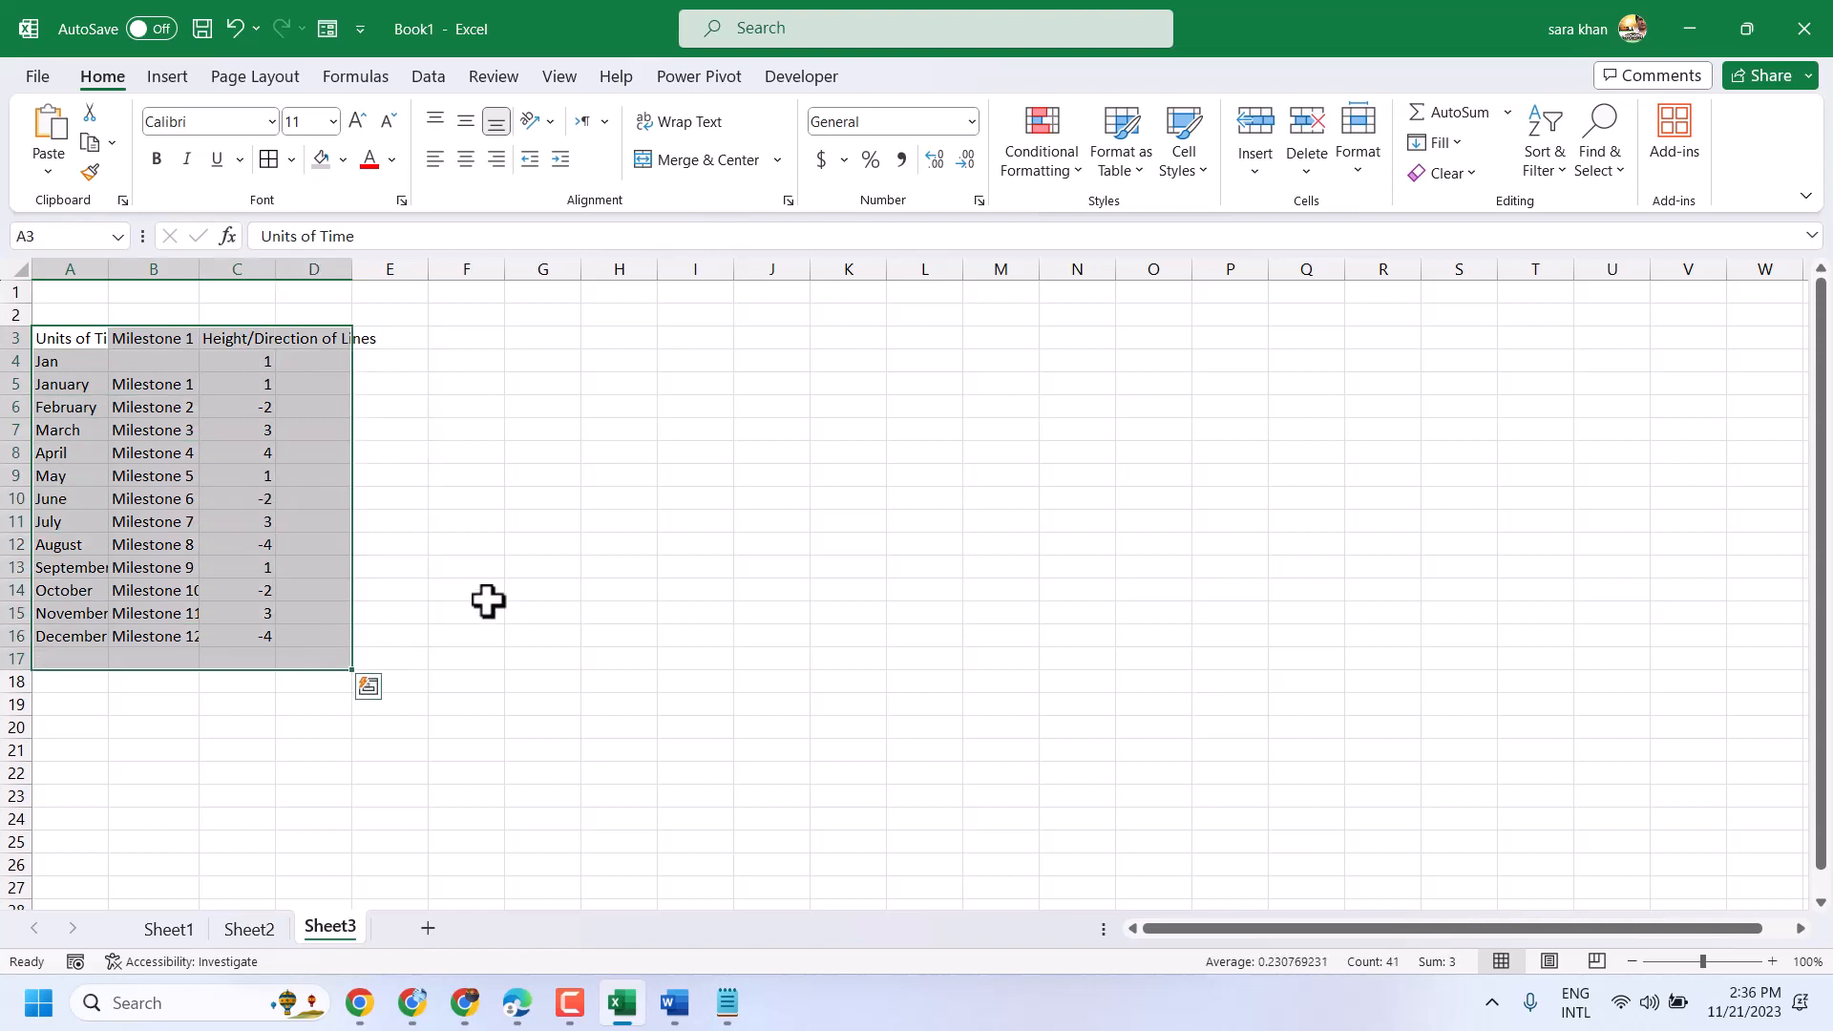
Step: Fit the width of column C to its Height/Direction of Lines header
{"action": "left_click", "coordinate": [468, 521]}
{"action": "left_click", "coordinate": [350, 270]}
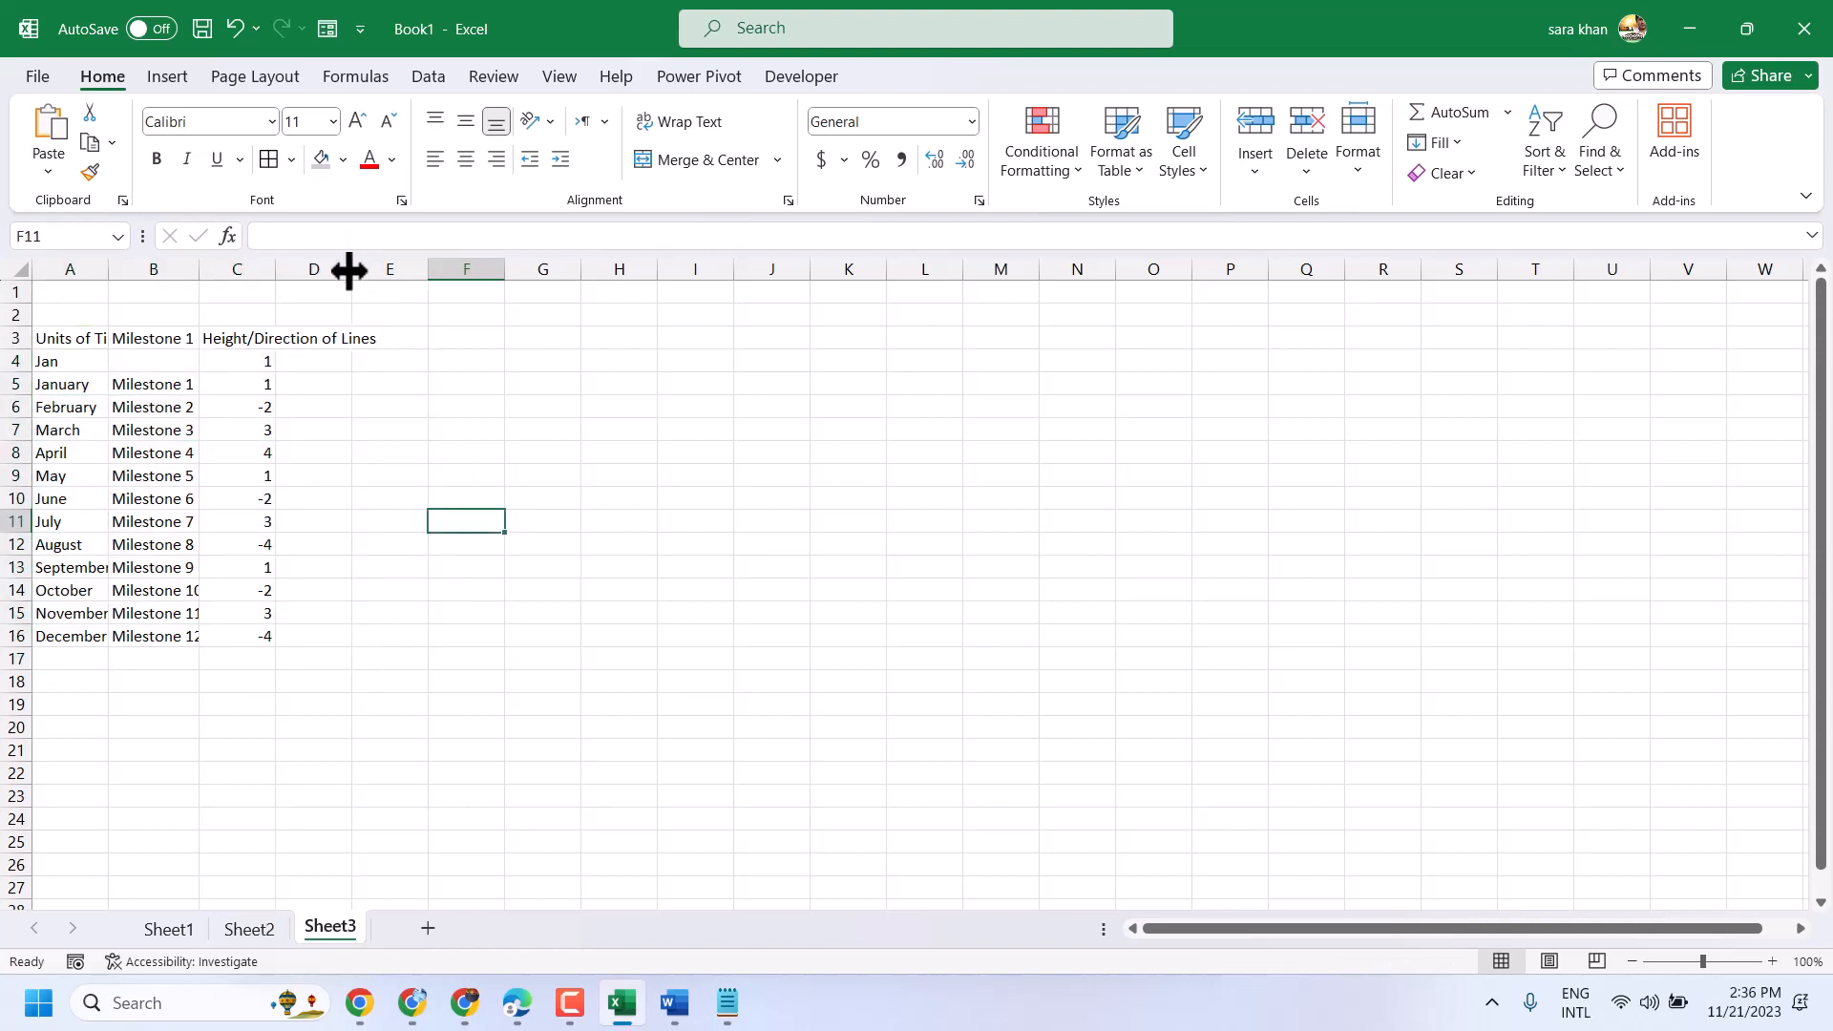
{"action": "left_click_drag", "start_coordinate": [272, 271], "coordinate": [272, 271]}
{"action": "double_click", "coordinate": [273, 270]}
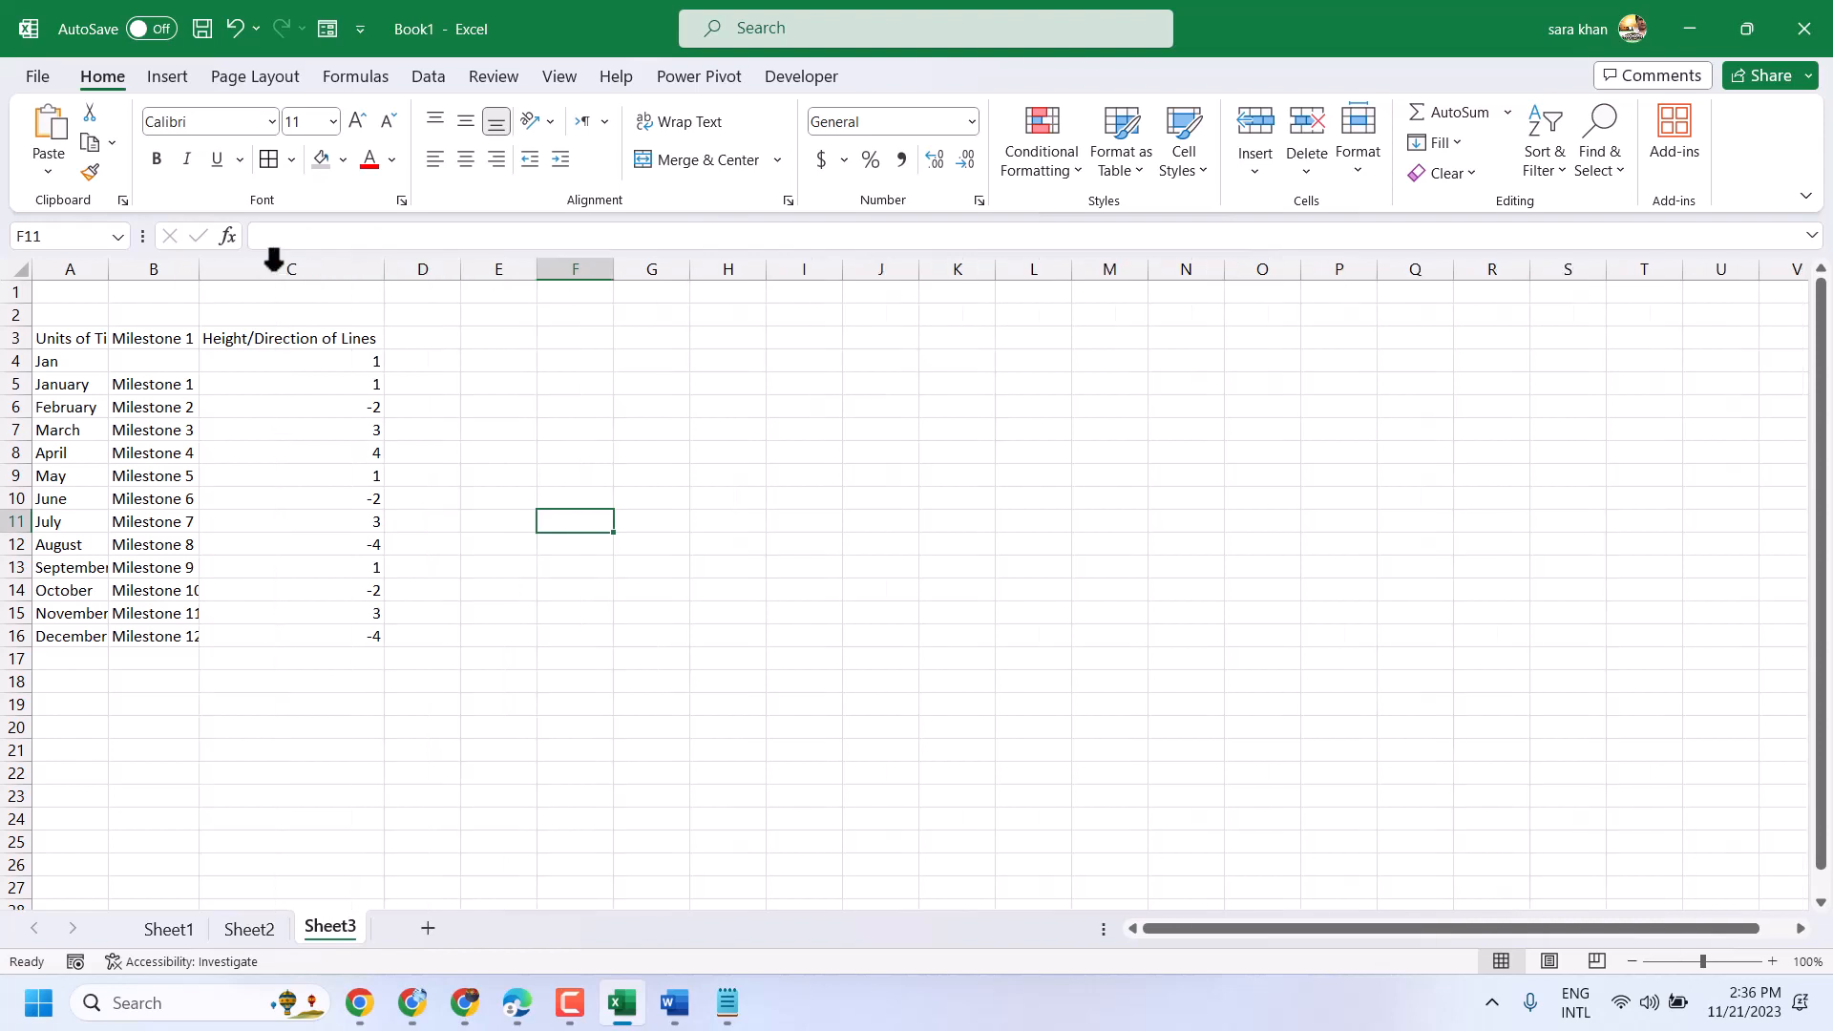
Step: Add borders to all cells in A3:C16 and center their contents horizontally and vertically
{"action": "left_click_drag", "start_coordinate": [38, 328], "coordinate": [287, 635]}
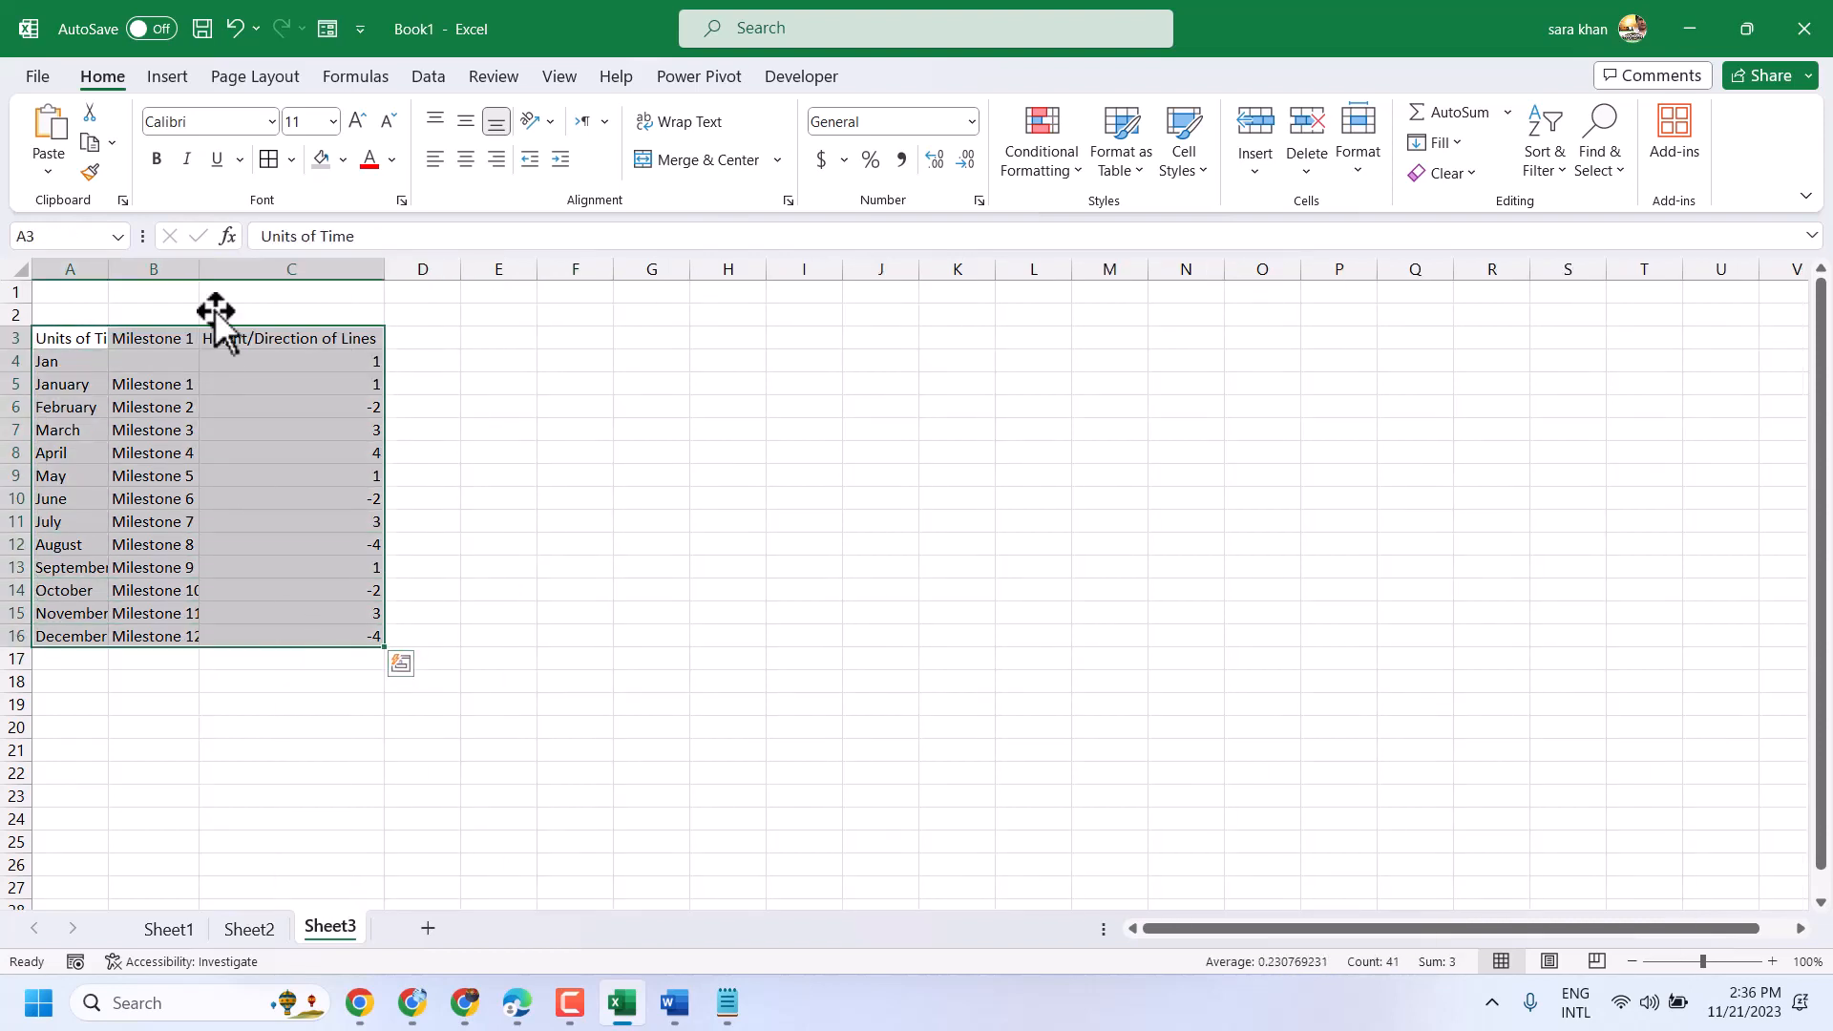
{"action": "left_click", "coordinate": [269, 160]}
{"action": "left_click", "coordinate": [466, 121]}
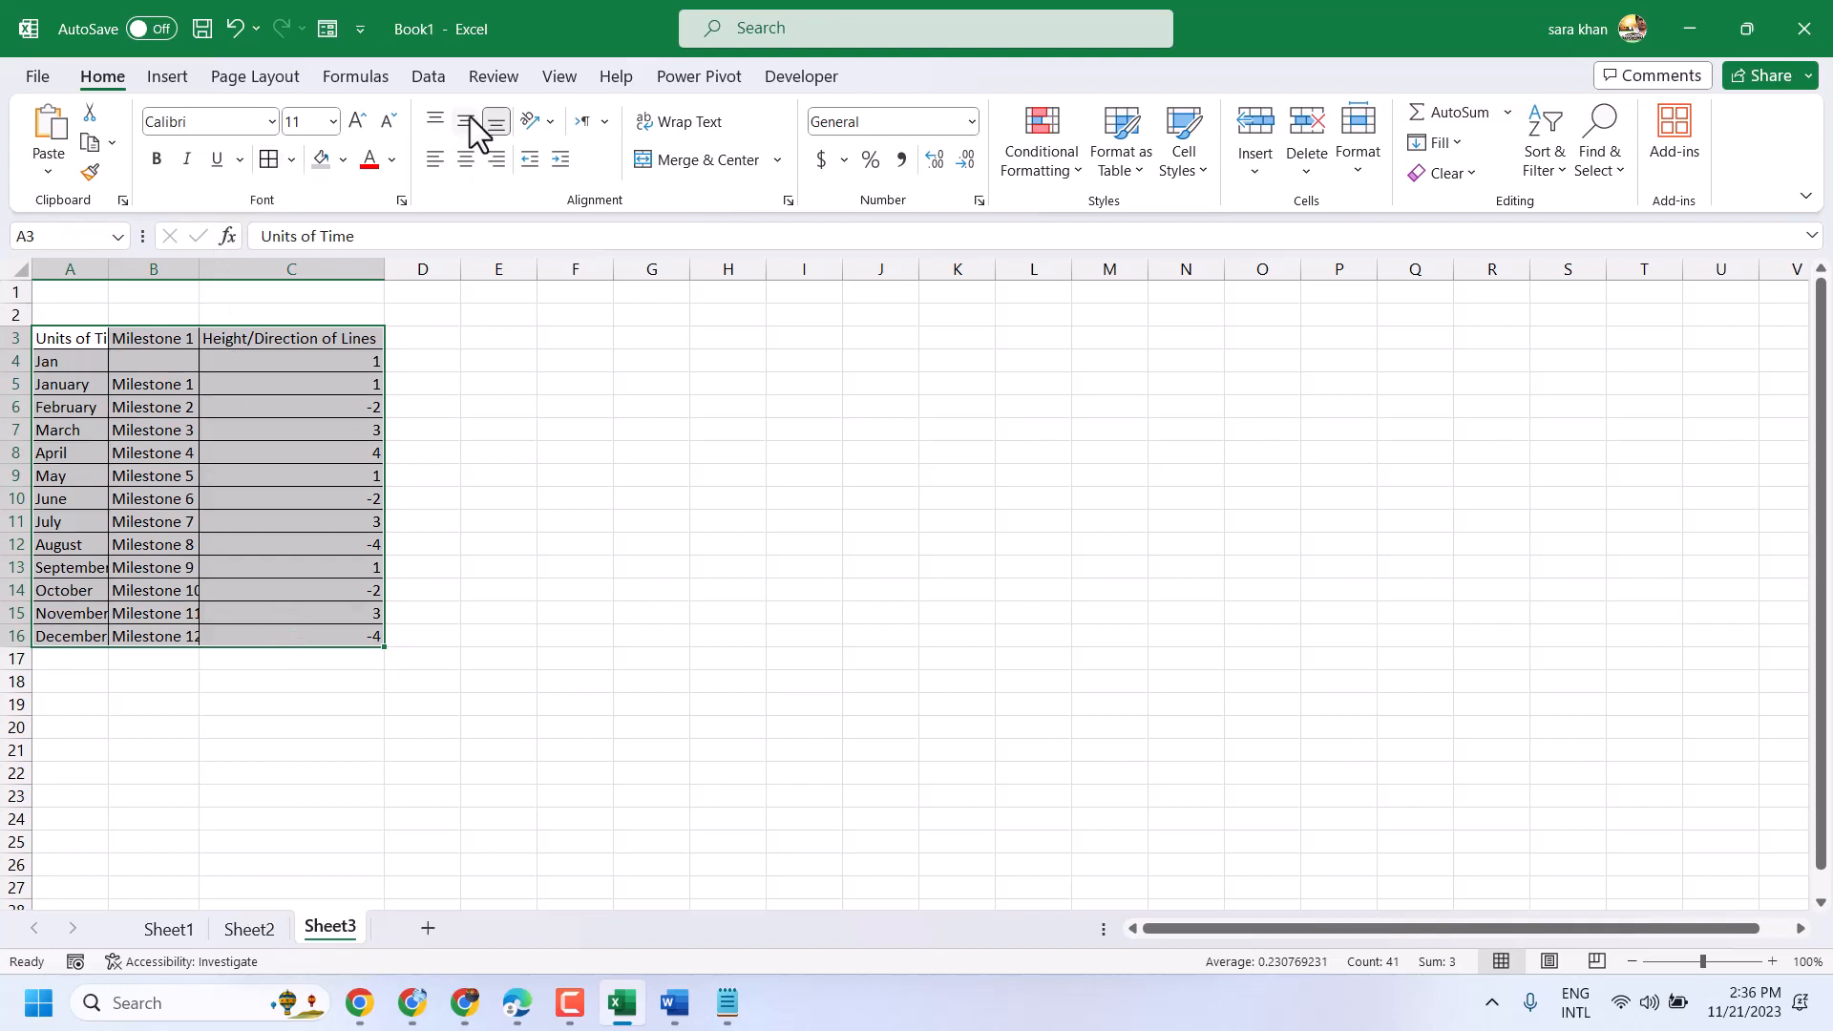
{"action": "left_click", "coordinate": [466, 159]}
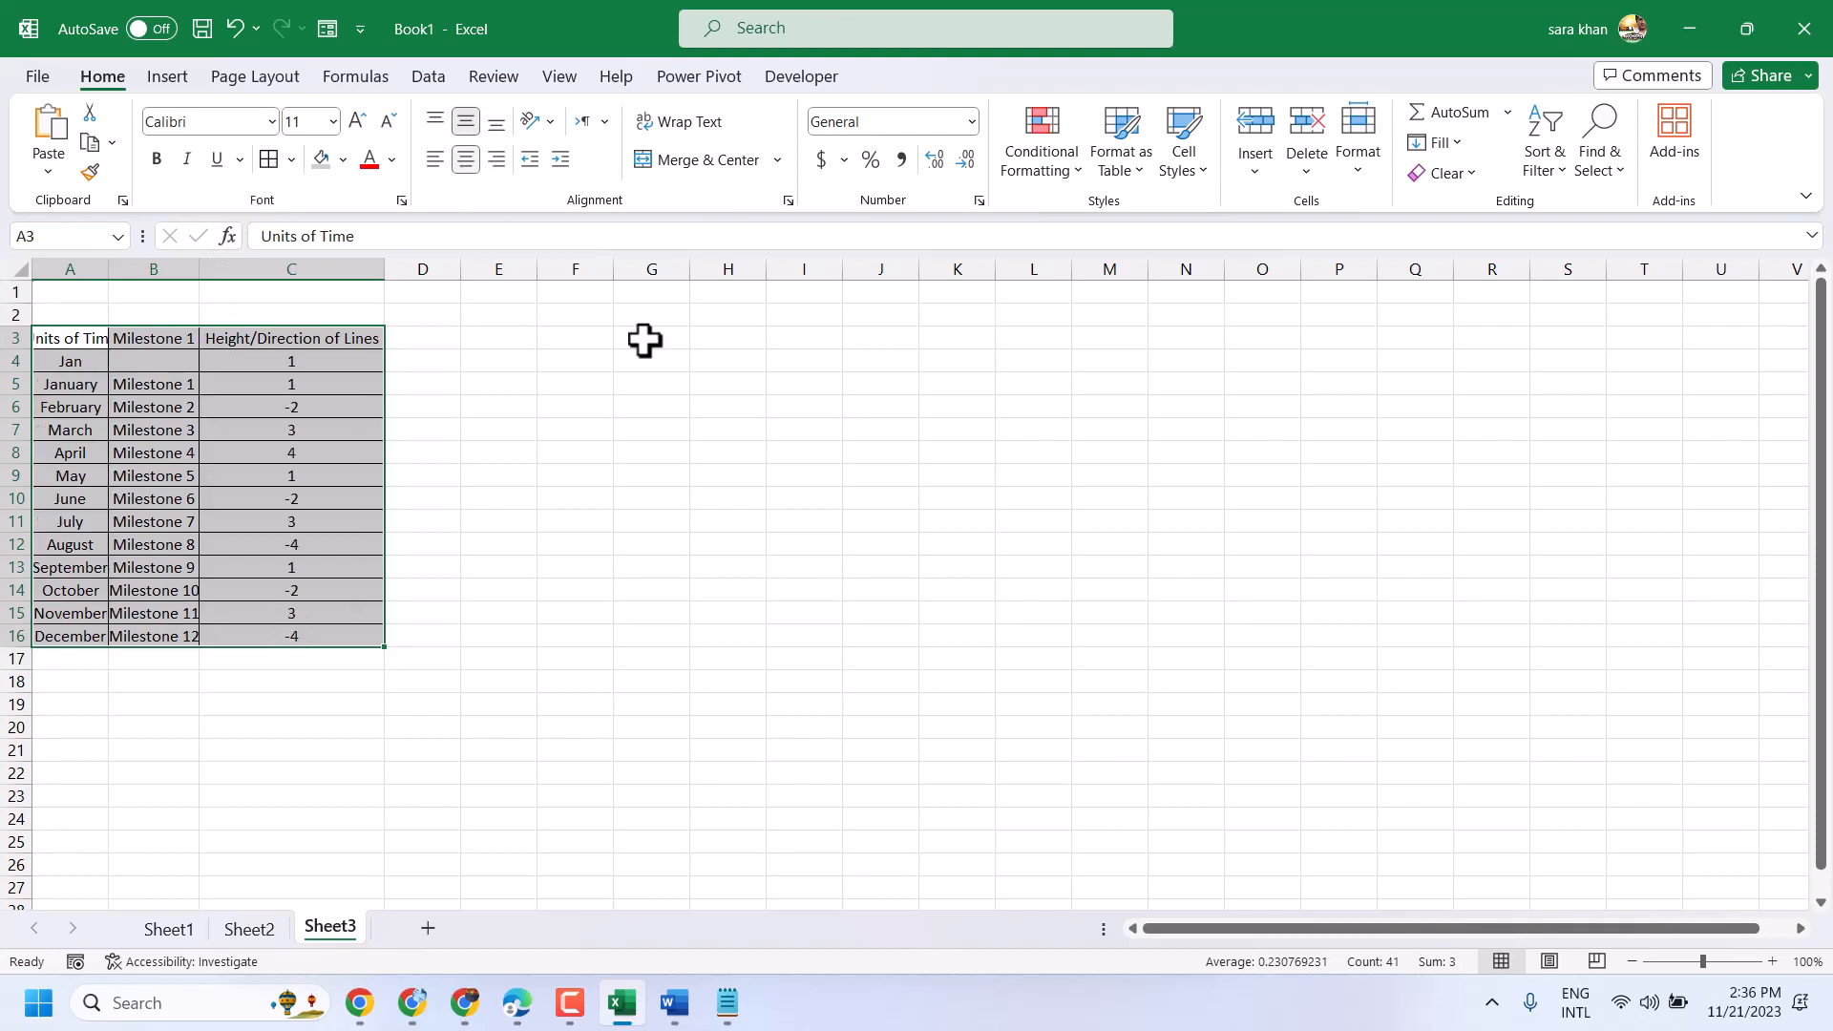
Step: Clear the Jan entry from cell A4
{"action": "left_click", "coordinate": [1770, 962]}
{"action": "left_click", "coordinate": [1770, 963]}
{"action": "left_click", "coordinate": [1770, 962]}
{"action": "left_click", "coordinate": [1770, 963]}
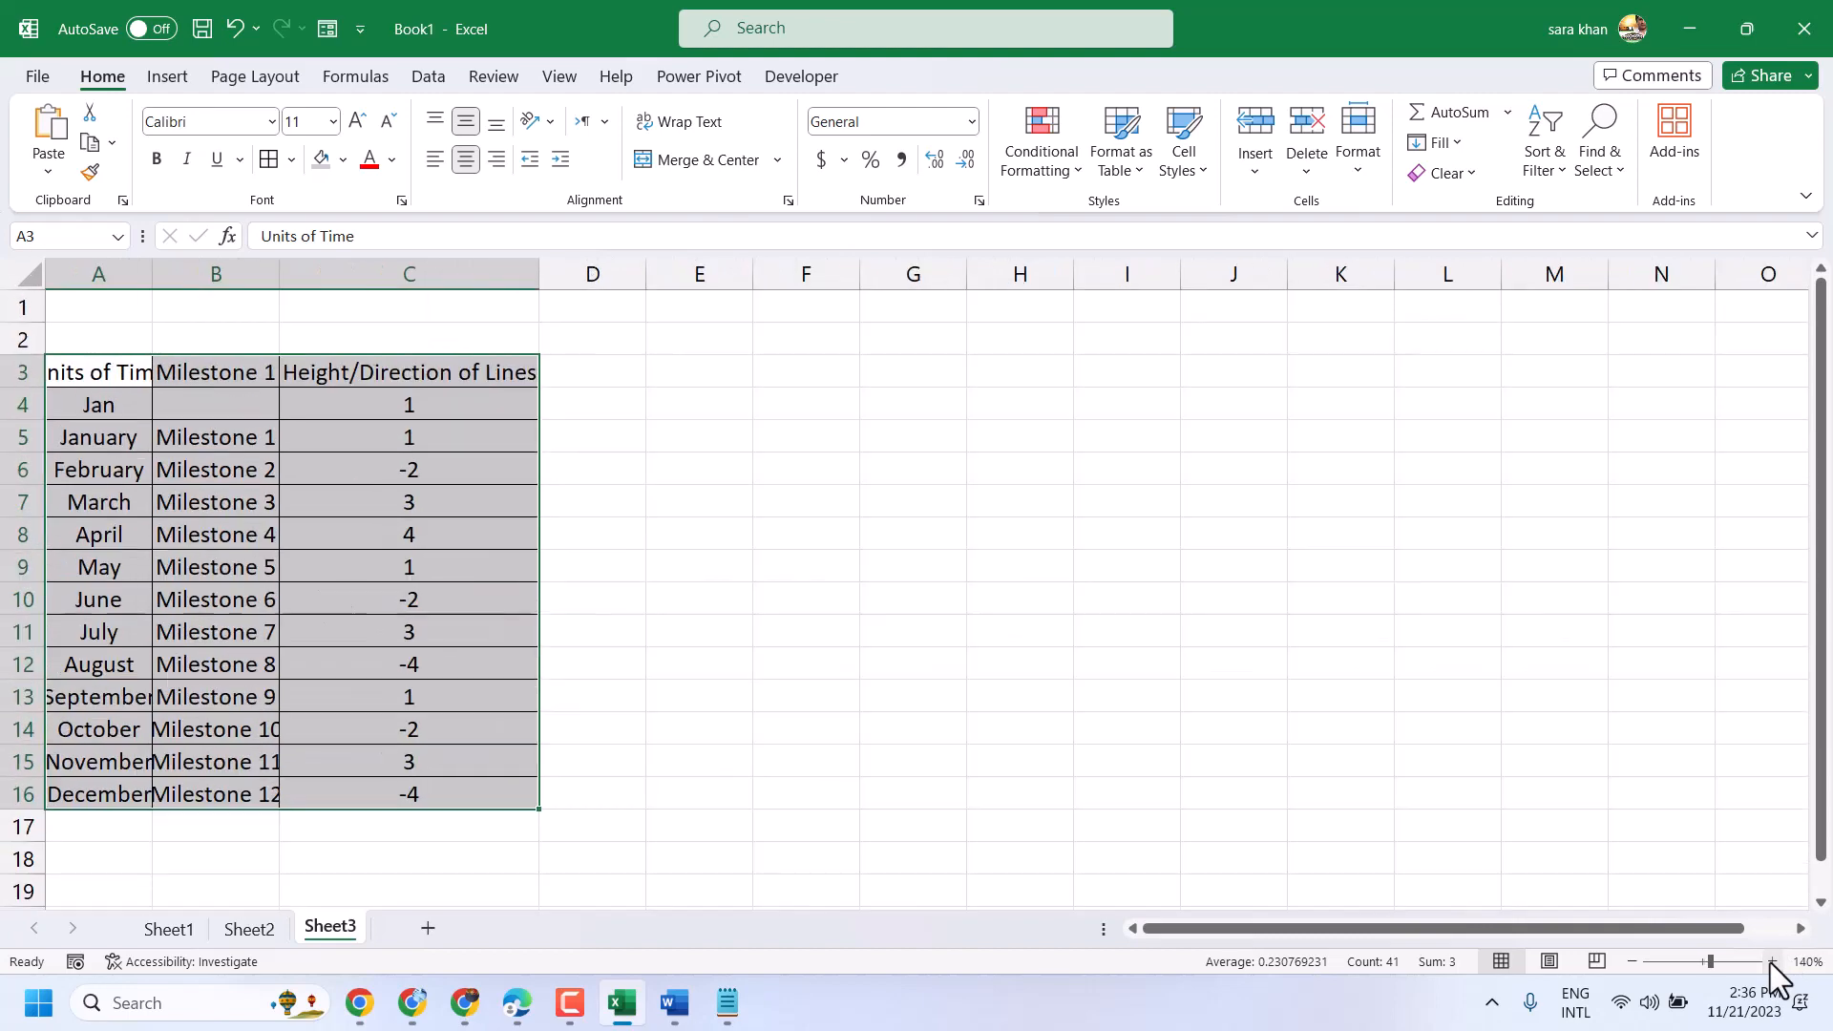
{"action": "left_click", "coordinate": [806, 636]}
{"action": "left_click", "coordinate": [102, 404]}
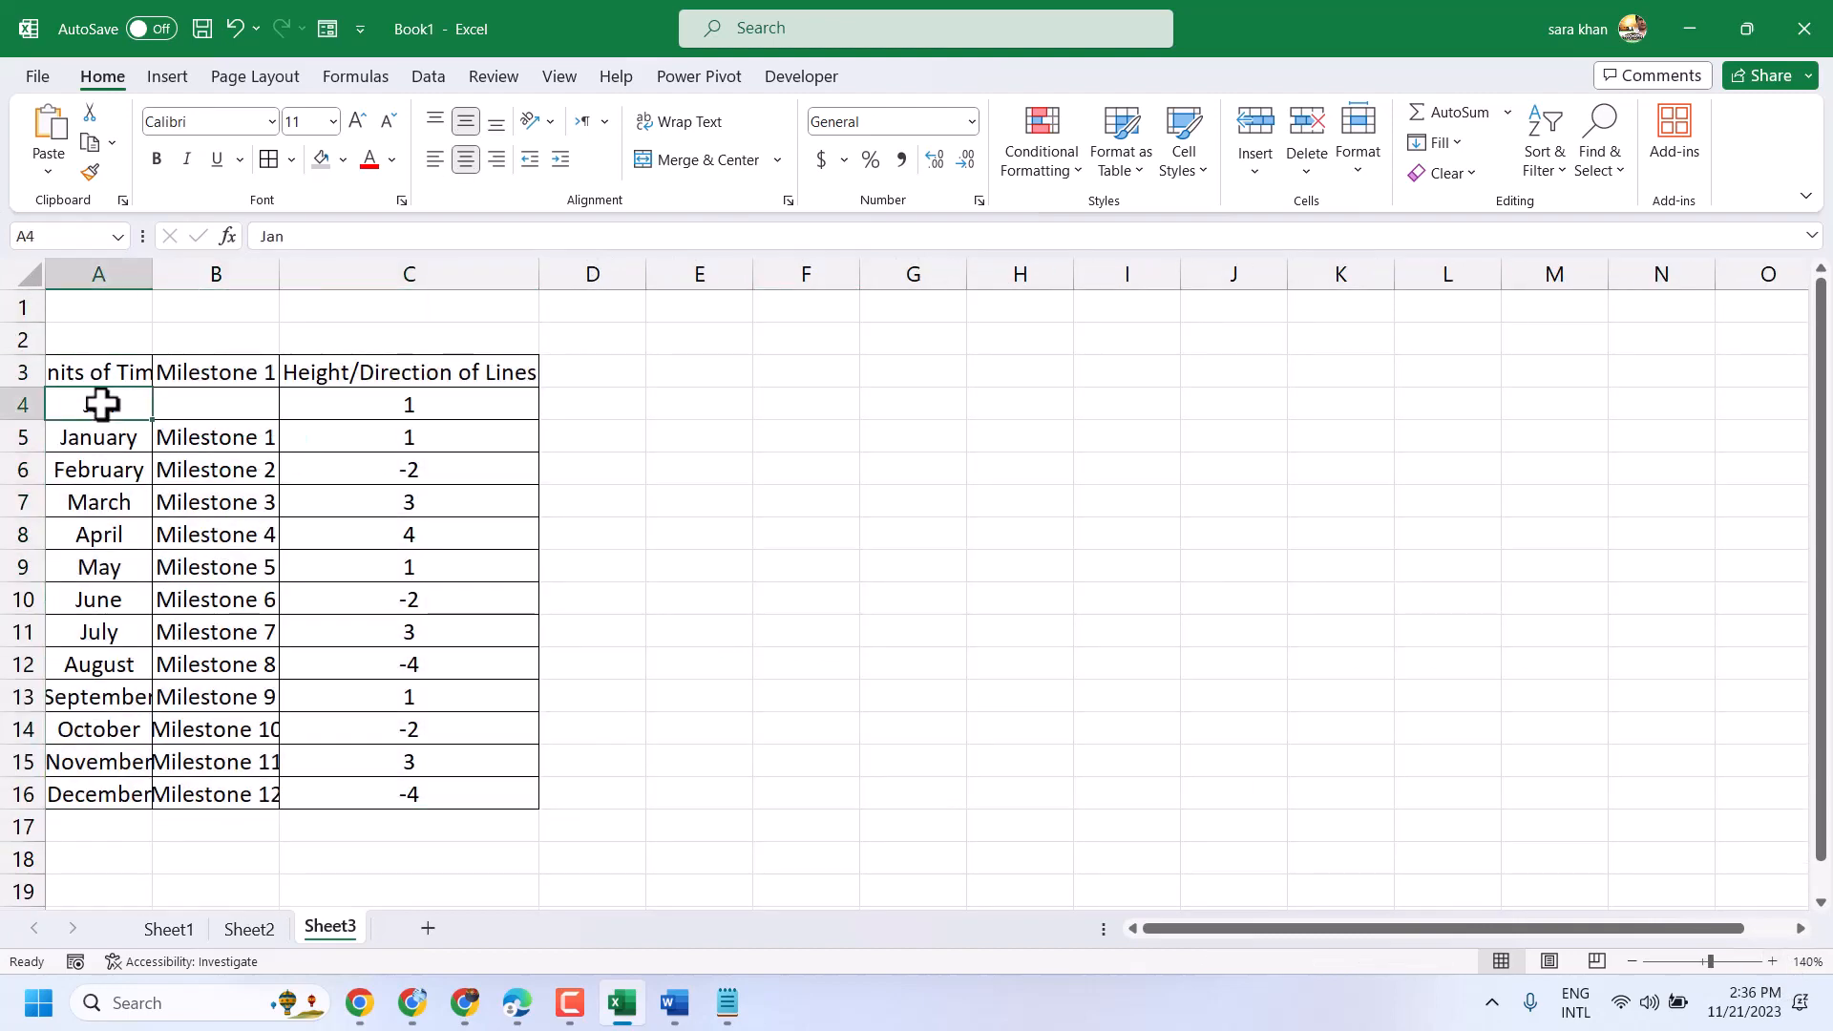
{"action": "left_click", "coordinate": [793, 497]}
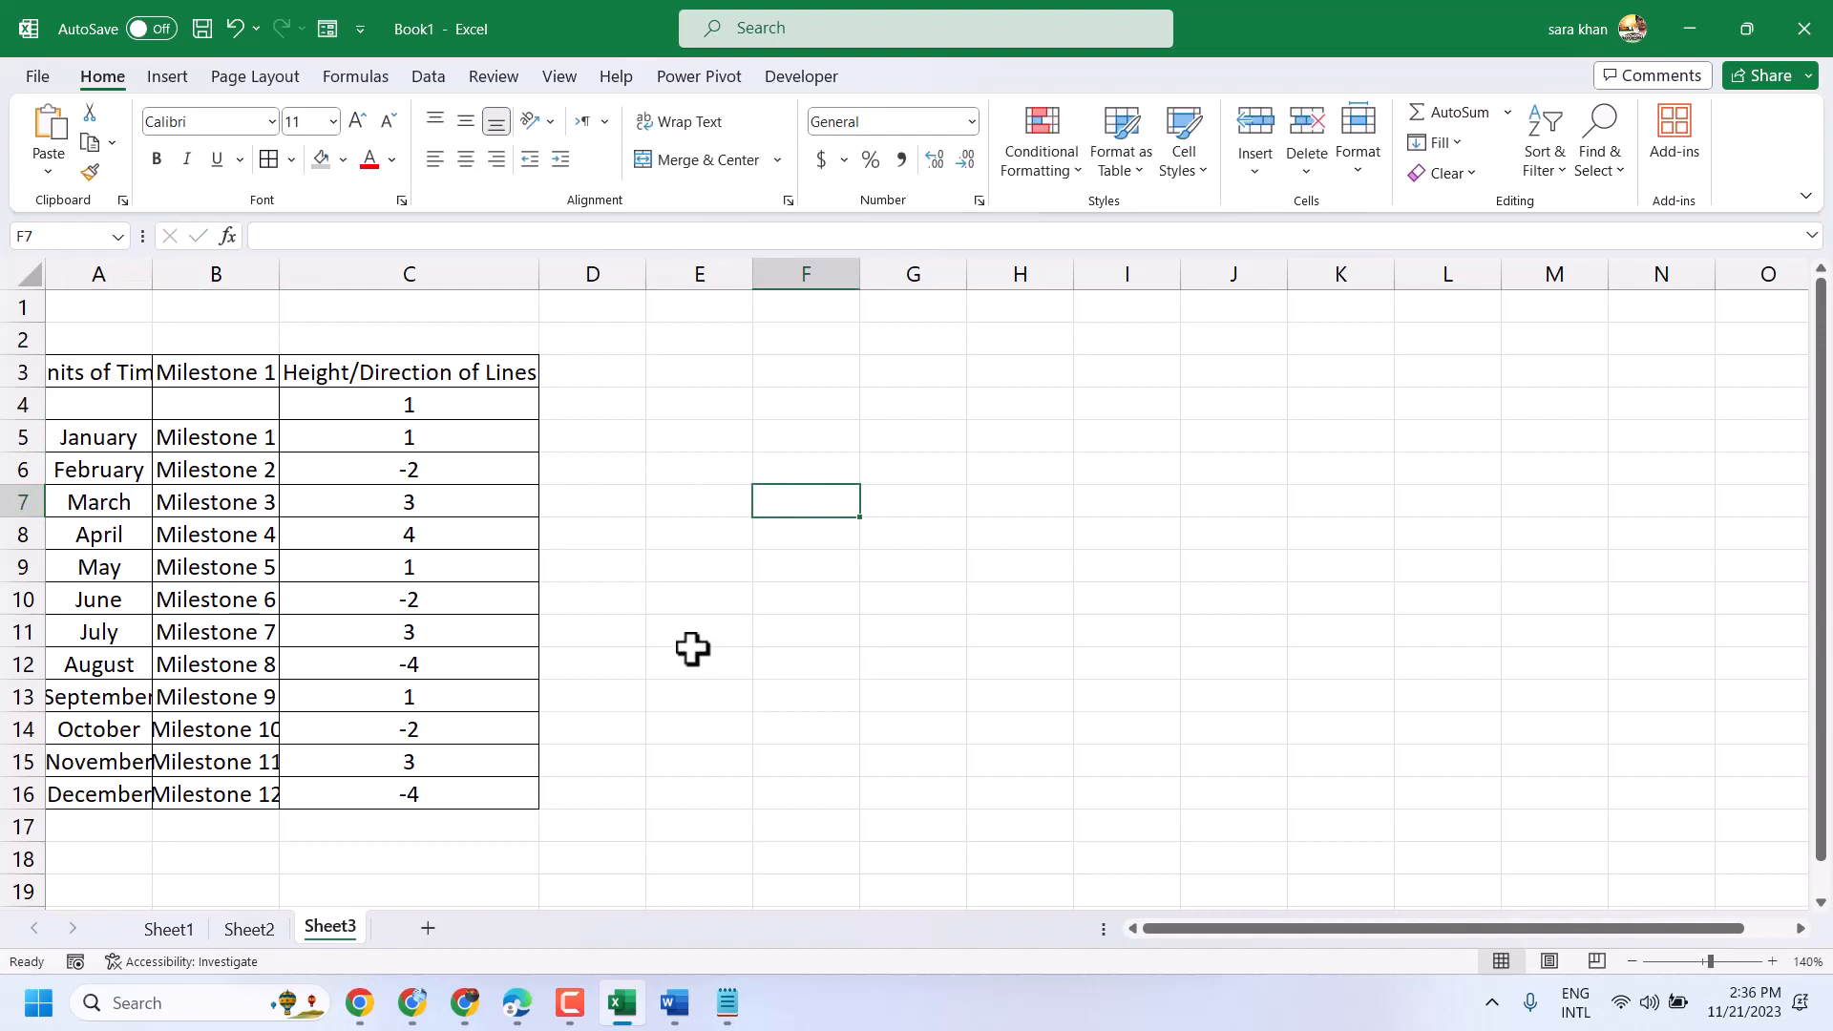
Step: Change the header in B3 to Milestone and fit the width of column A to its contents
{"action": "left_click", "coordinate": [254, 372]}
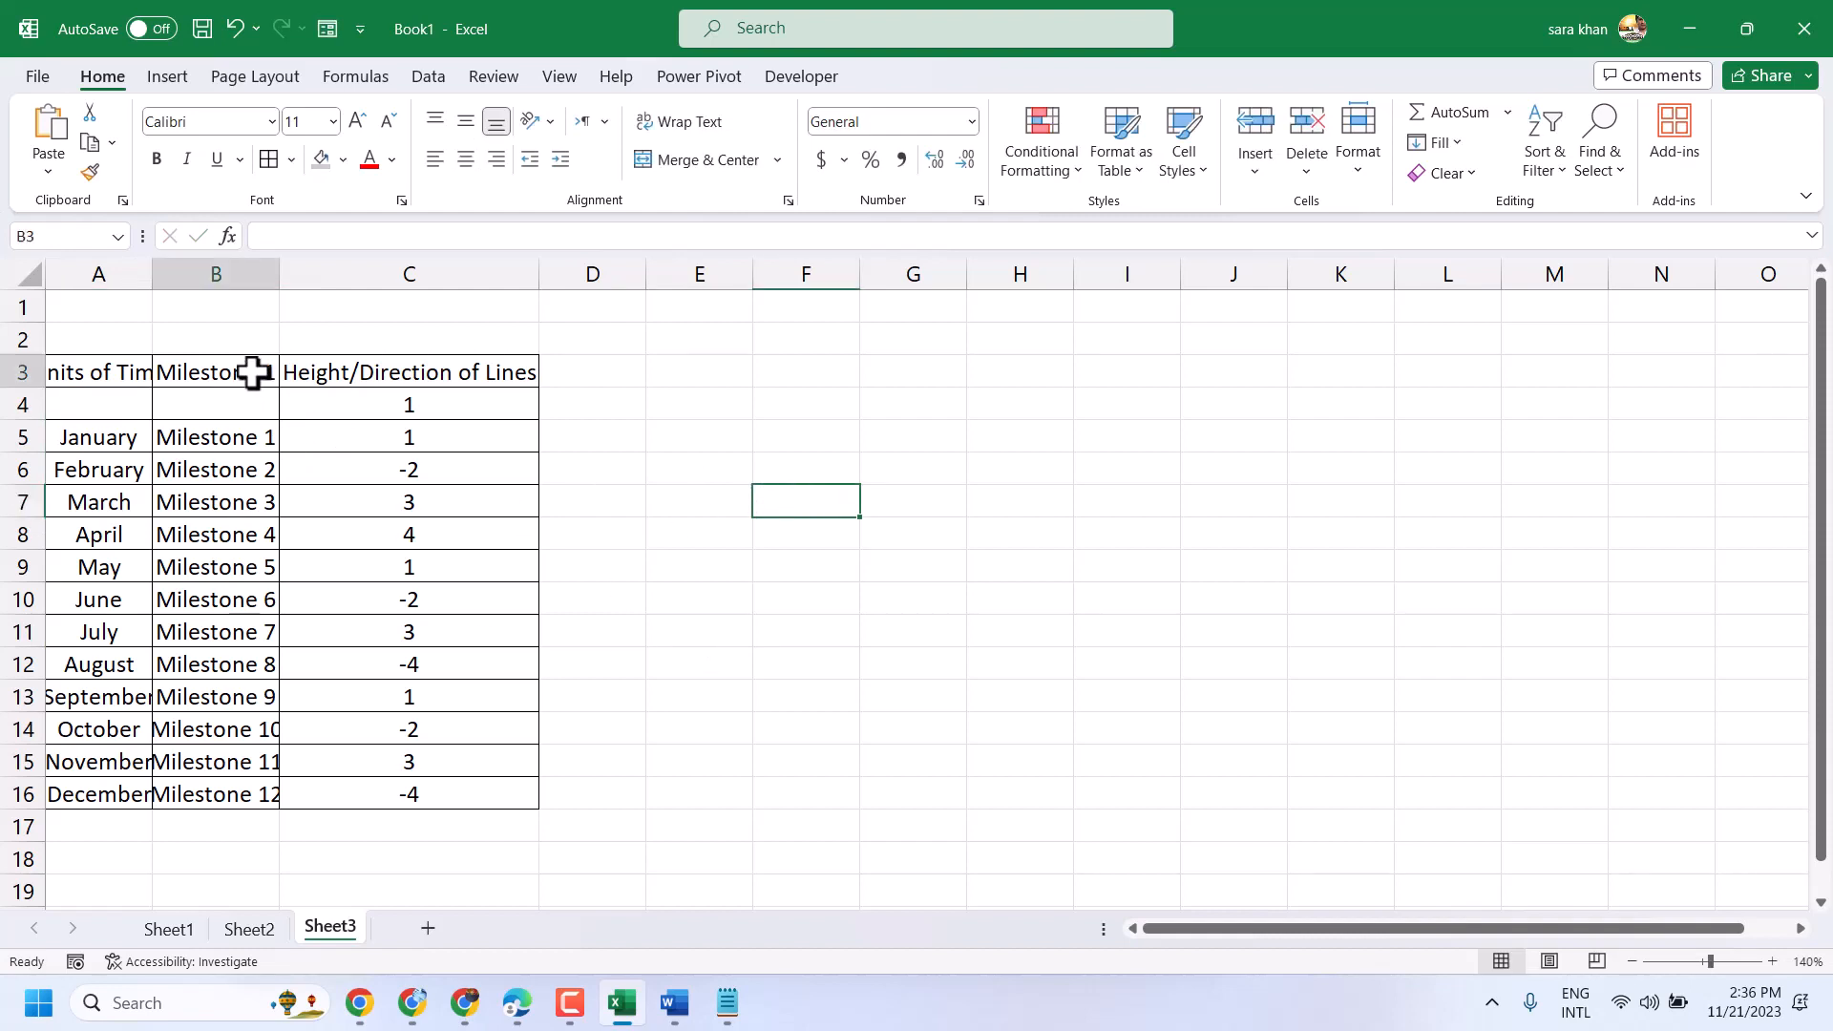
{"action": "double_click", "coordinate": [272, 372]}
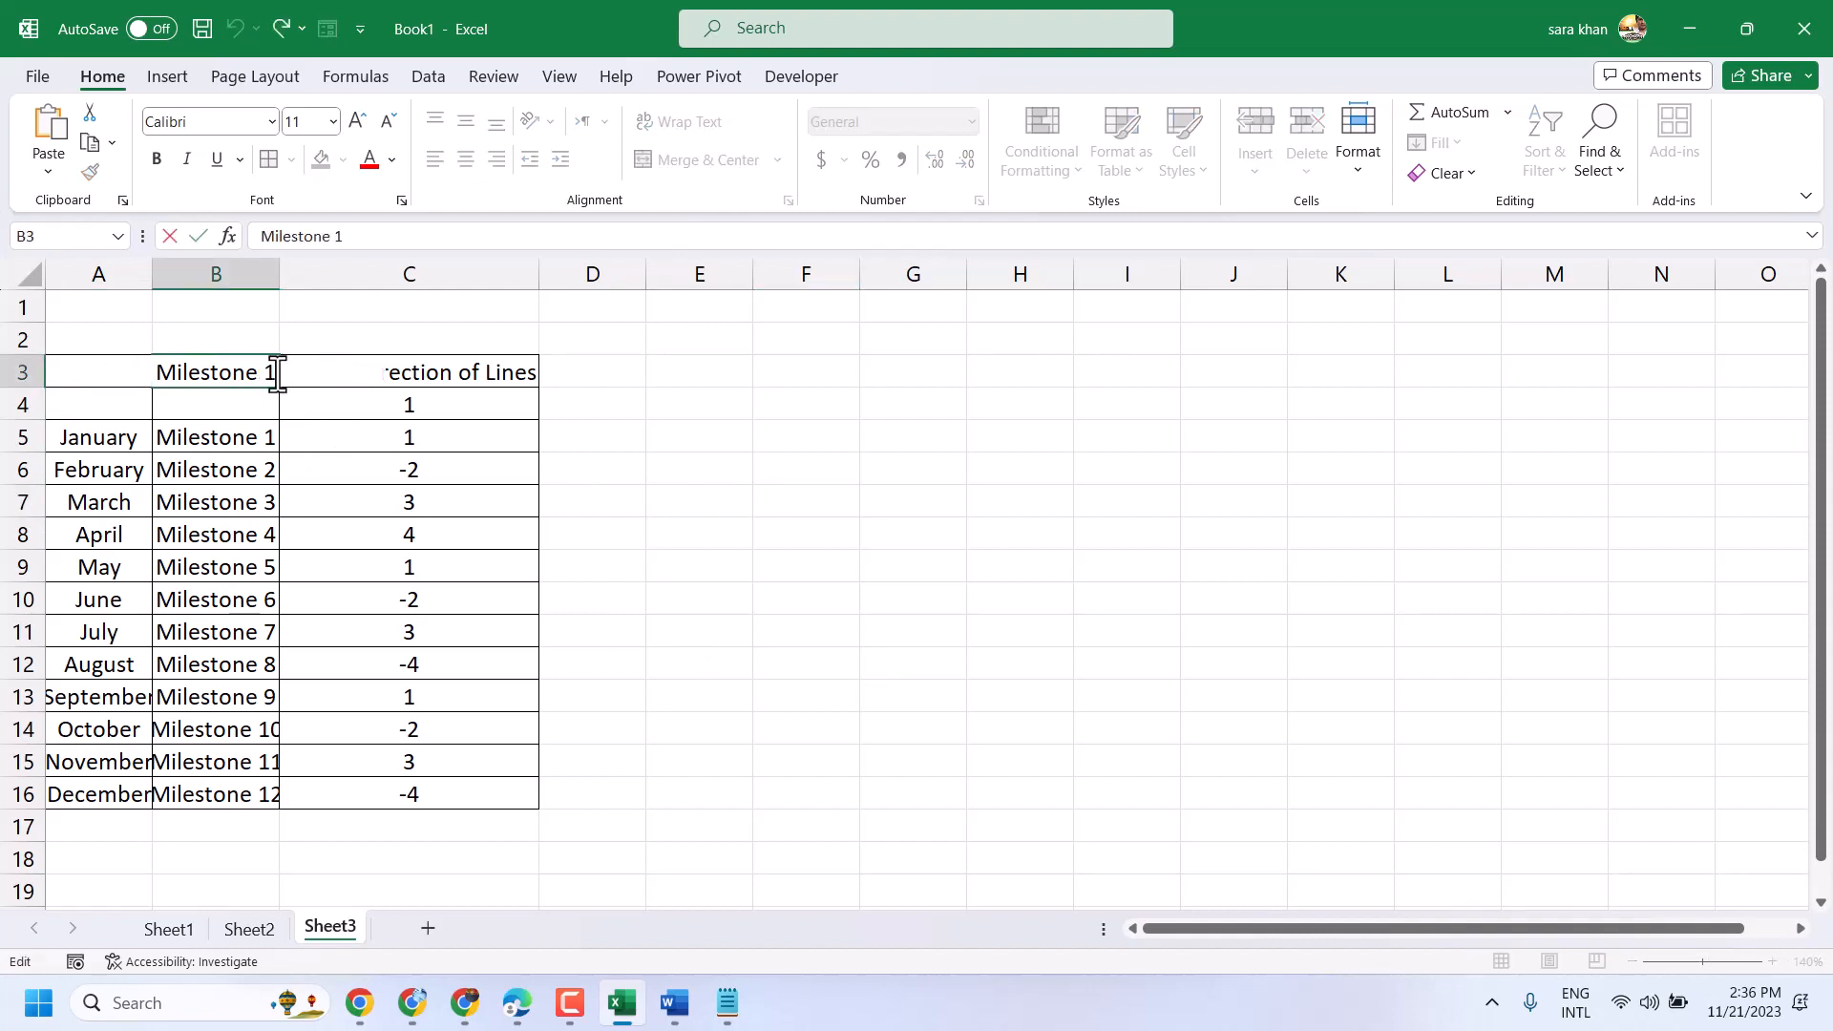
{"action": "key", "text": "BackSpace"}
{"action": "key", "text": "BackSpace"}
{"action": "left_click", "coordinate": [836, 532]}
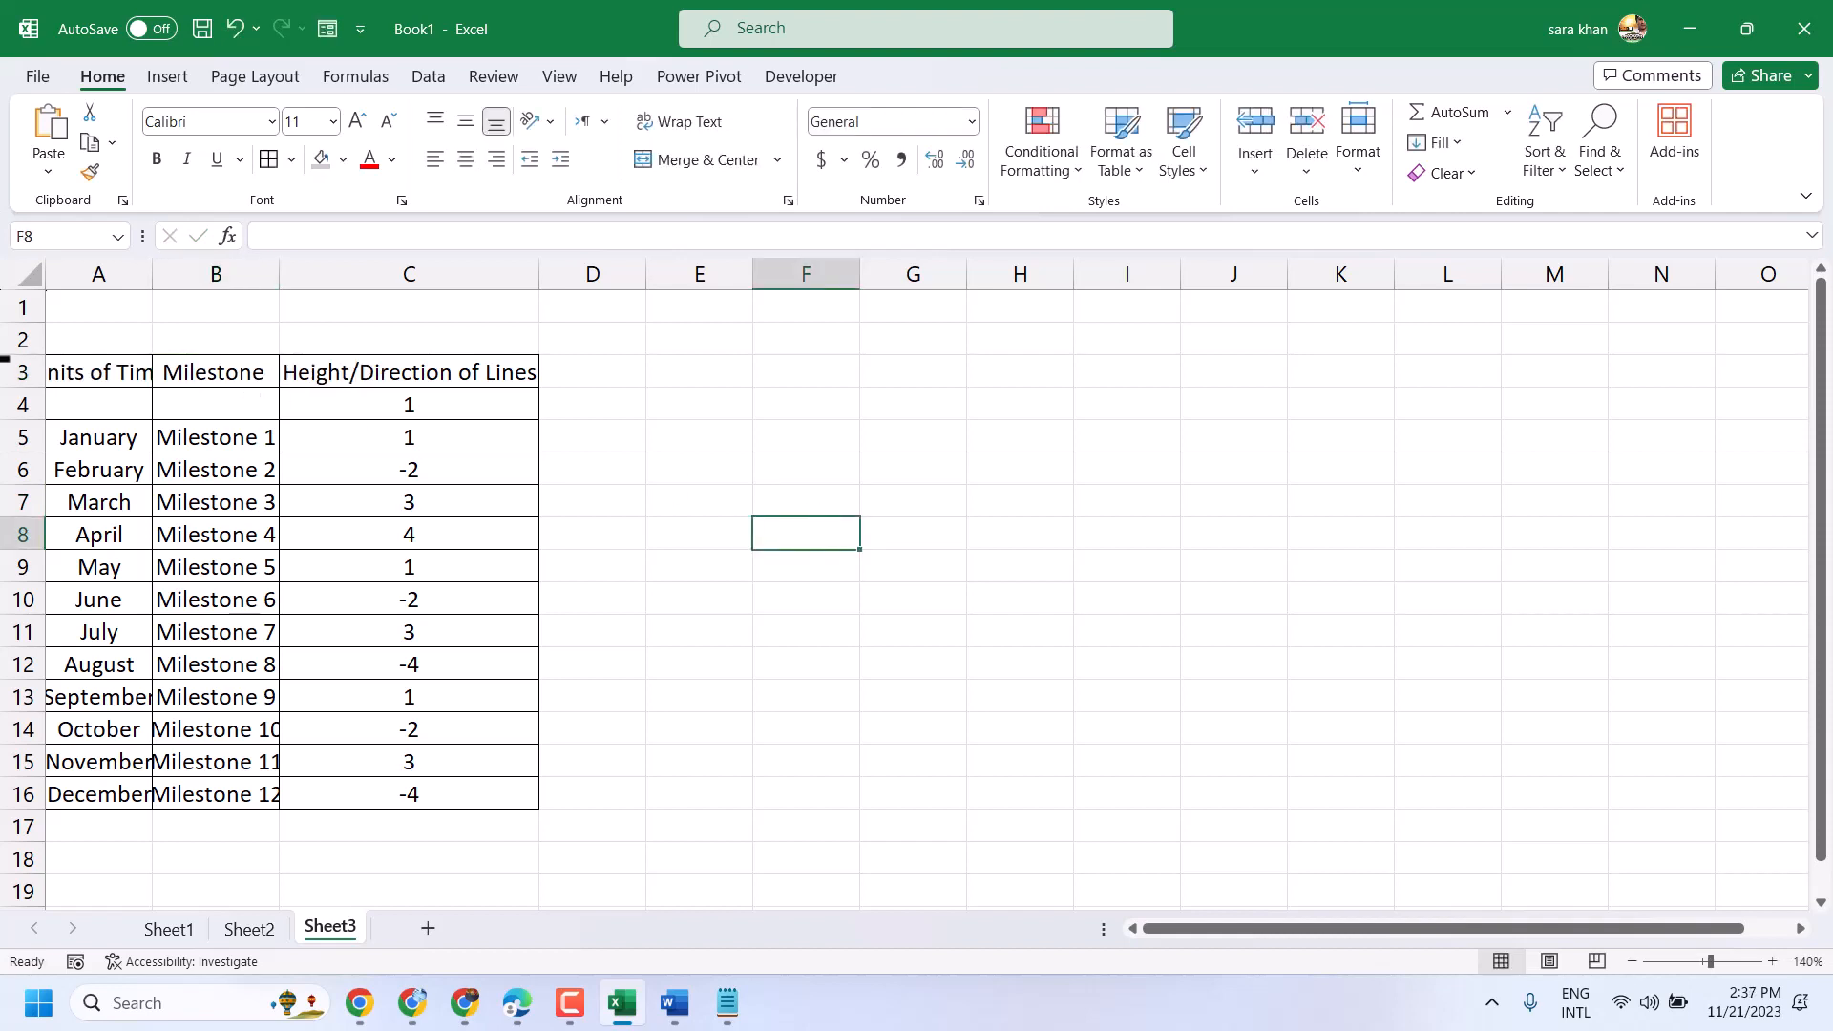
{"action": "double_click", "coordinate": [148, 272]}
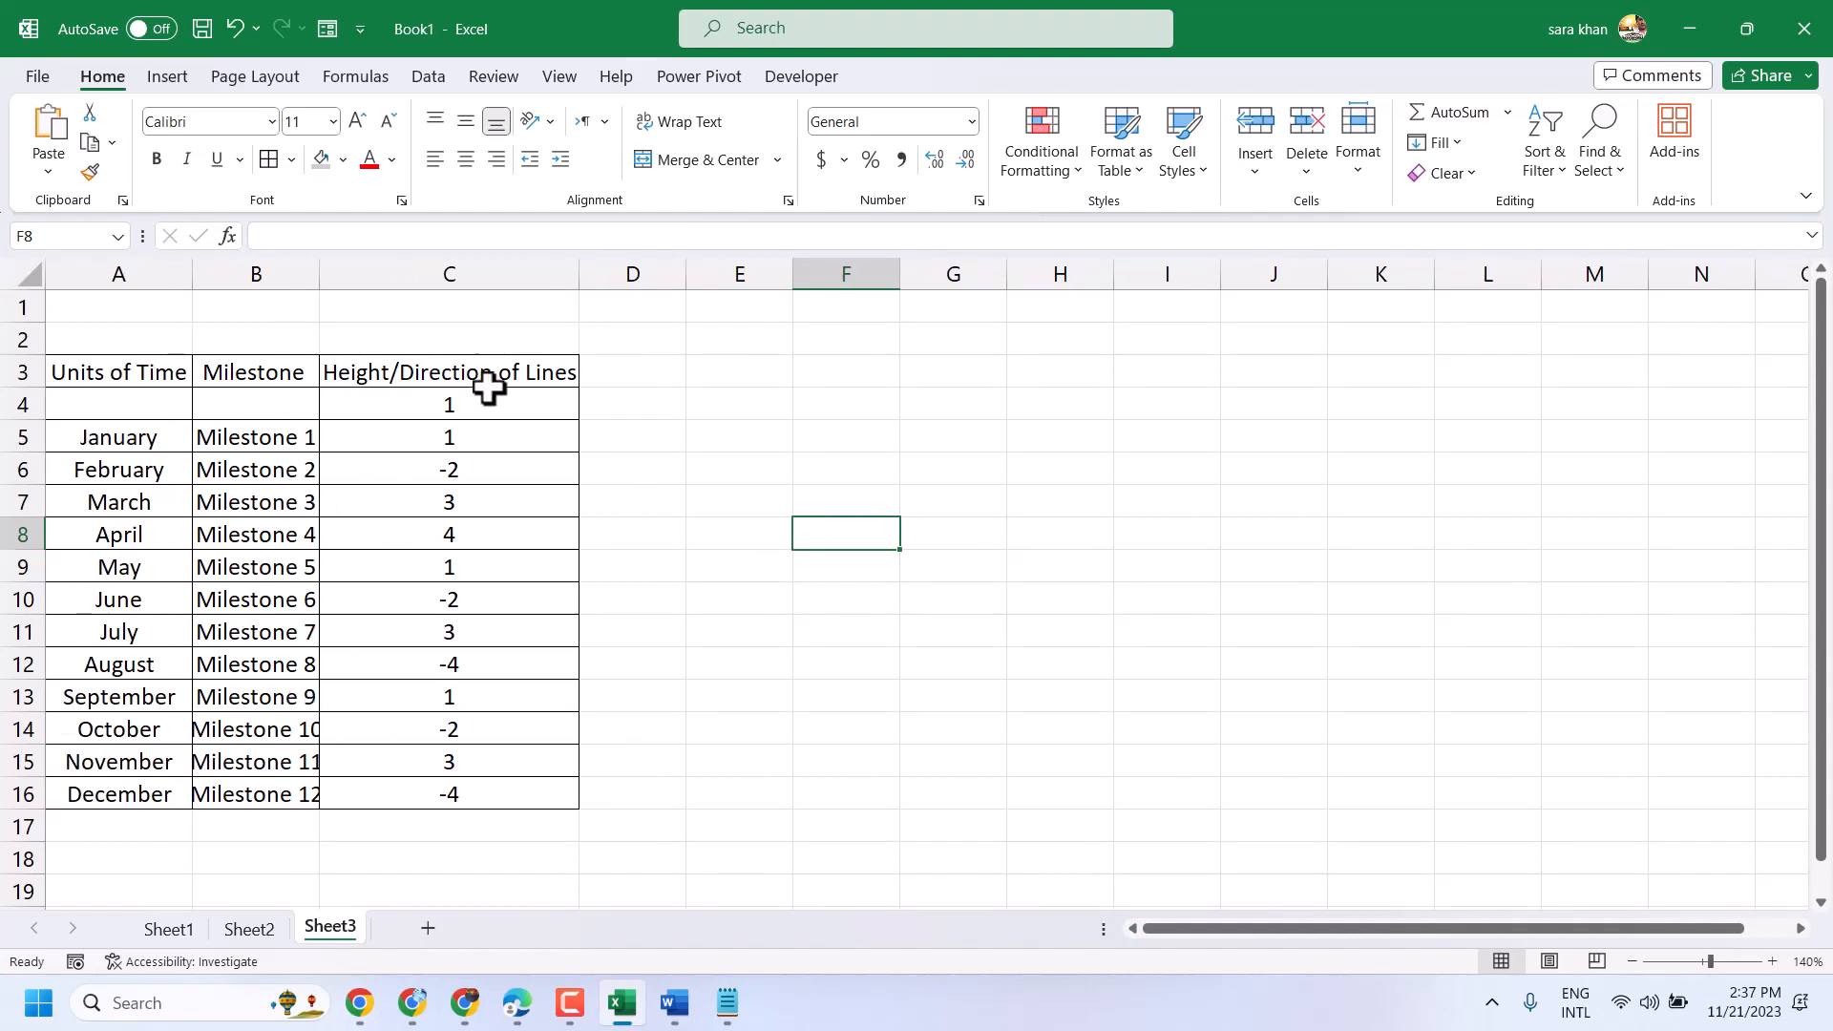
Step: Clear the value in cell C4 and fit the width of column B to its contents
{"action": "left_click_drag", "start_coordinate": [100, 370], "coordinate": [496, 793]}
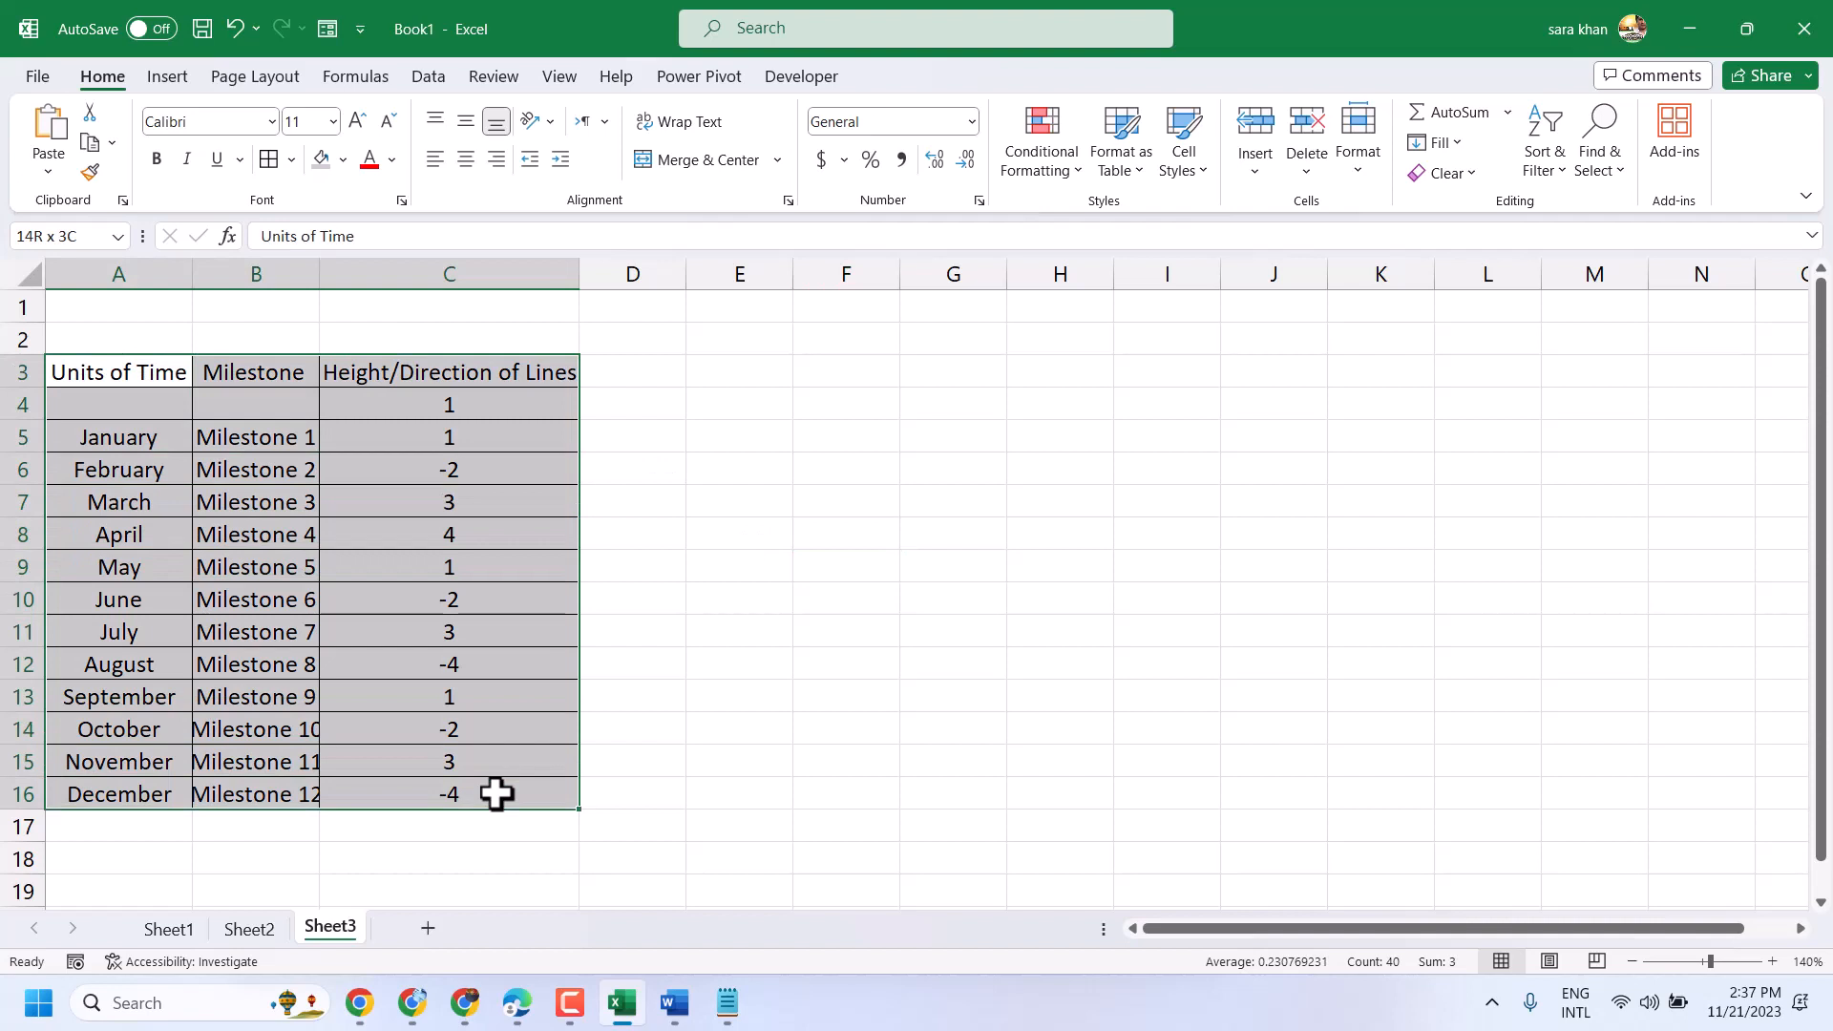
{"action": "left_click", "coordinate": [768, 468]}
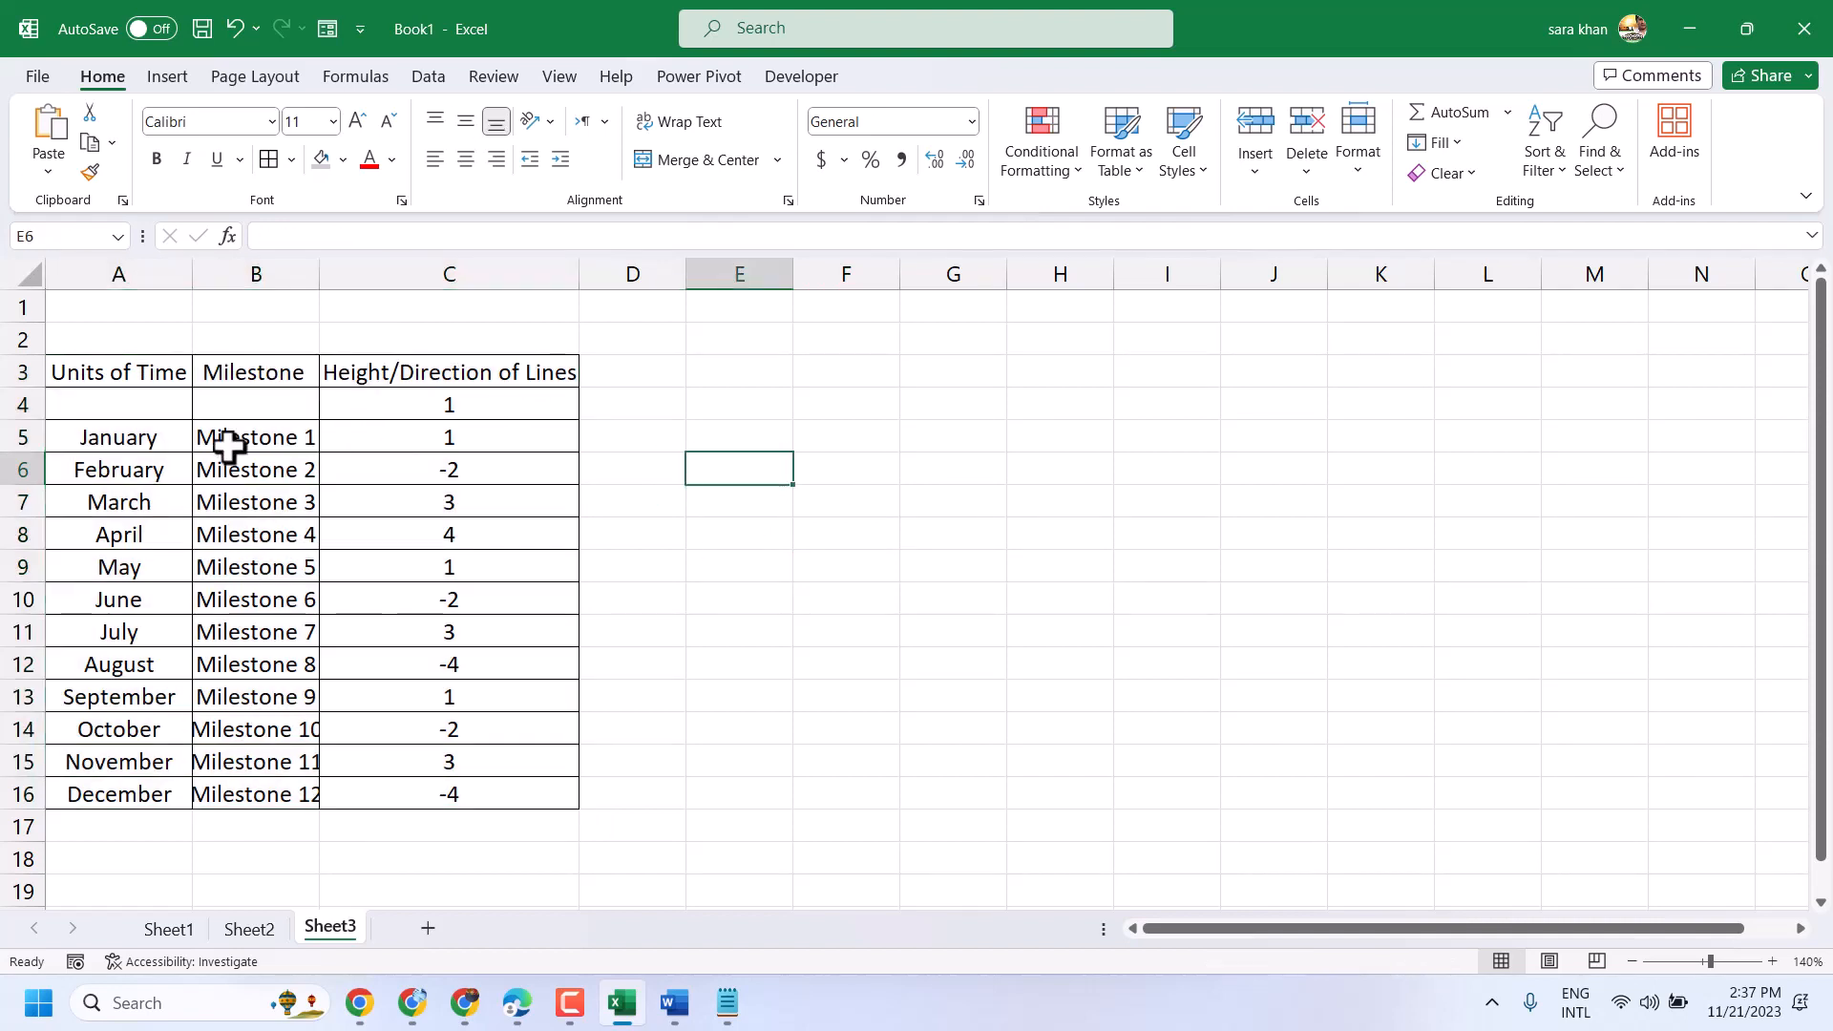
{"action": "left_click", "coordinate": [449, 405]}
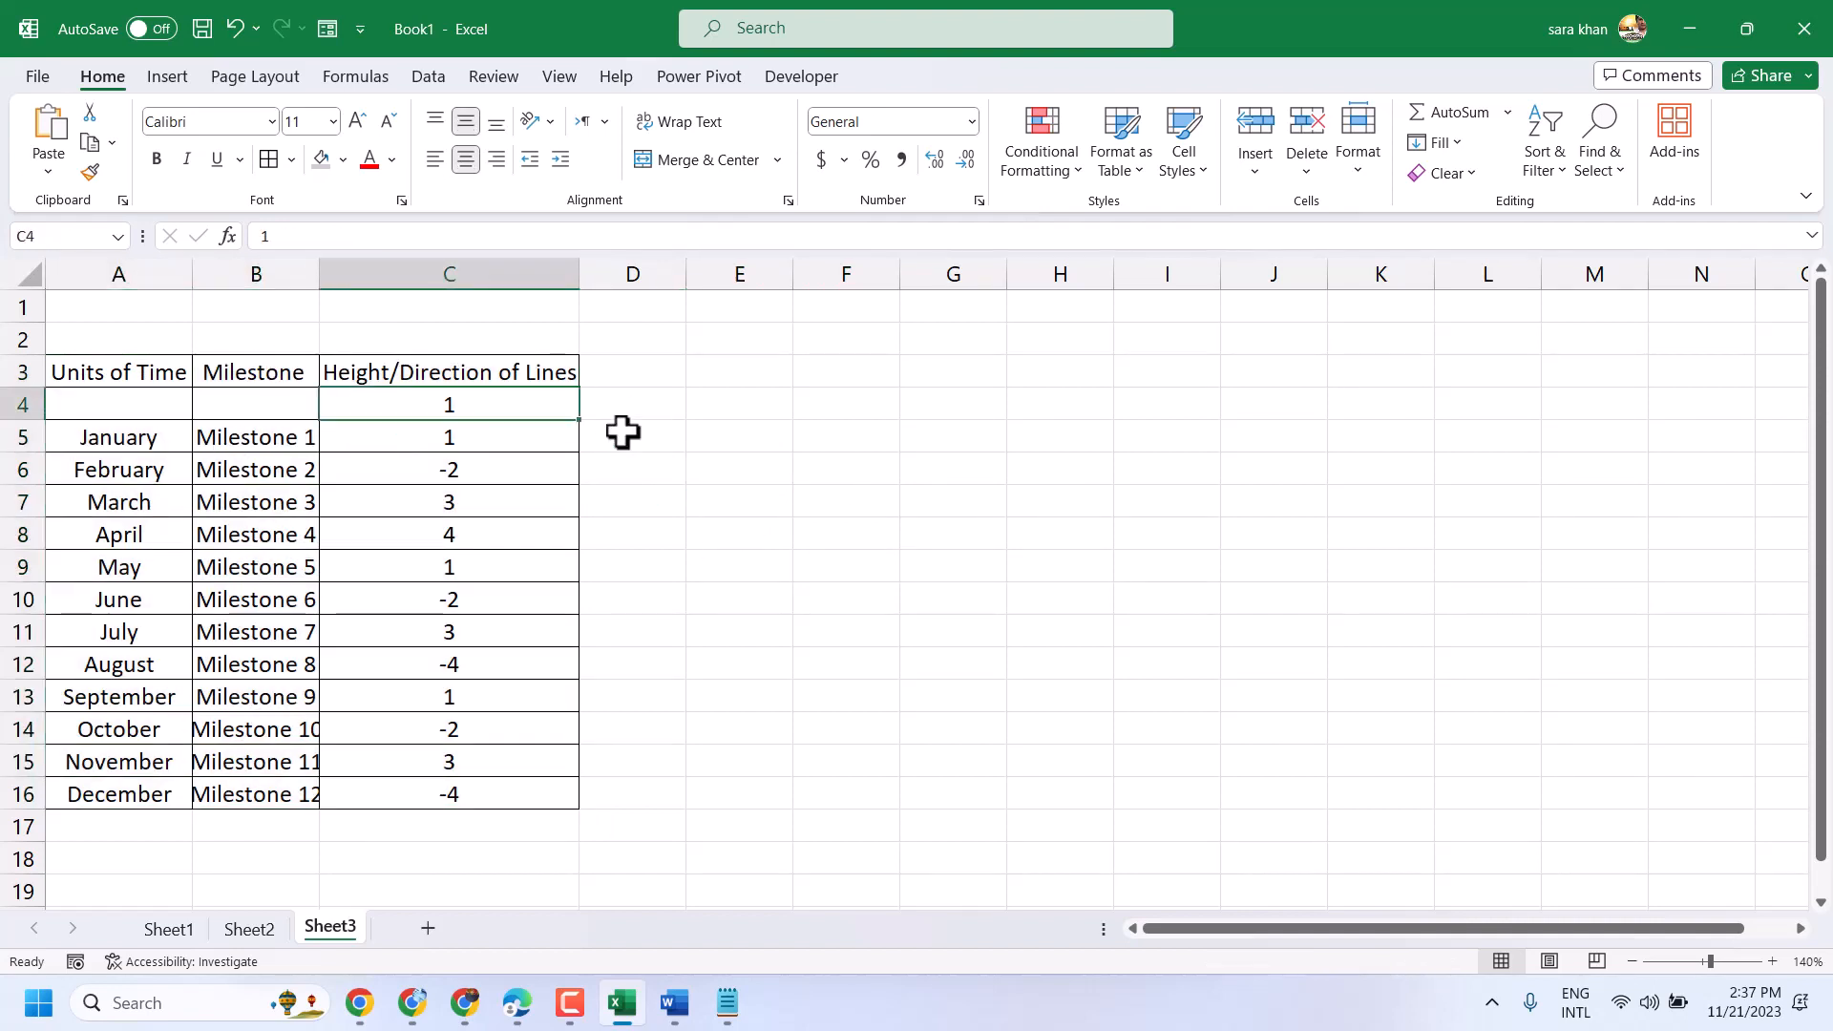
{"action": "key", "text": "Delete"}
{"action": "left_click", "coordinate": [728, 522]}
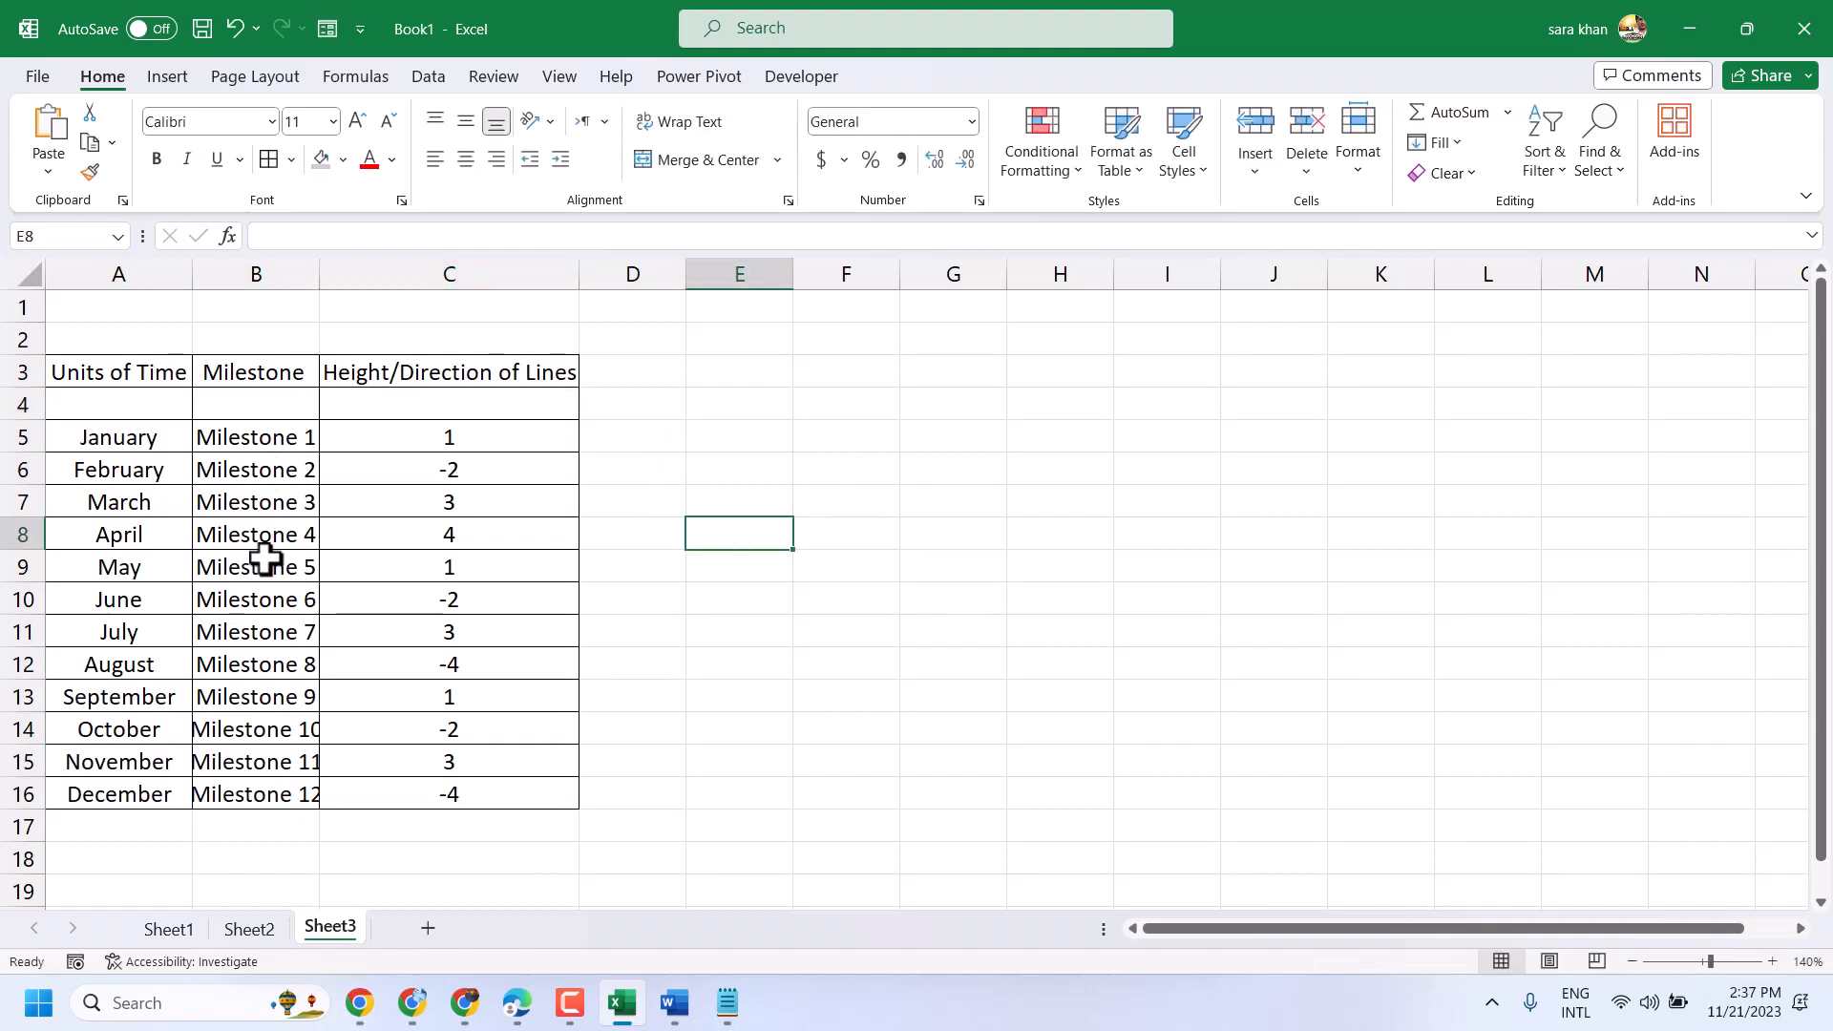
{"action": "double_click", "coordinate": [319, 274]}
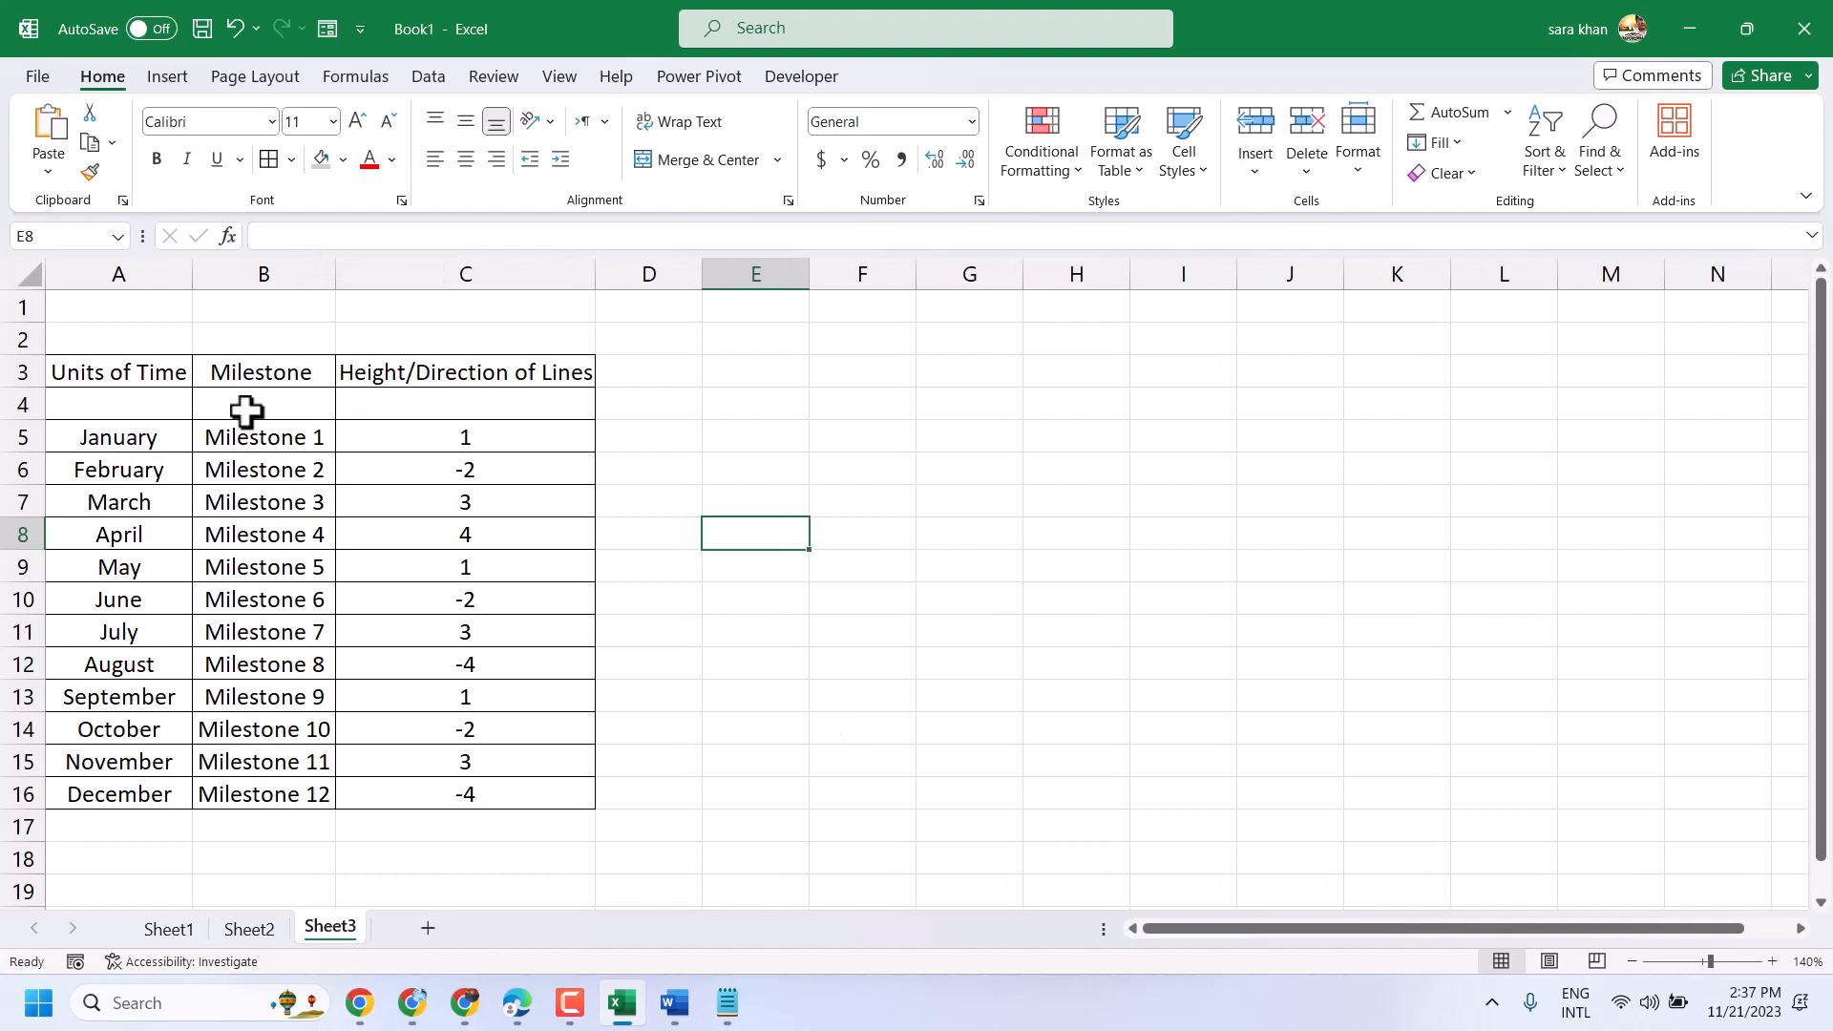
Step: Fill the header cells A3:C3 with the standard yellow color
{"action": "left_click_drag", "start_coordinate": [106, 368], "coordinate": [516, 375]}
{"action": "left_click", "coordinate": [343, 159]}
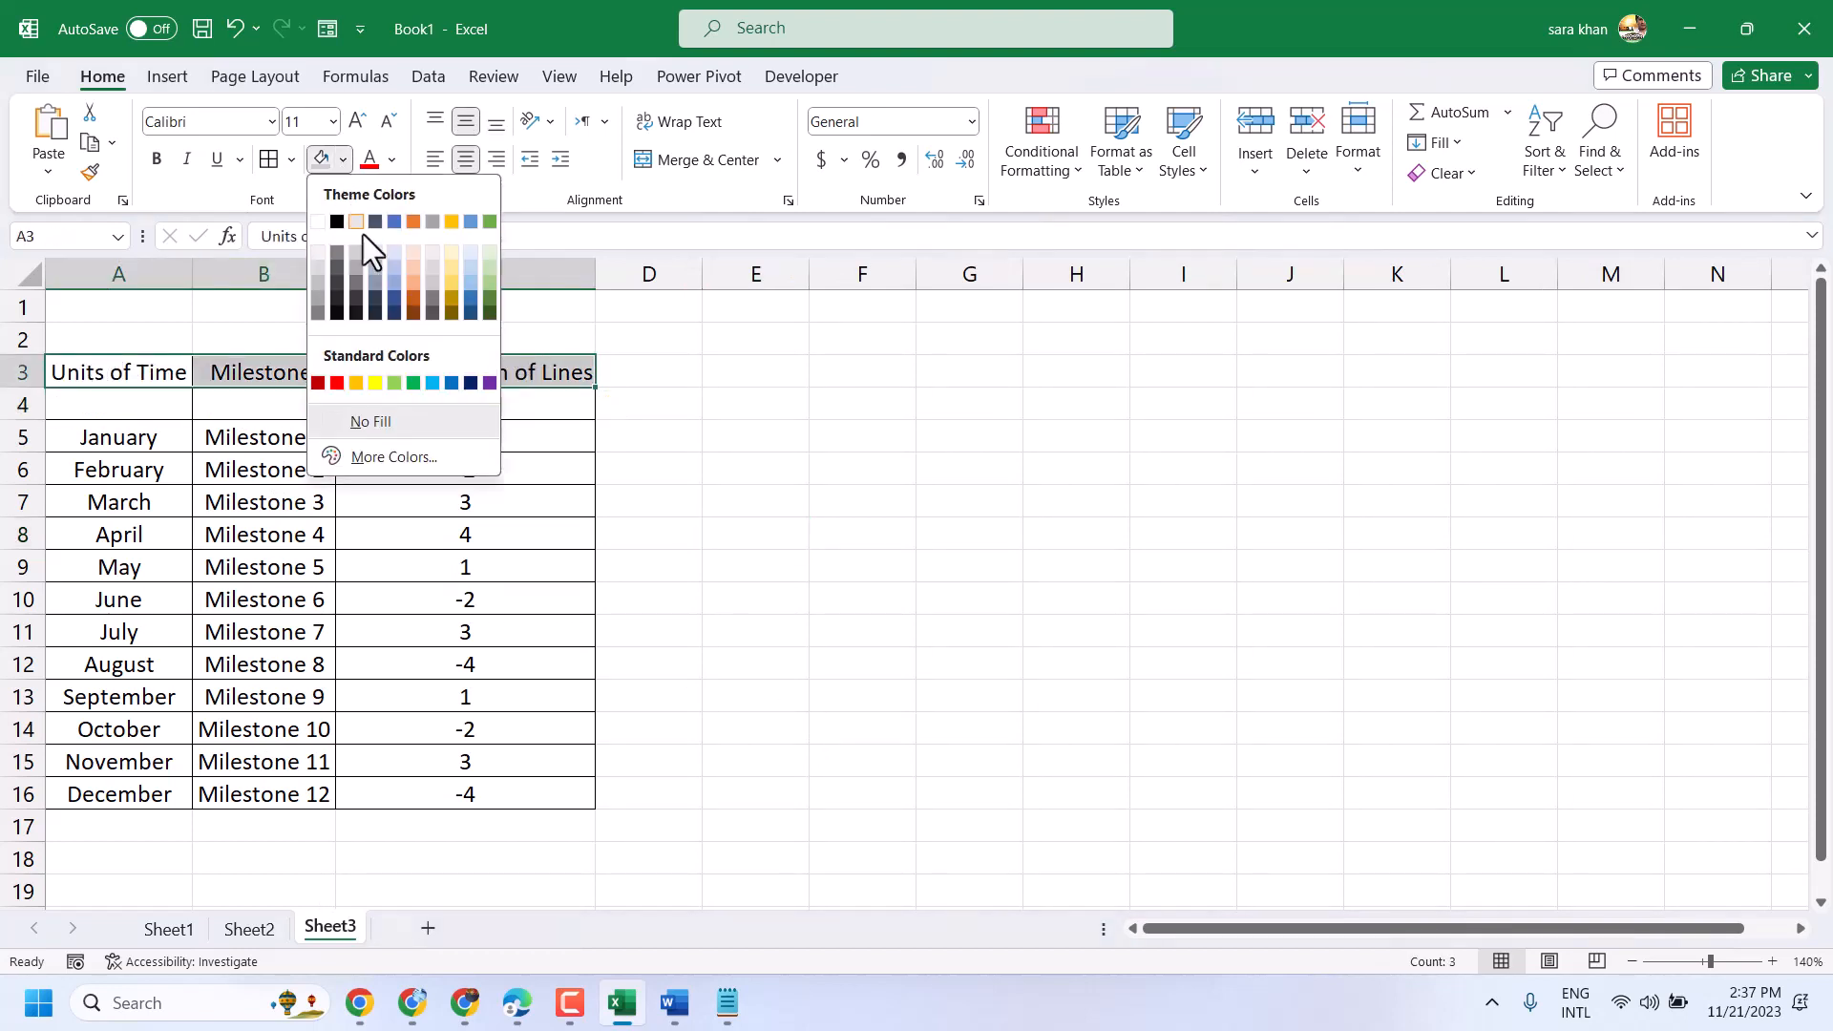
{"action": "left_click", "coordinate": [374, 383]}
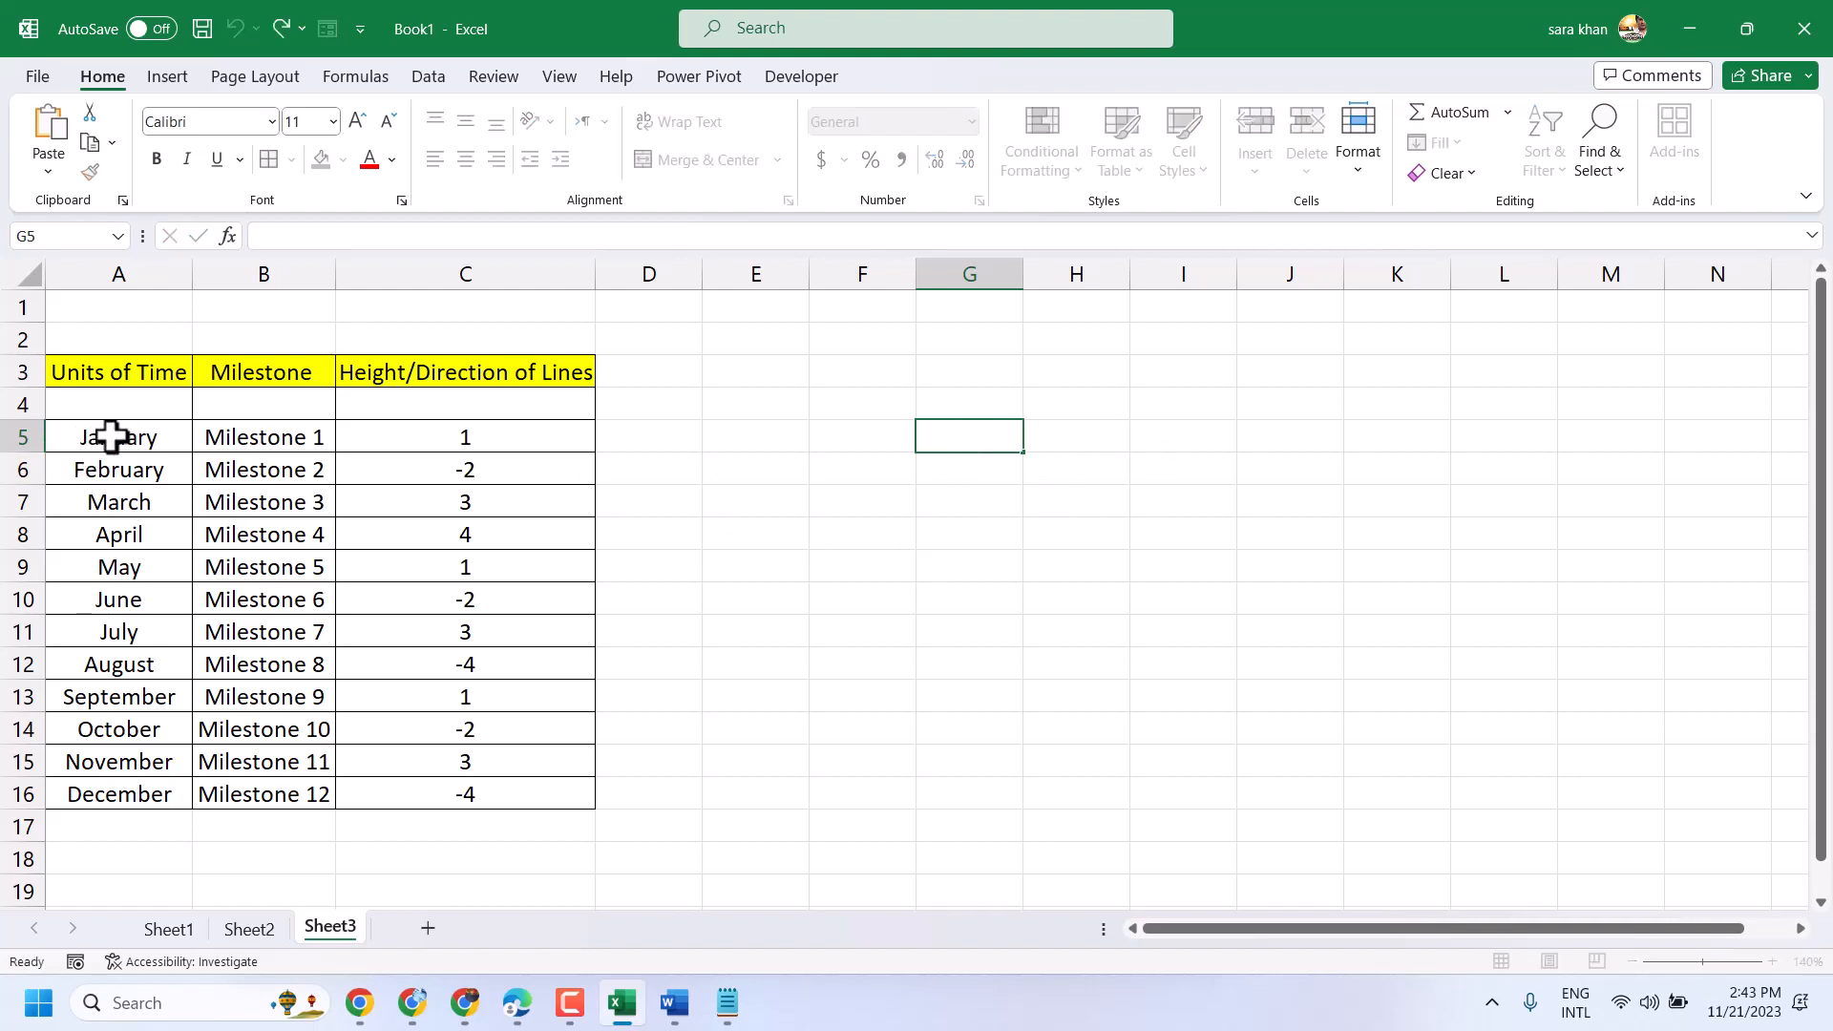
Step: Insert a 2-D clustered column chart from A5:A16 and C5:C16 and move it beside the table so the data is uncovered
{"action": "left_click_drag", "start_coordinate": [111, 430], "coordinate": [111, 791]}
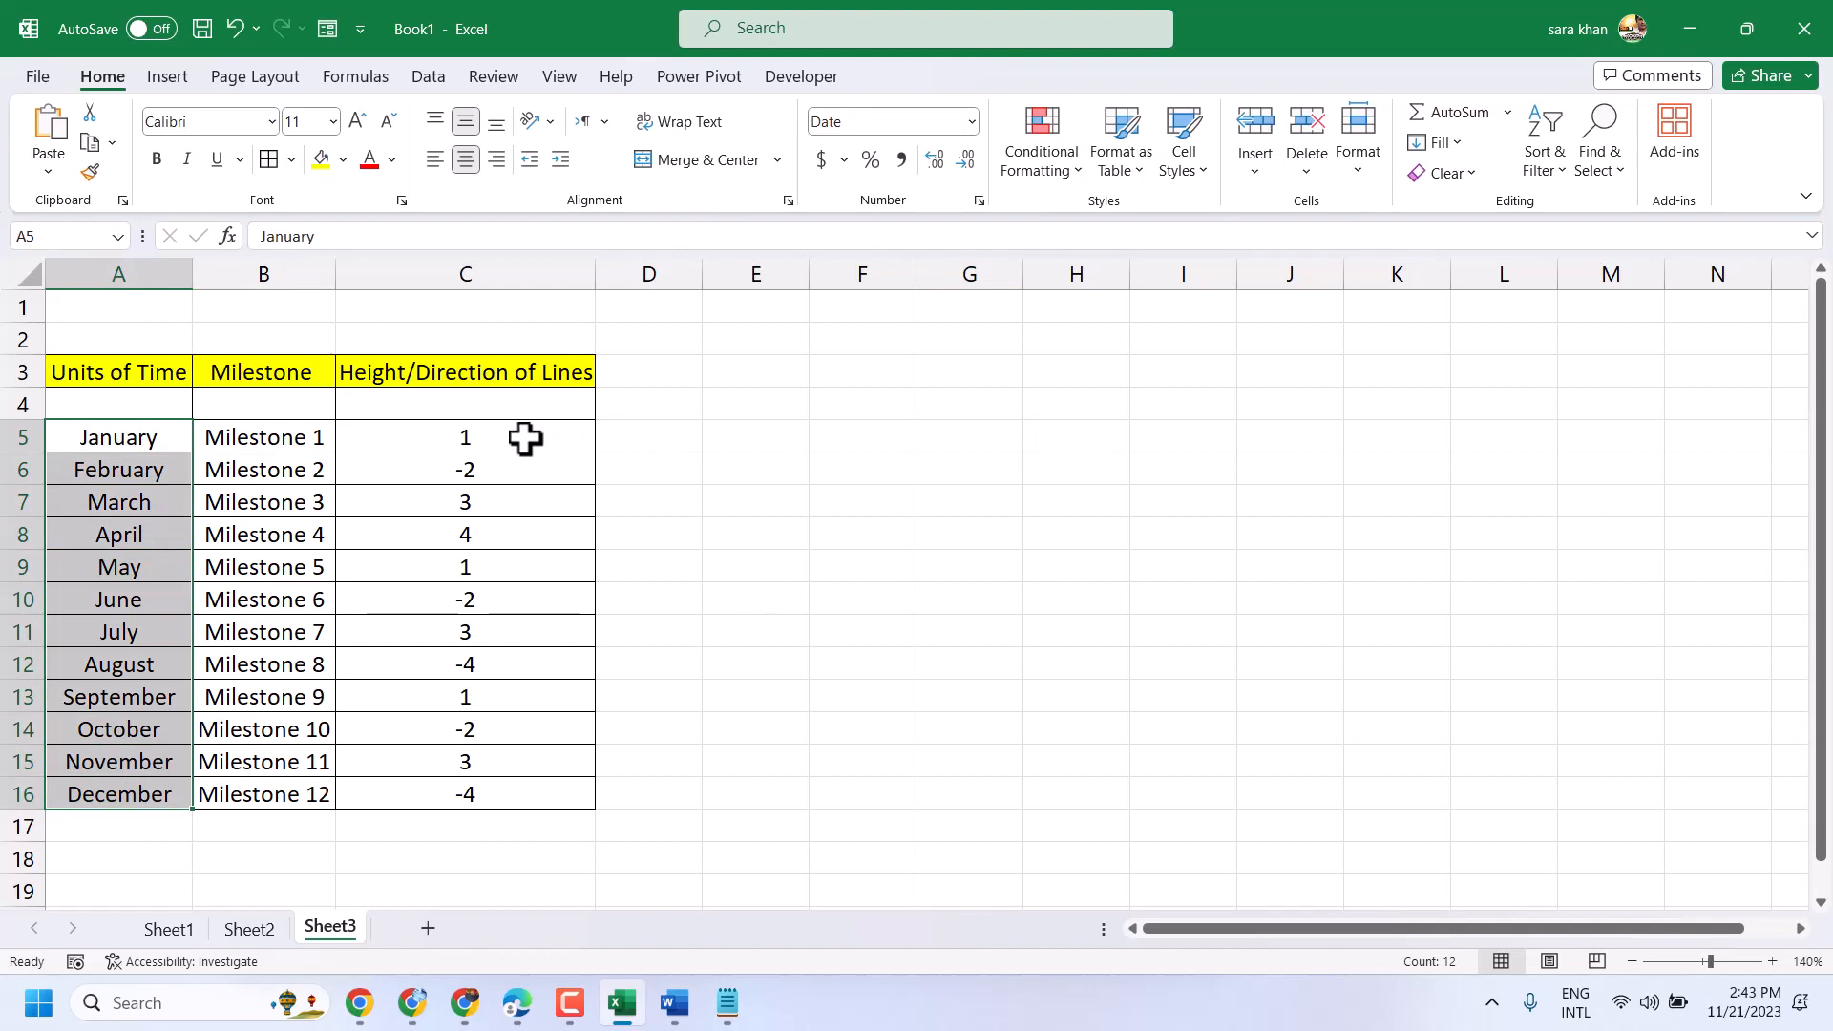
{"action": "left_click_drag", "start_coordinate": [524, 438], "coordinate": [503, 789]}
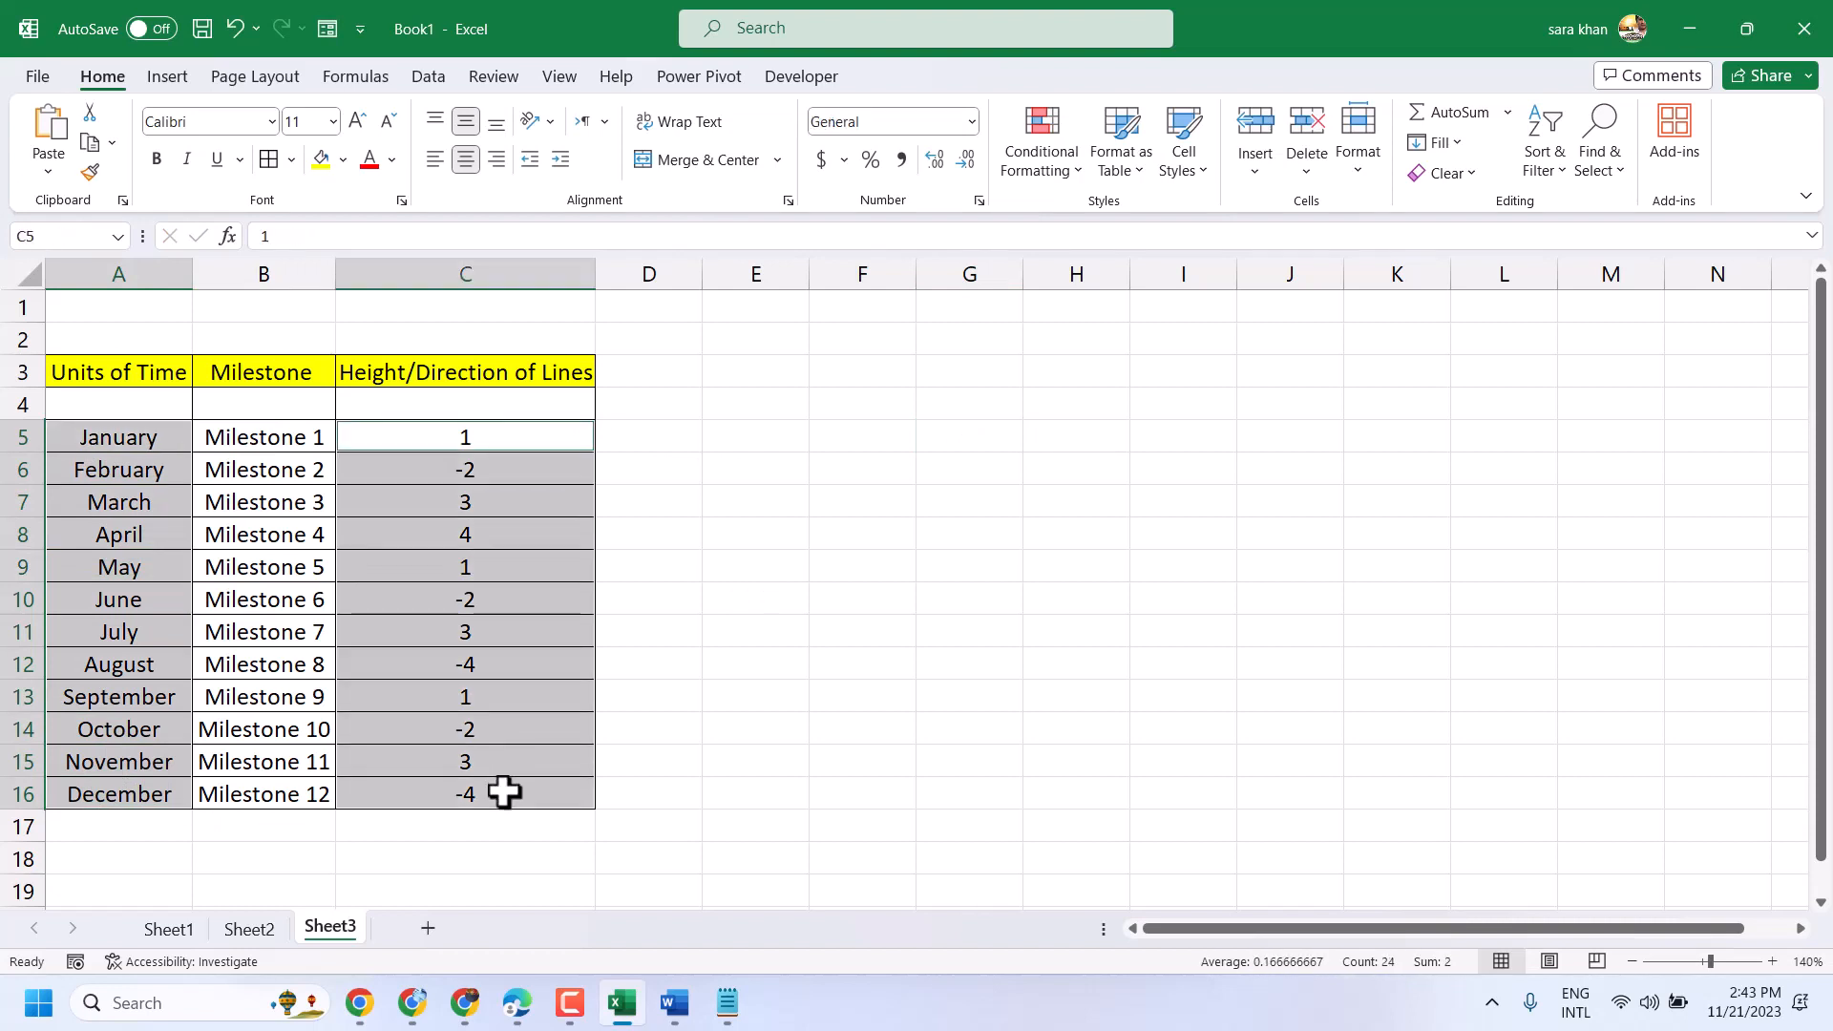
{"action": "left_click", "coordinate": [174, 80]}
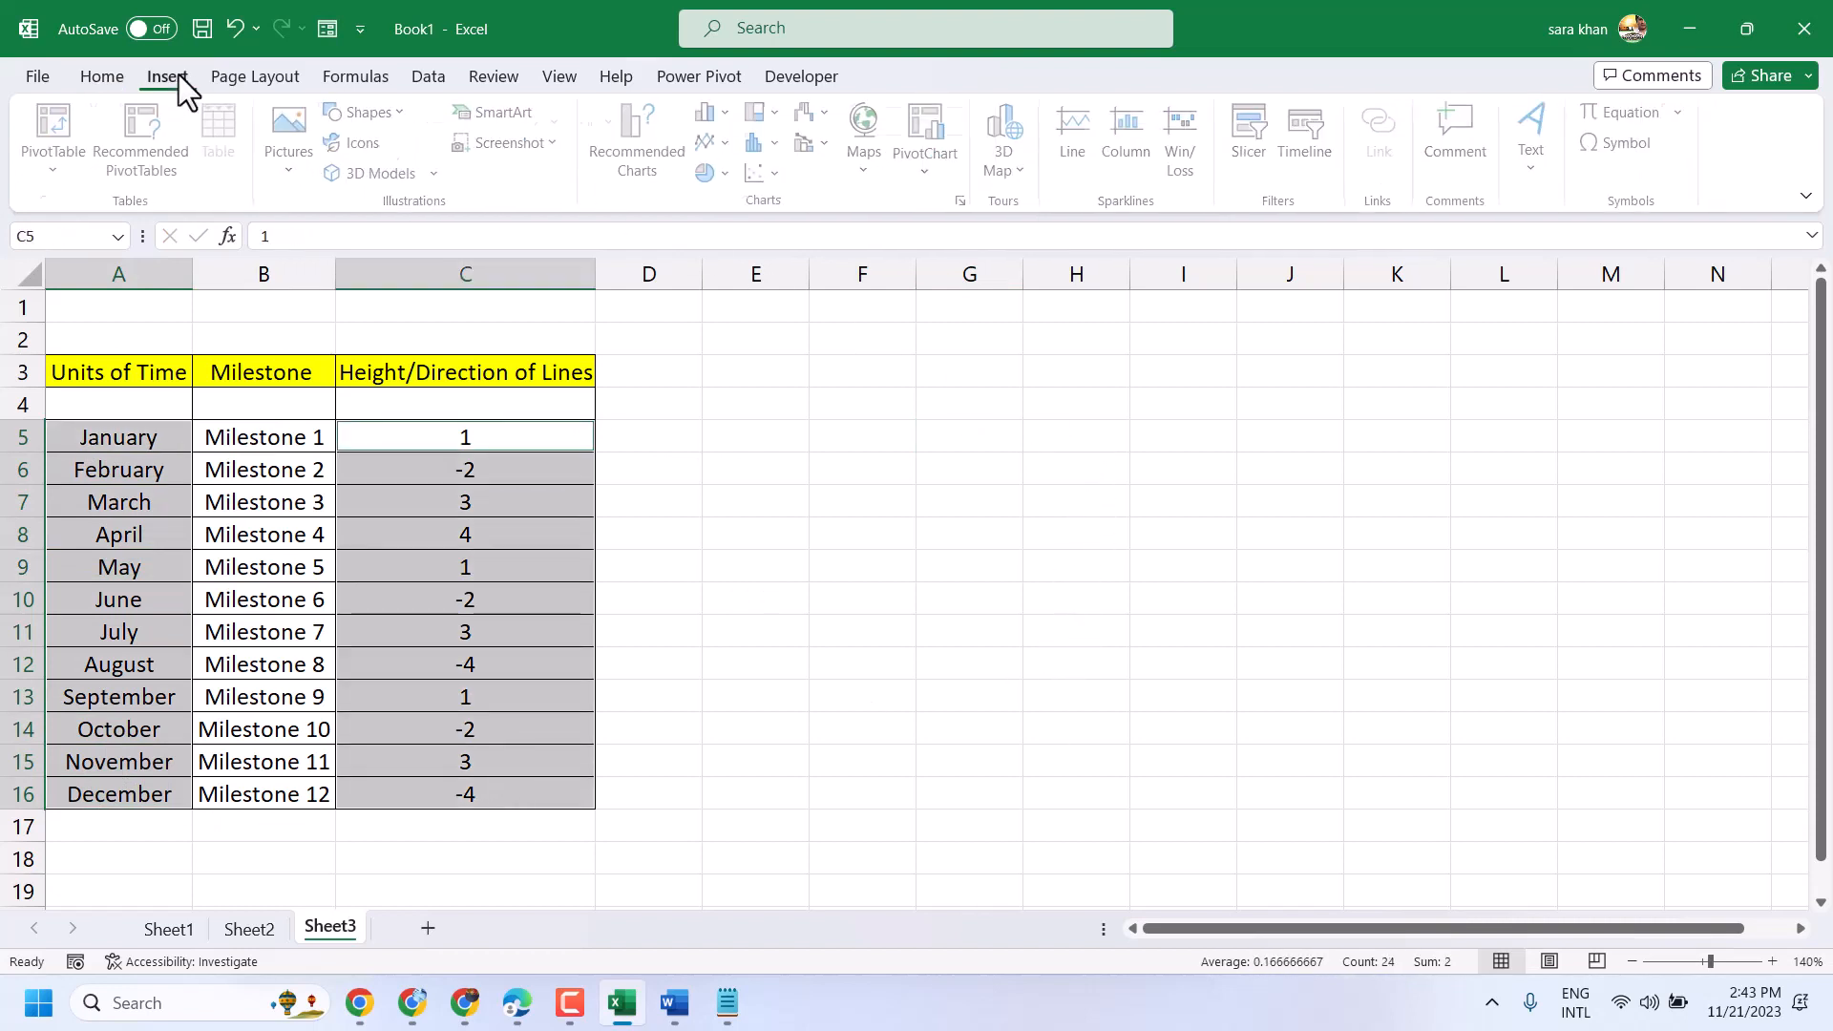
{"action": "left_click", "coordinate": [713, 113]}
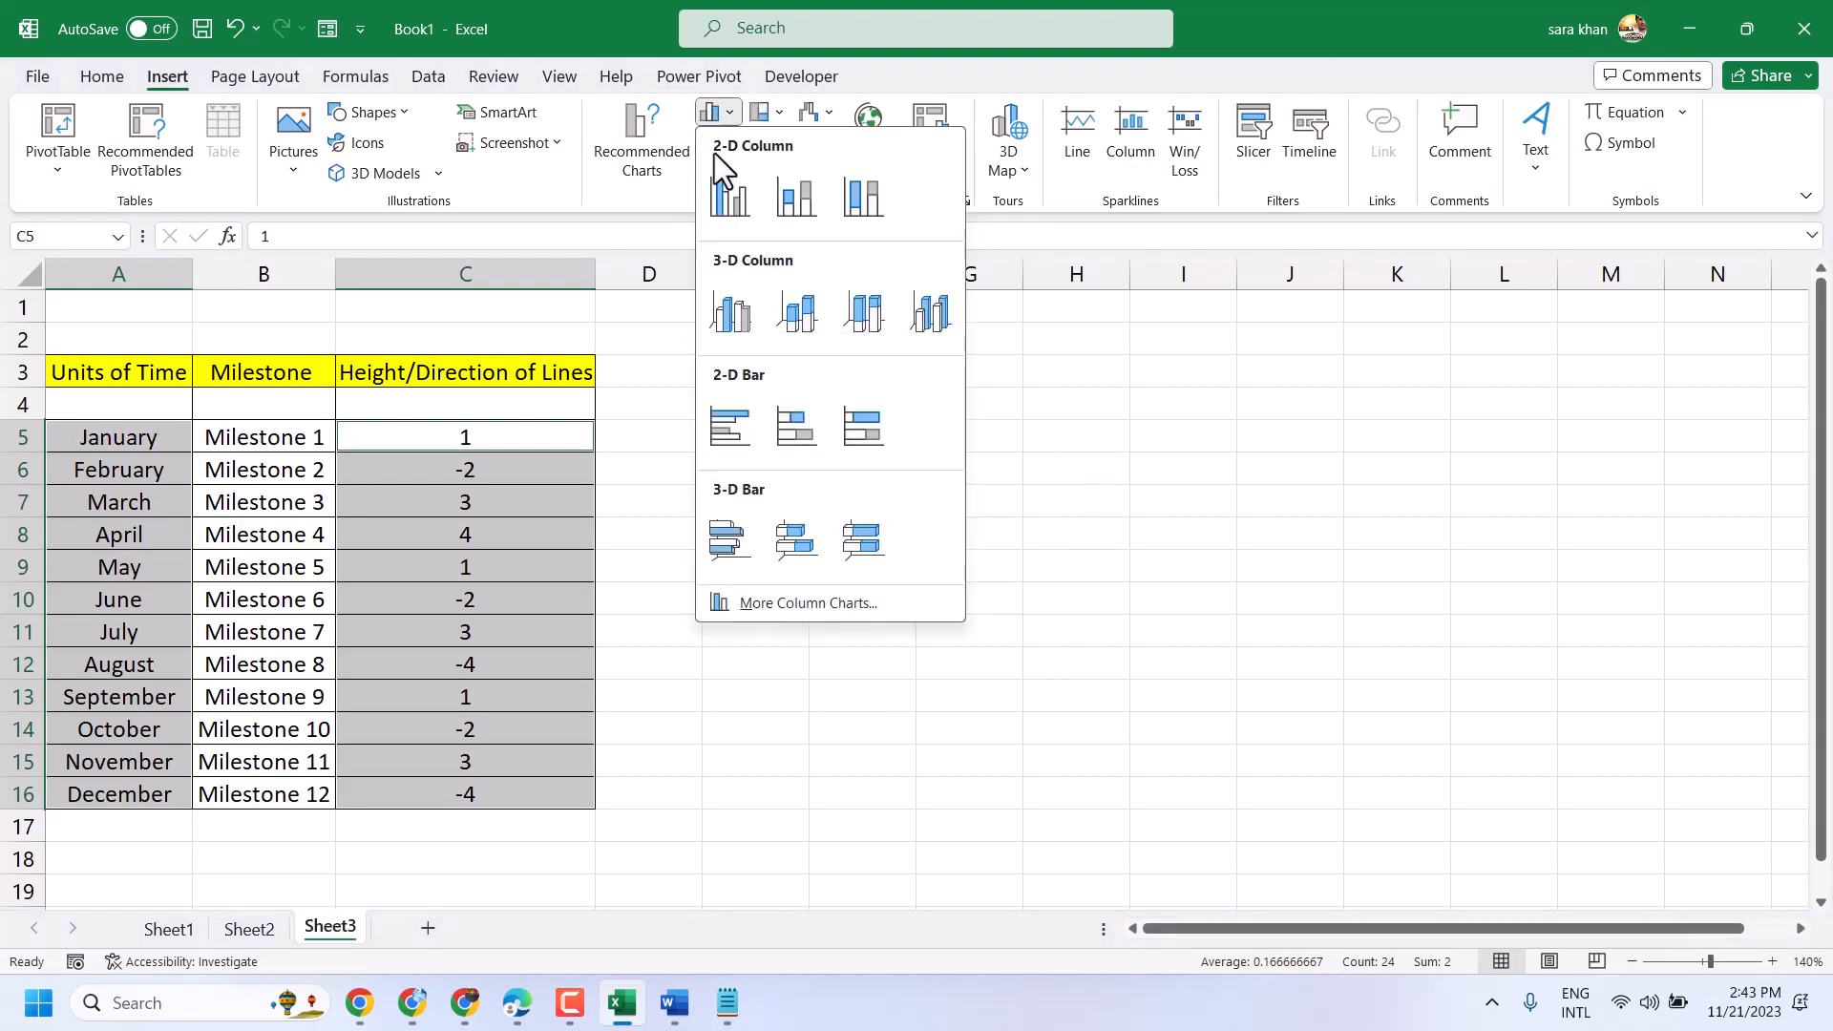
{"action": "left_click", "coordinate": [729, 197]}
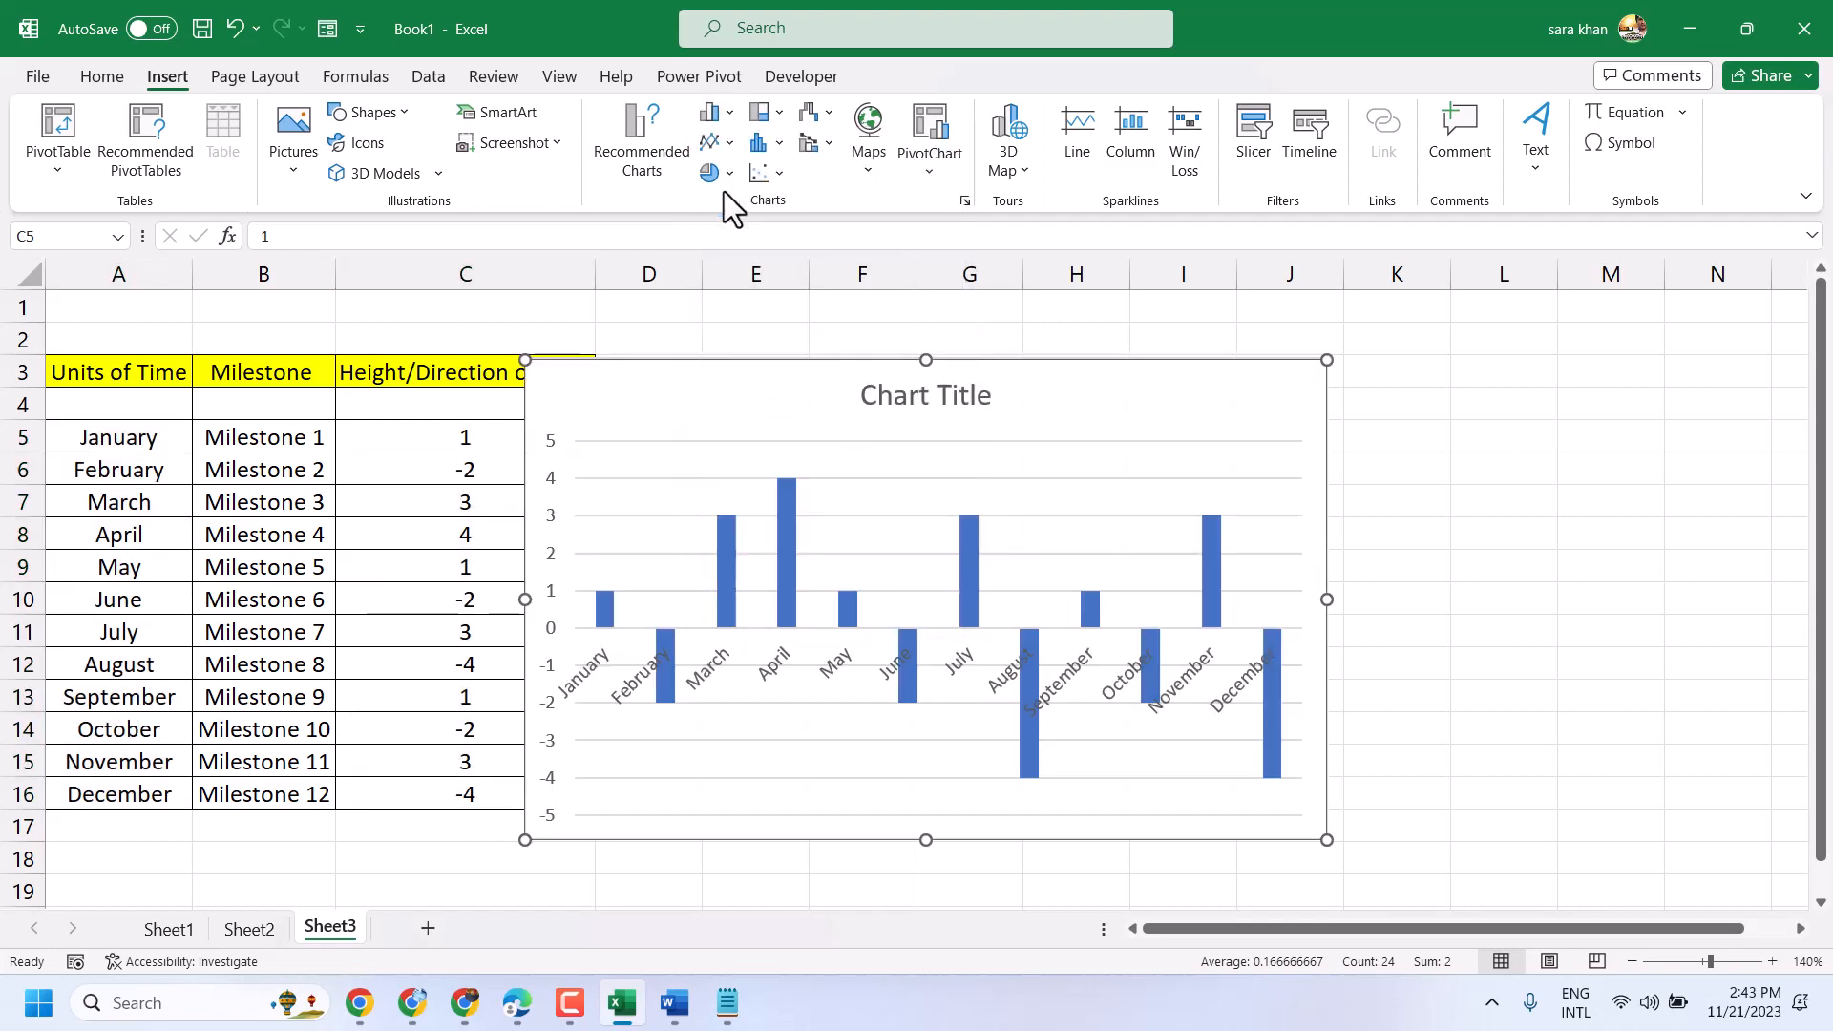
{"action": "left_click_drag", "start_coordinate": [771, 382], "coordinate": [944, 371]}
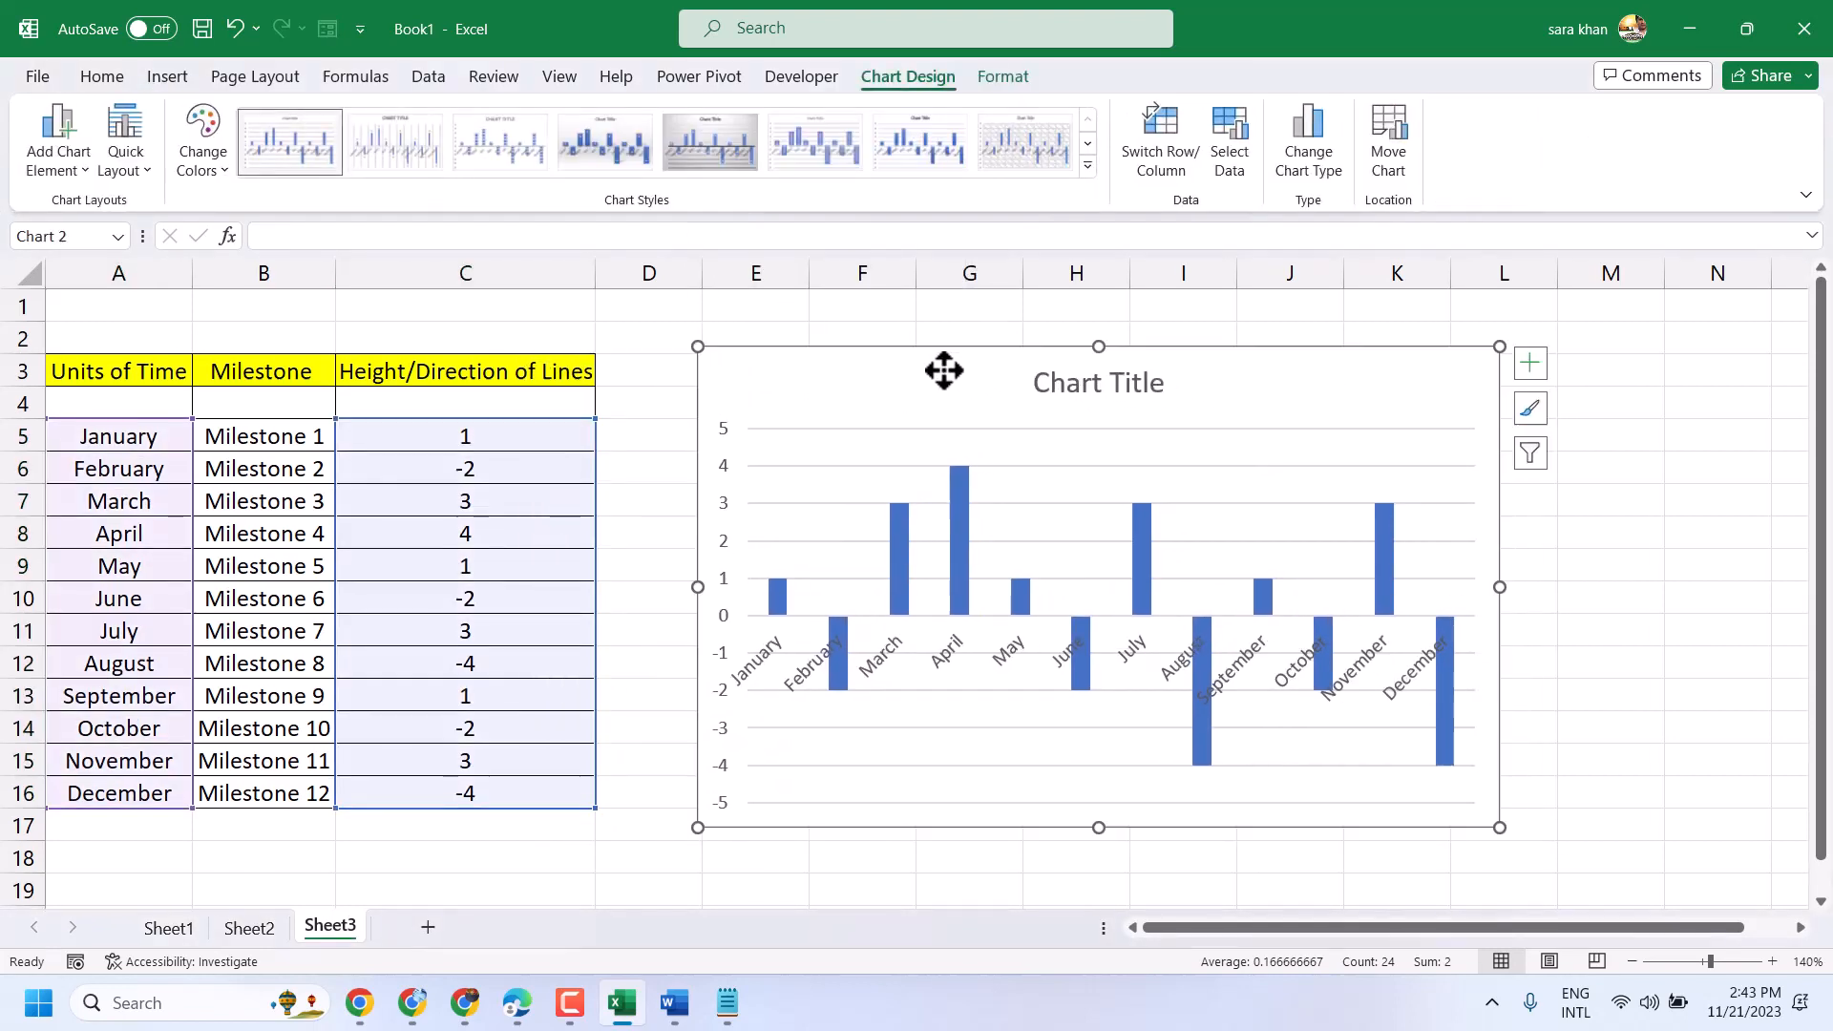
Step: Add data labels to the chart that take their text from the milestone cells B5:B16
{"action": "left_click", "coordinate": [1526, 359]}
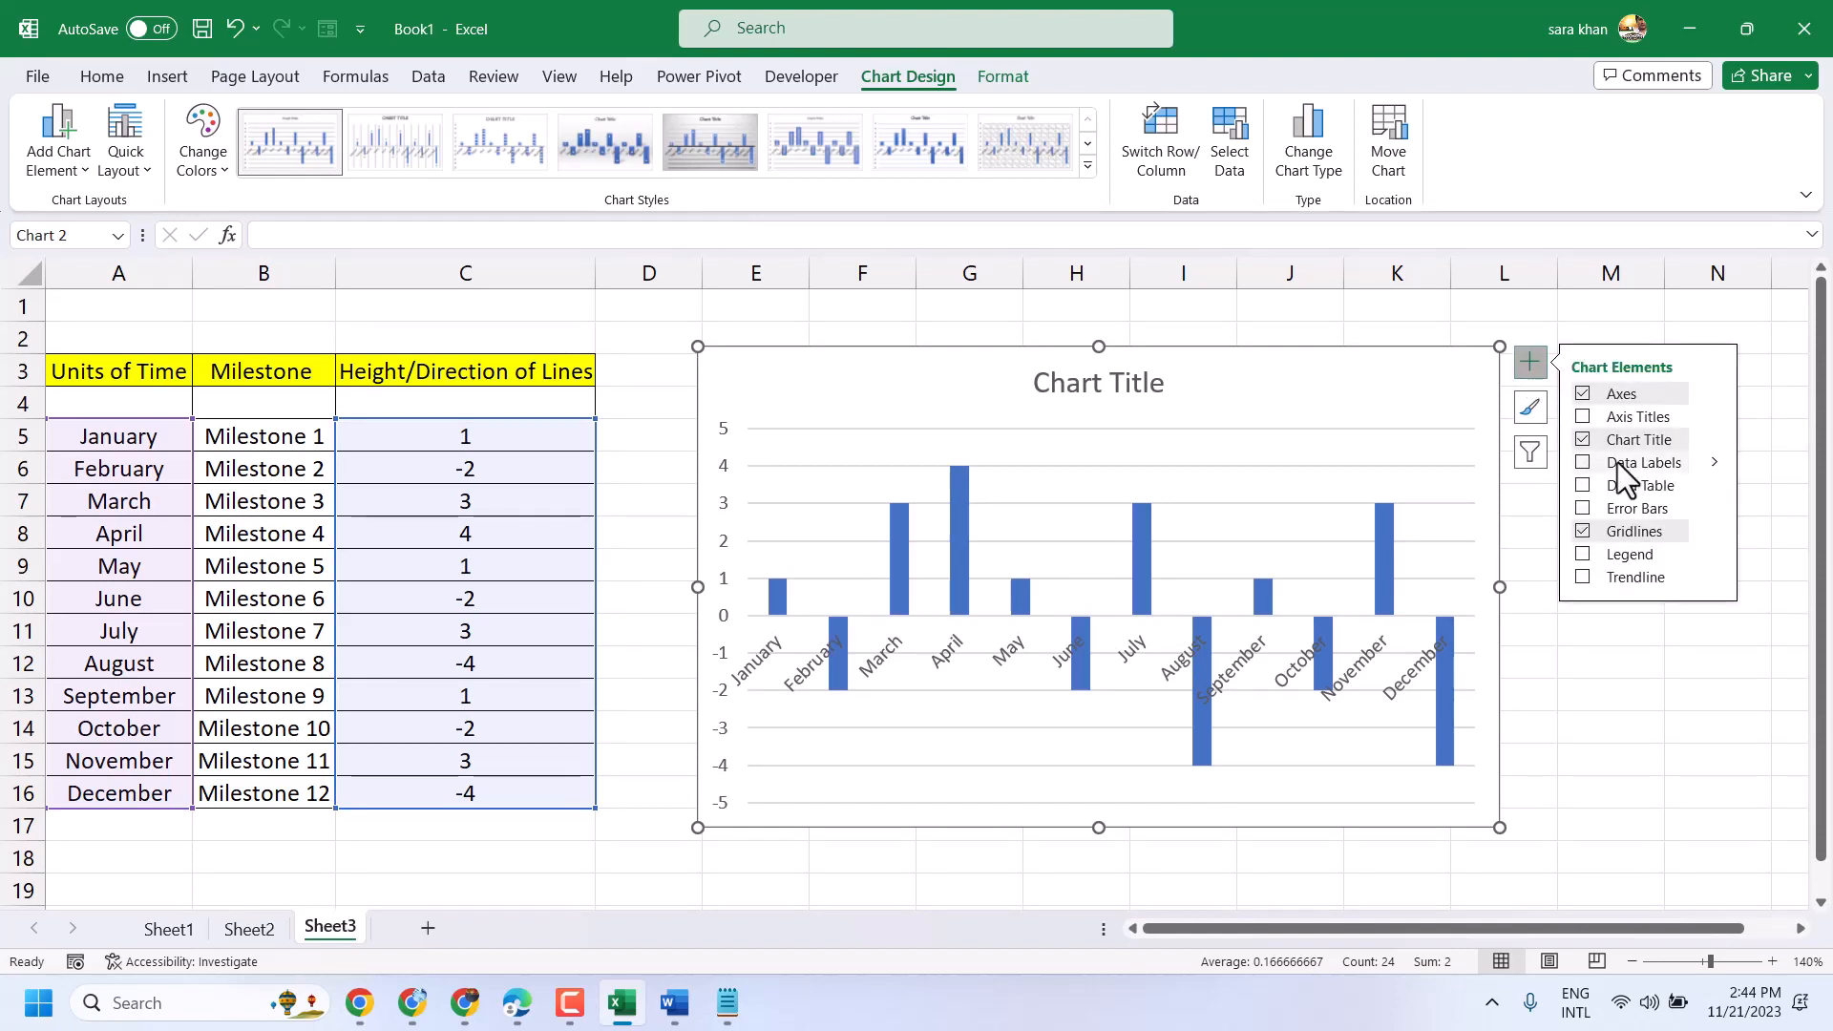
{"action": "left_click", "coordinate": [1712, 464]}
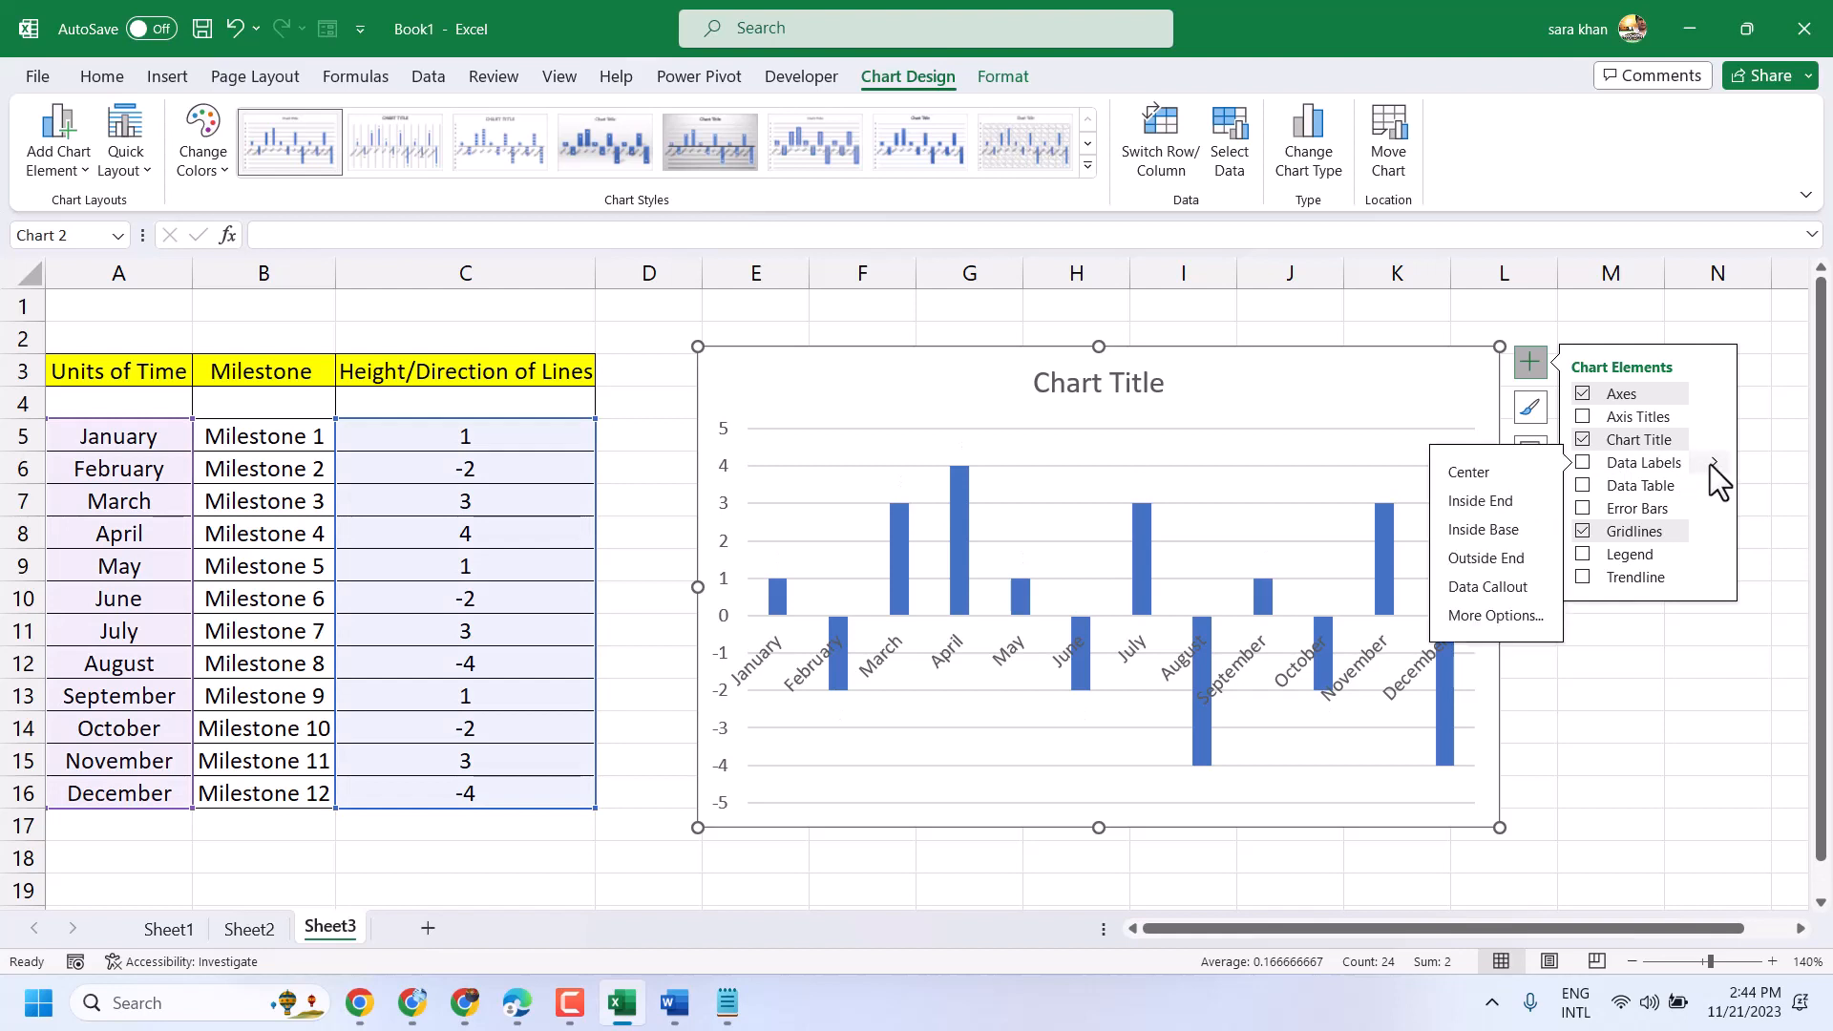
{"action": "left_click", "coordinate": [1470, 619]}
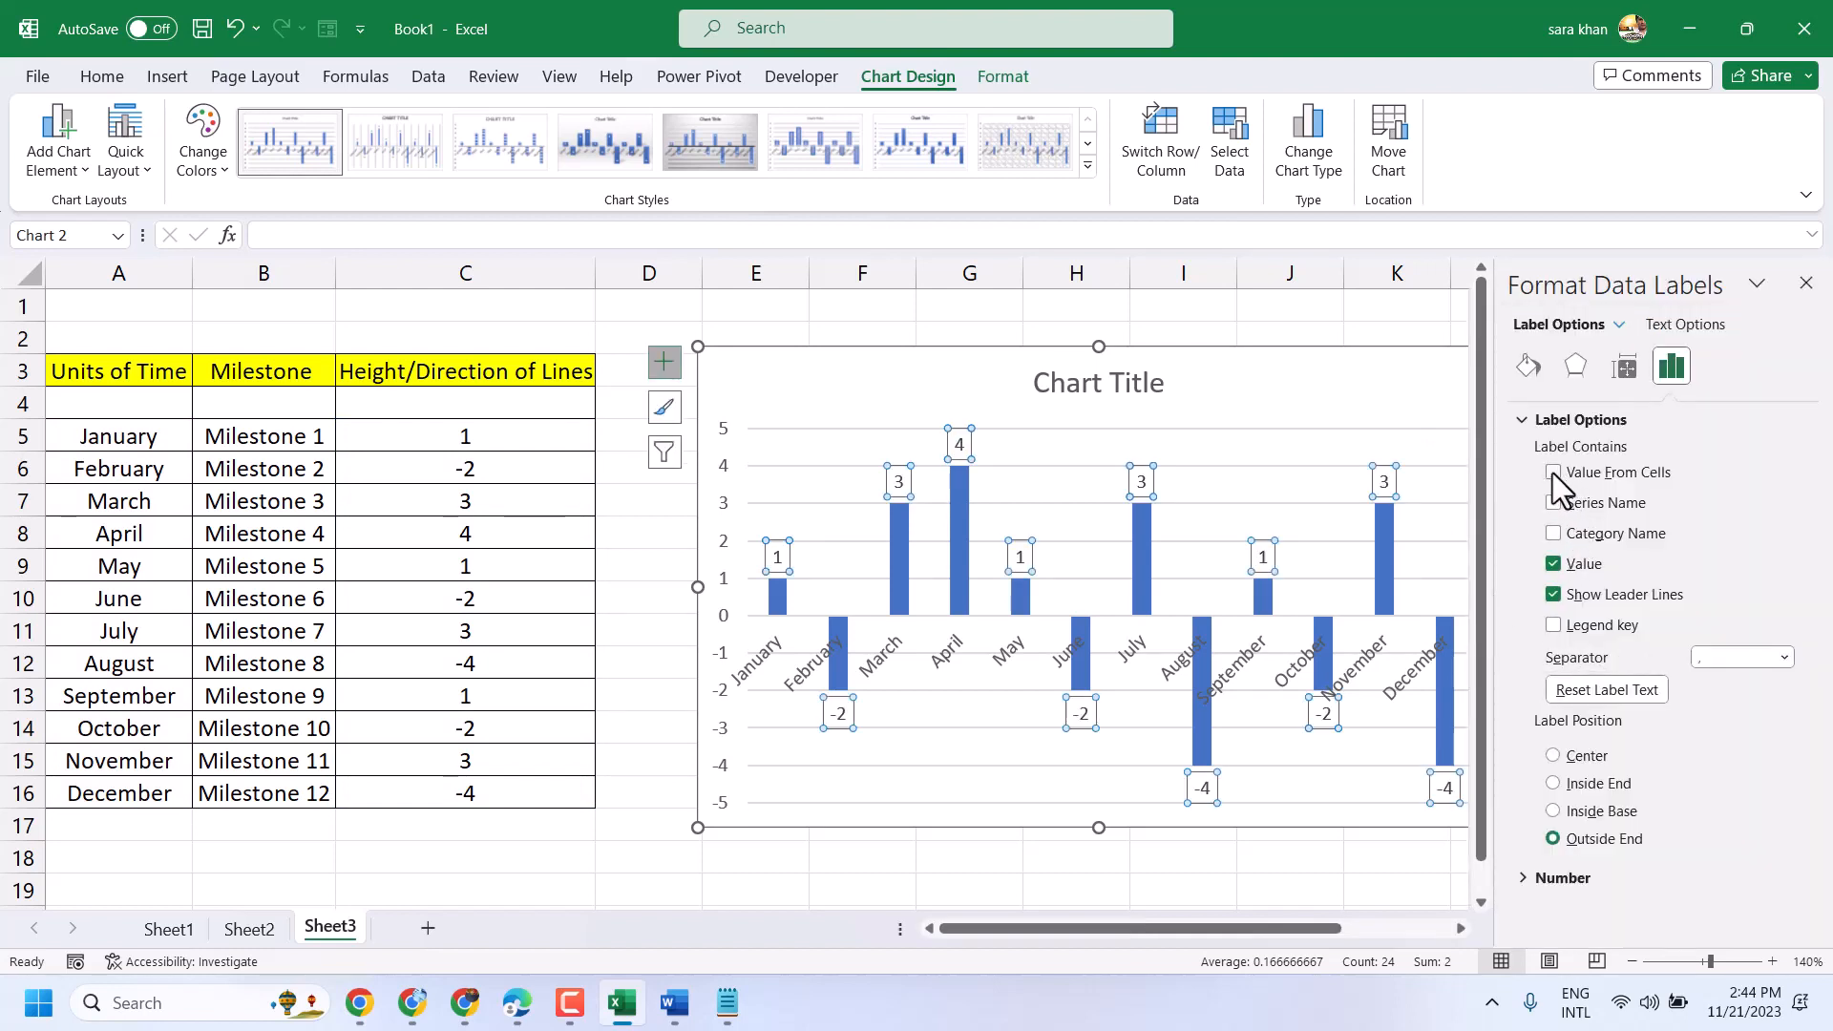
{"action": "left_click", "coordinate": [1554, 472]}
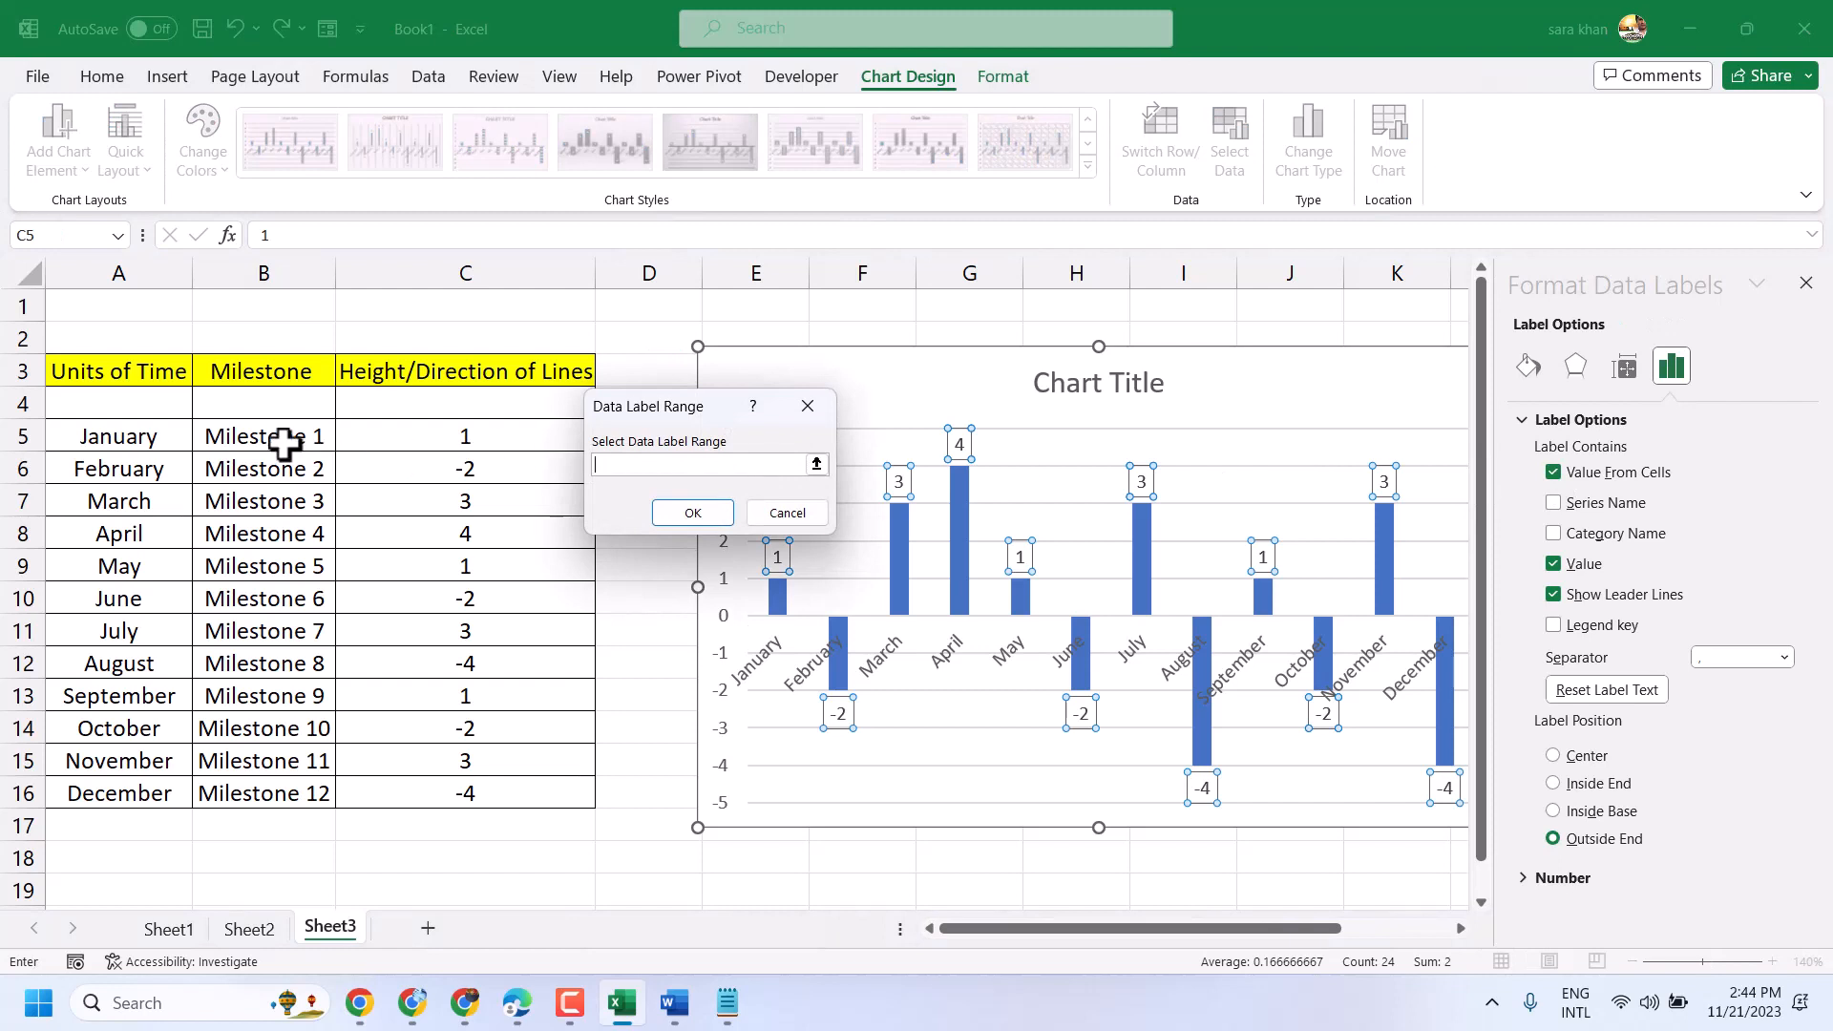
{"action": "left_click_drag", "start_coordinate": [274, 432], "coordinate": [254, 790]}
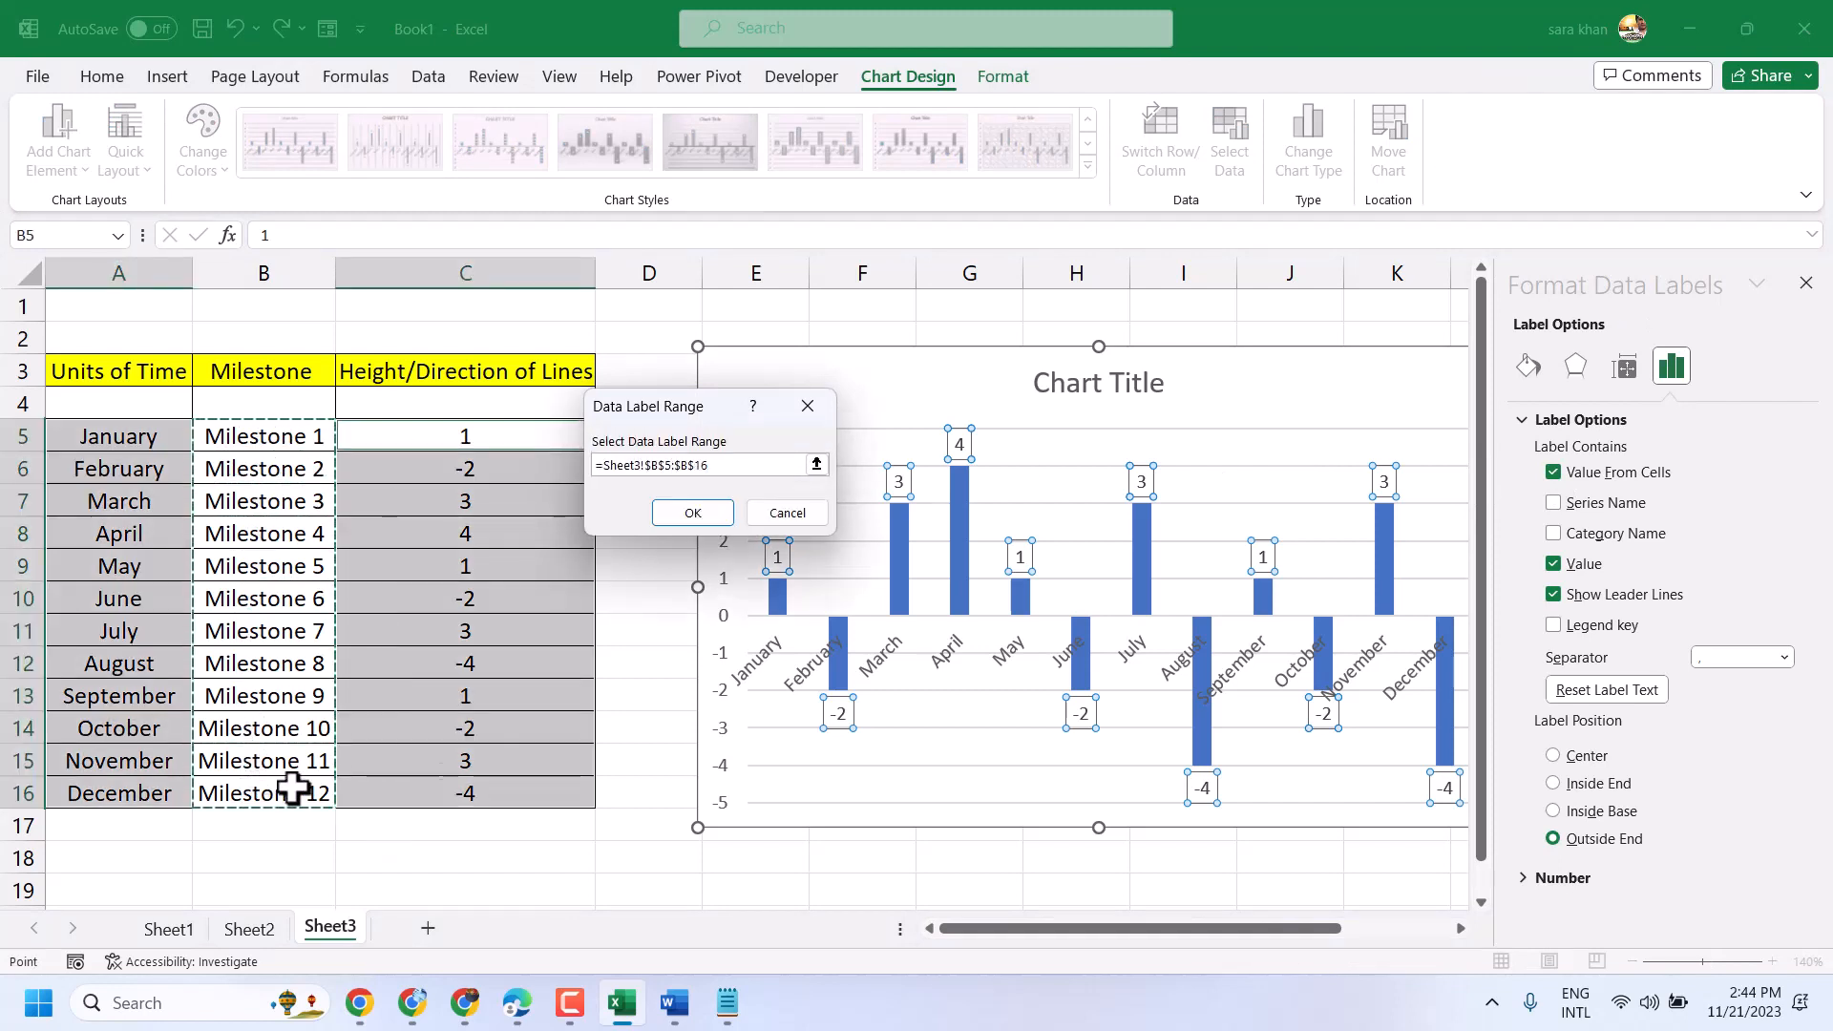
{"action": "left_click", "coordinate": [693, 513]}
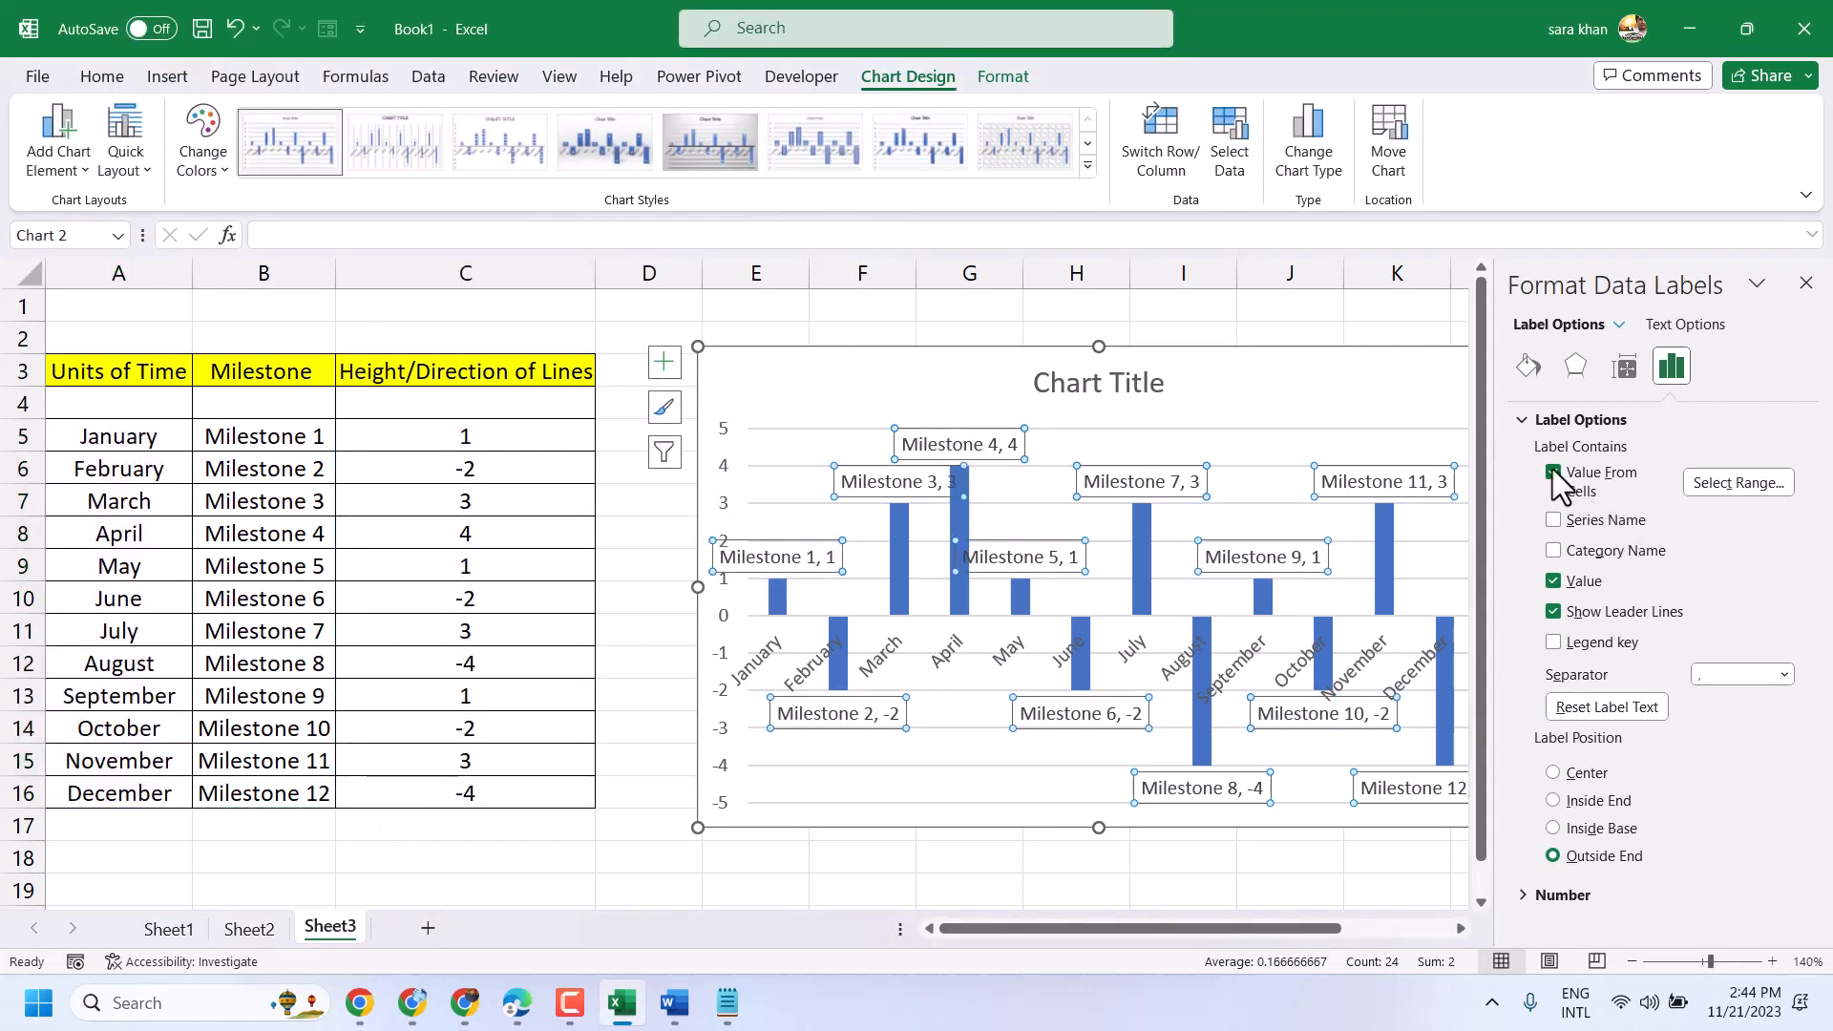
Step: Try to exclude the Value from the data labels so that only the milestone names remain
{"action": "left_click", "coordinate": [1553, 580]}
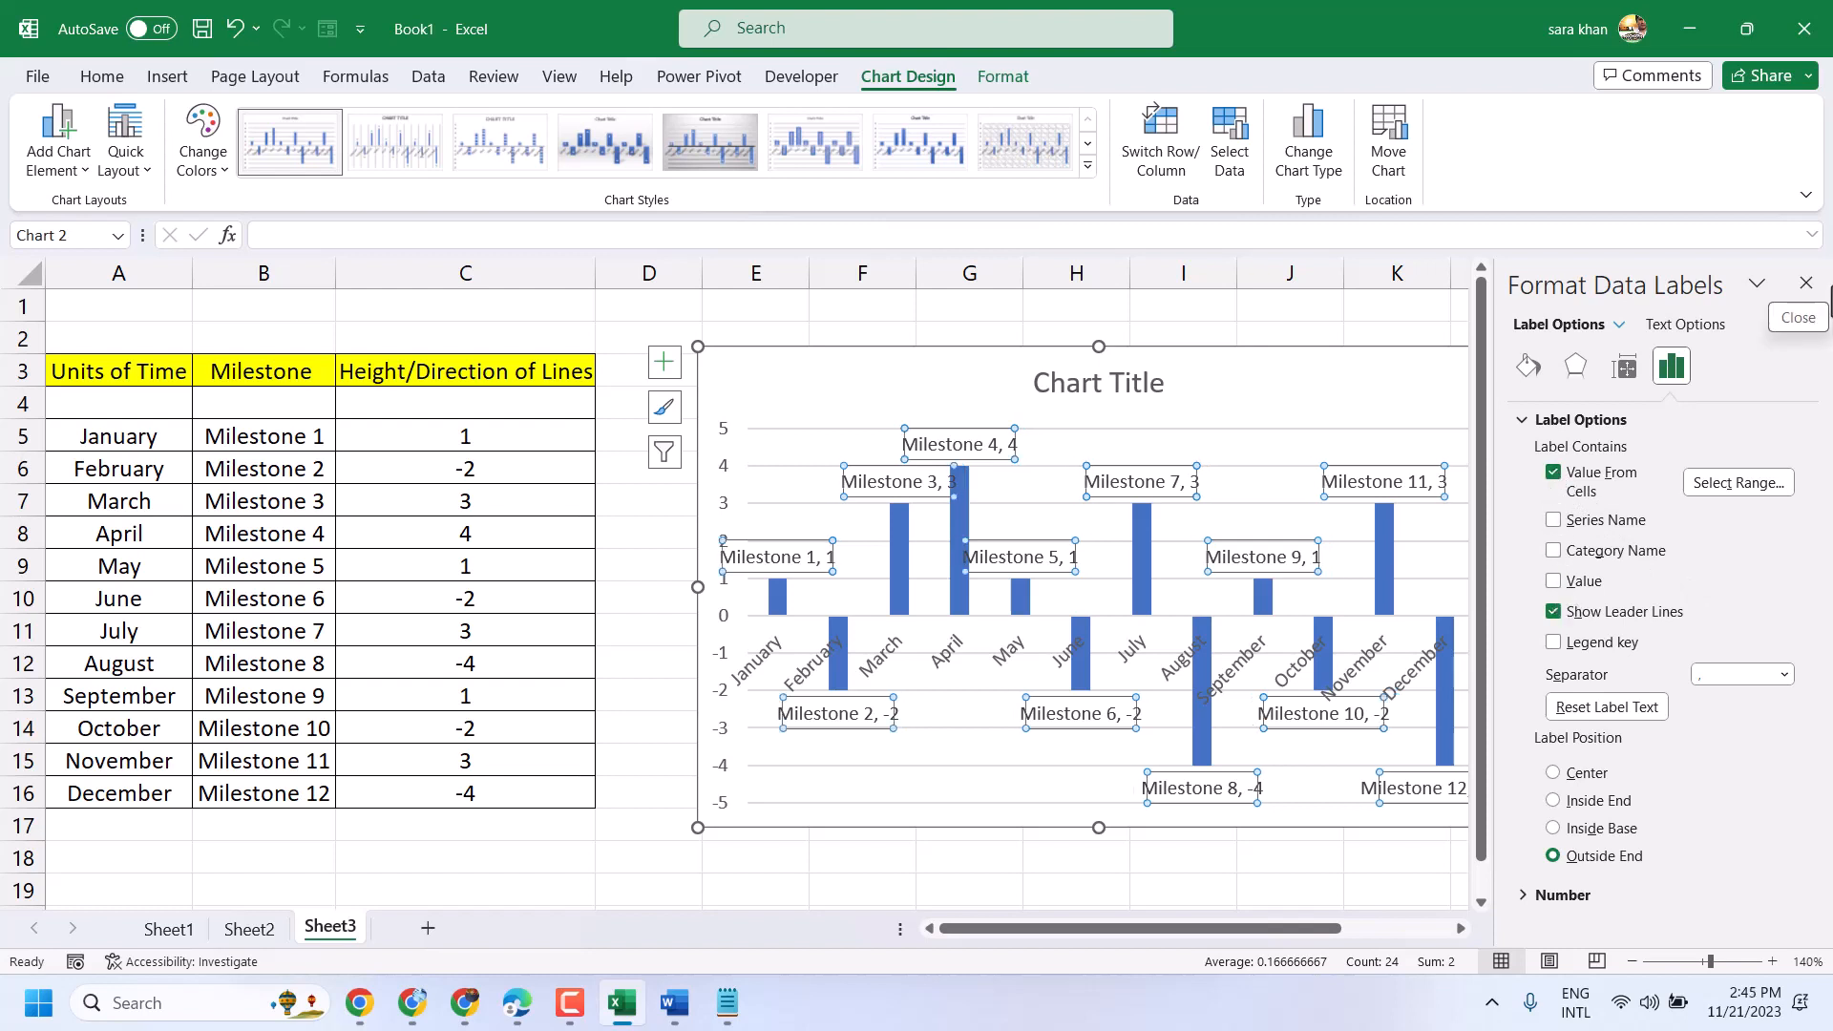
{"action": "left_click", "coordinate": [1806, 283]}
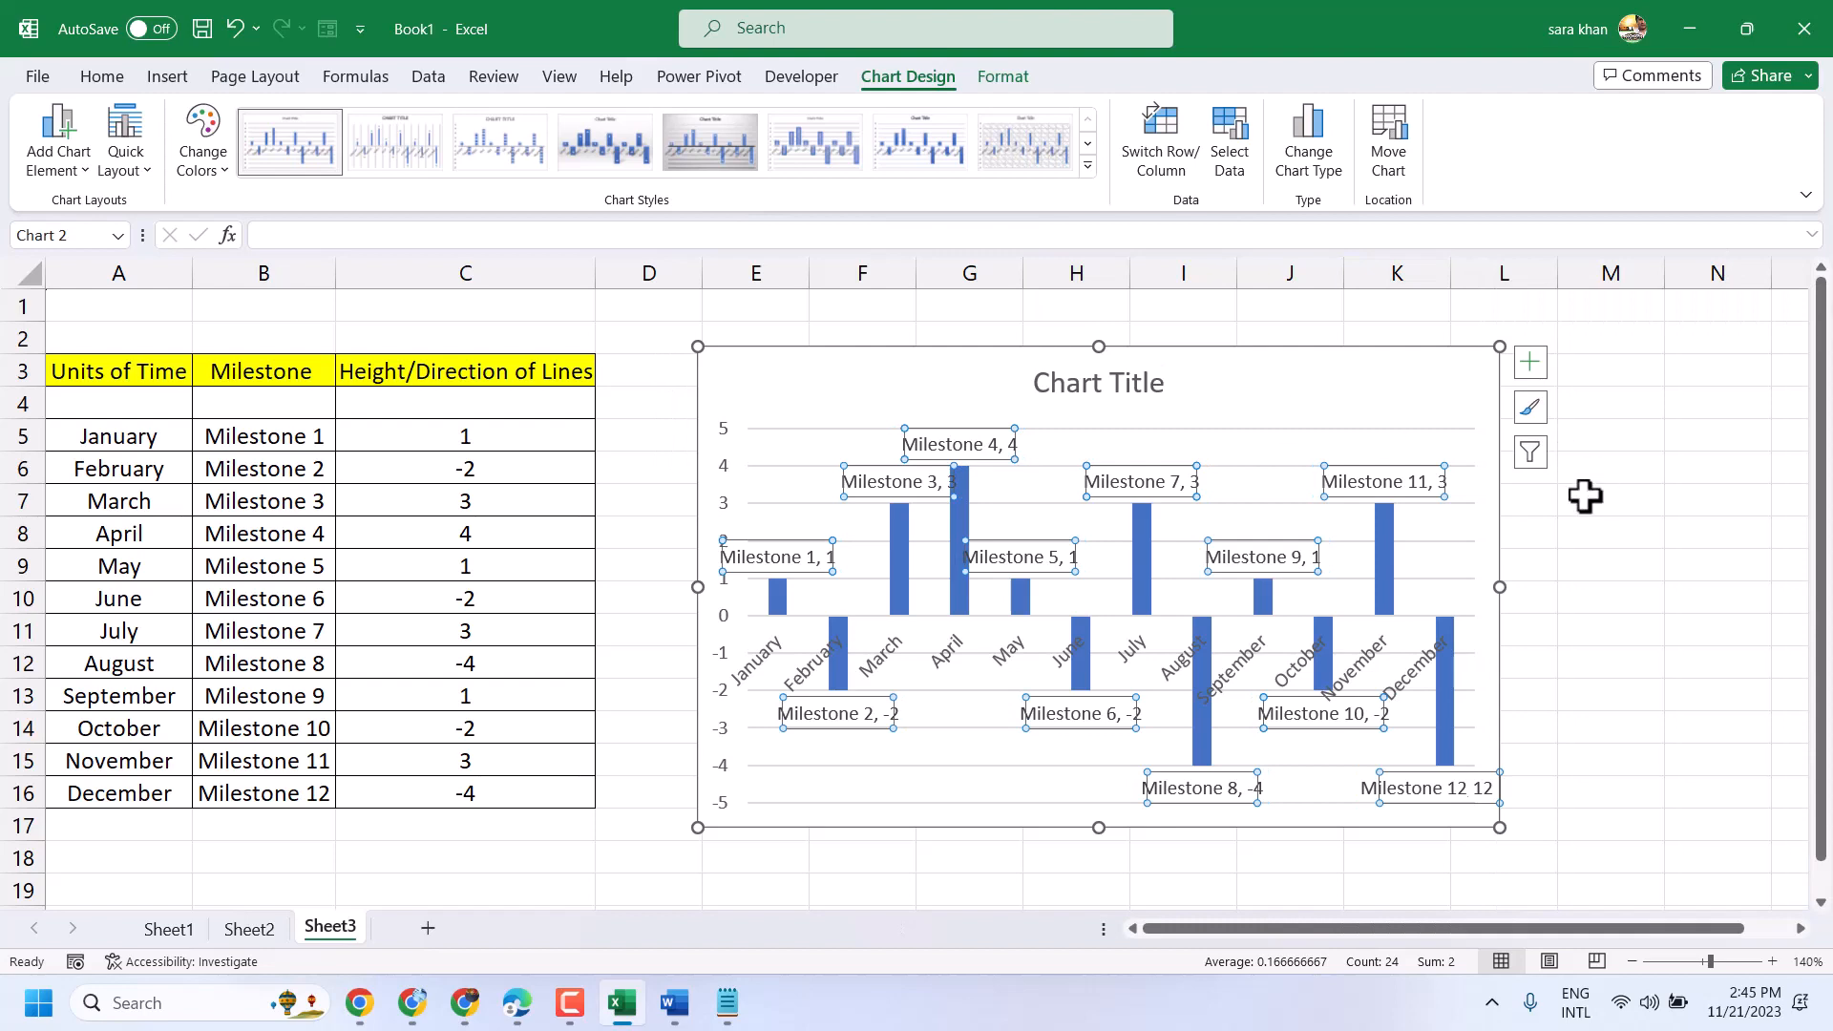
{"action": "left_click", "coordinate": [1580, 535]}
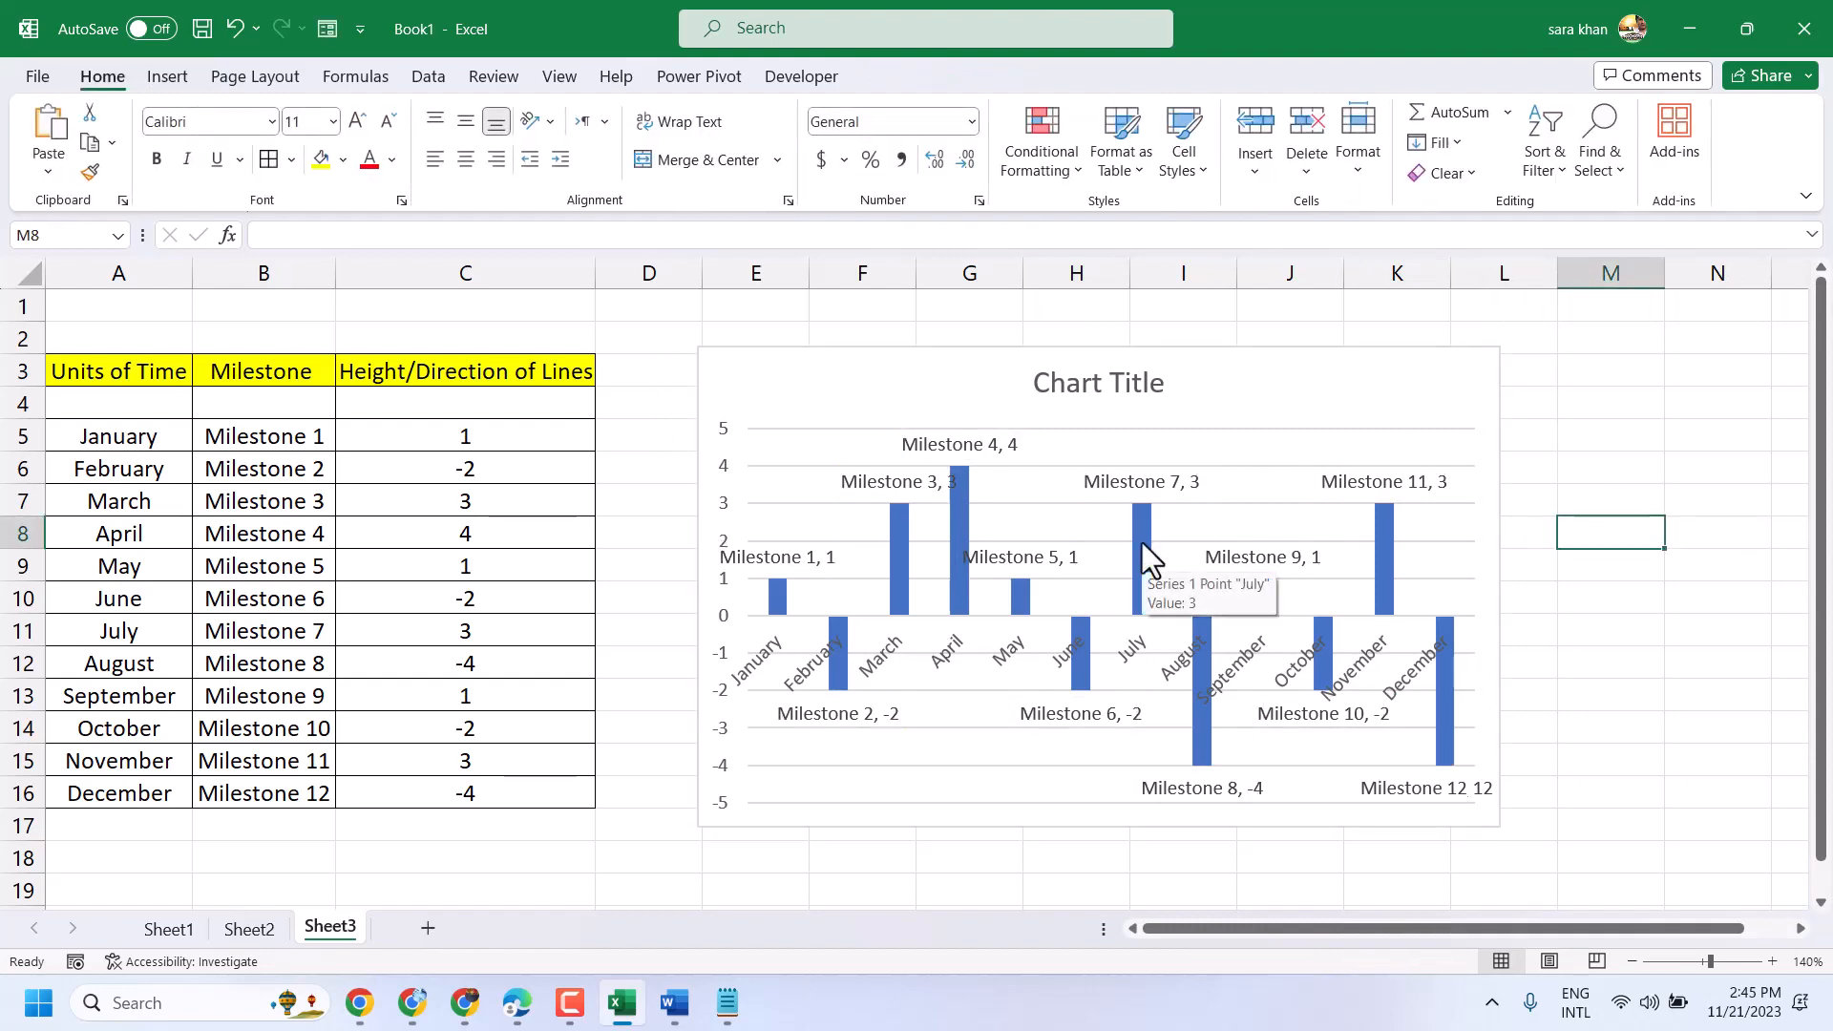
{"action": "left_click", "coordinate": [1142, 542]}
{"action": "double_click", "coordinate": [1142, 542]}
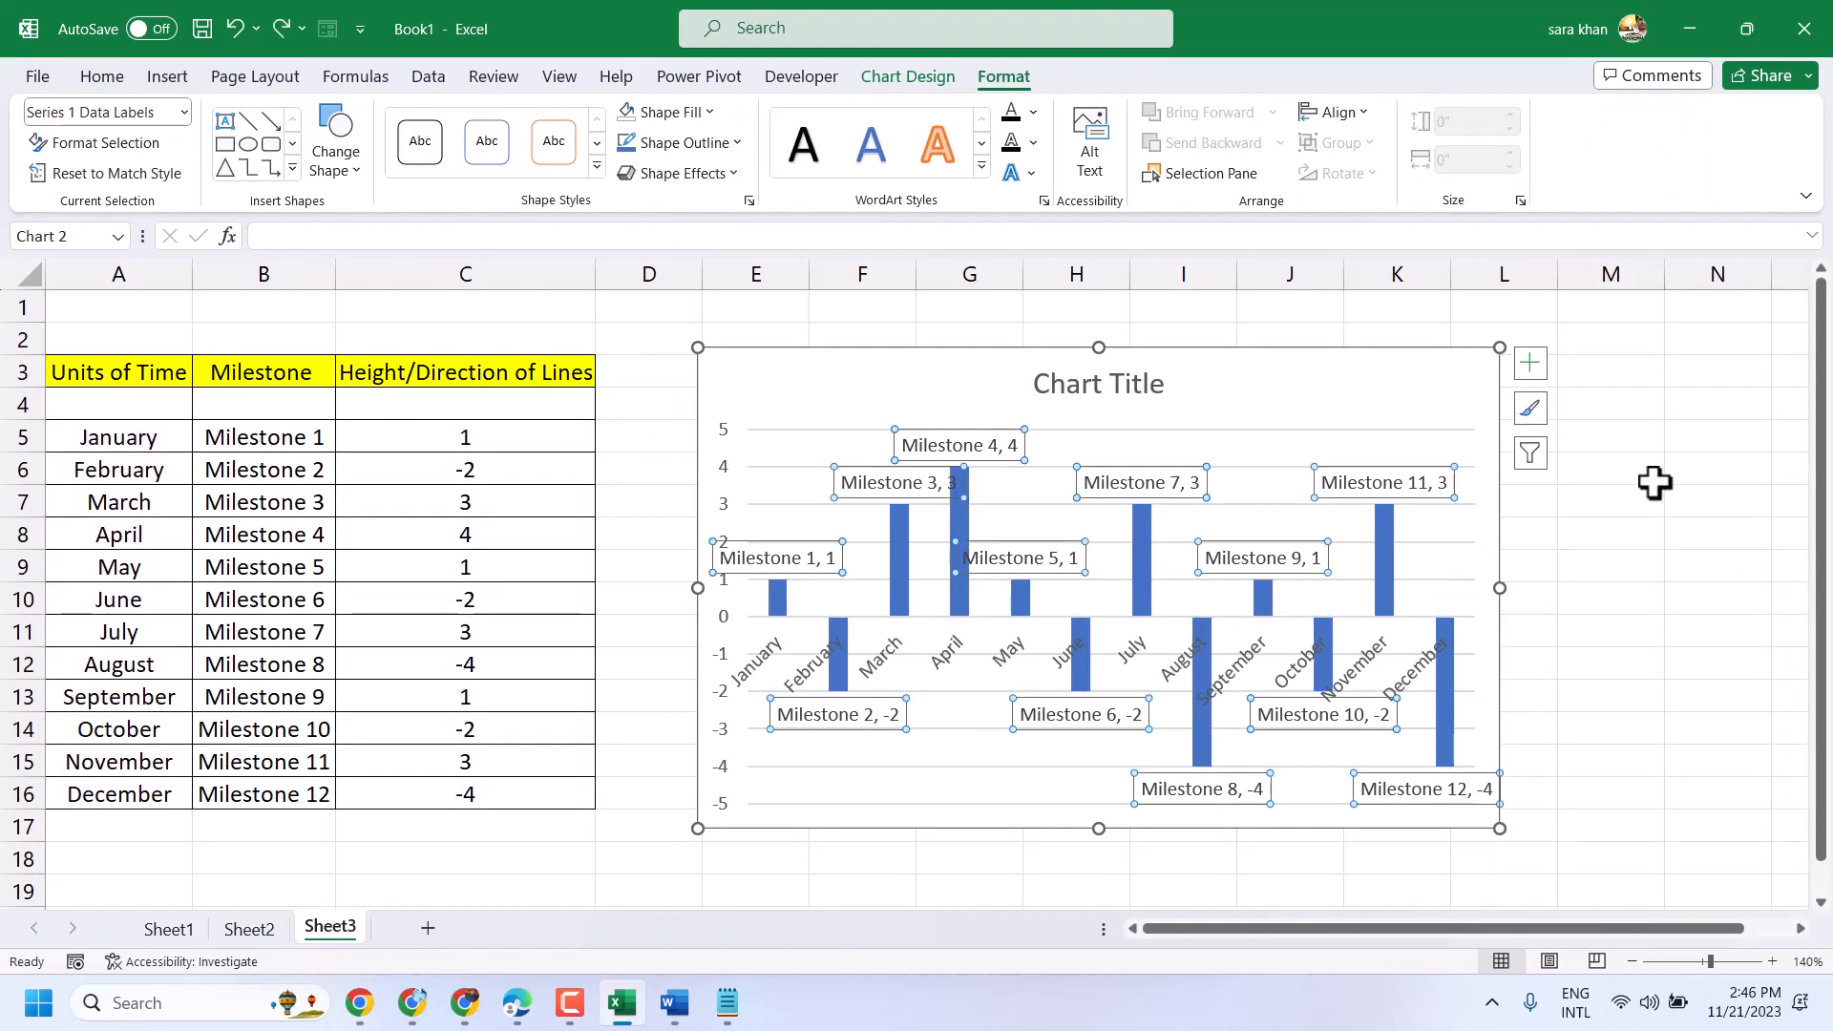
Step: Set the fill of the chart's column series to No Fill, keeping the milestone labels
{"action": "left_click", "coordinate": [1634, 547]}
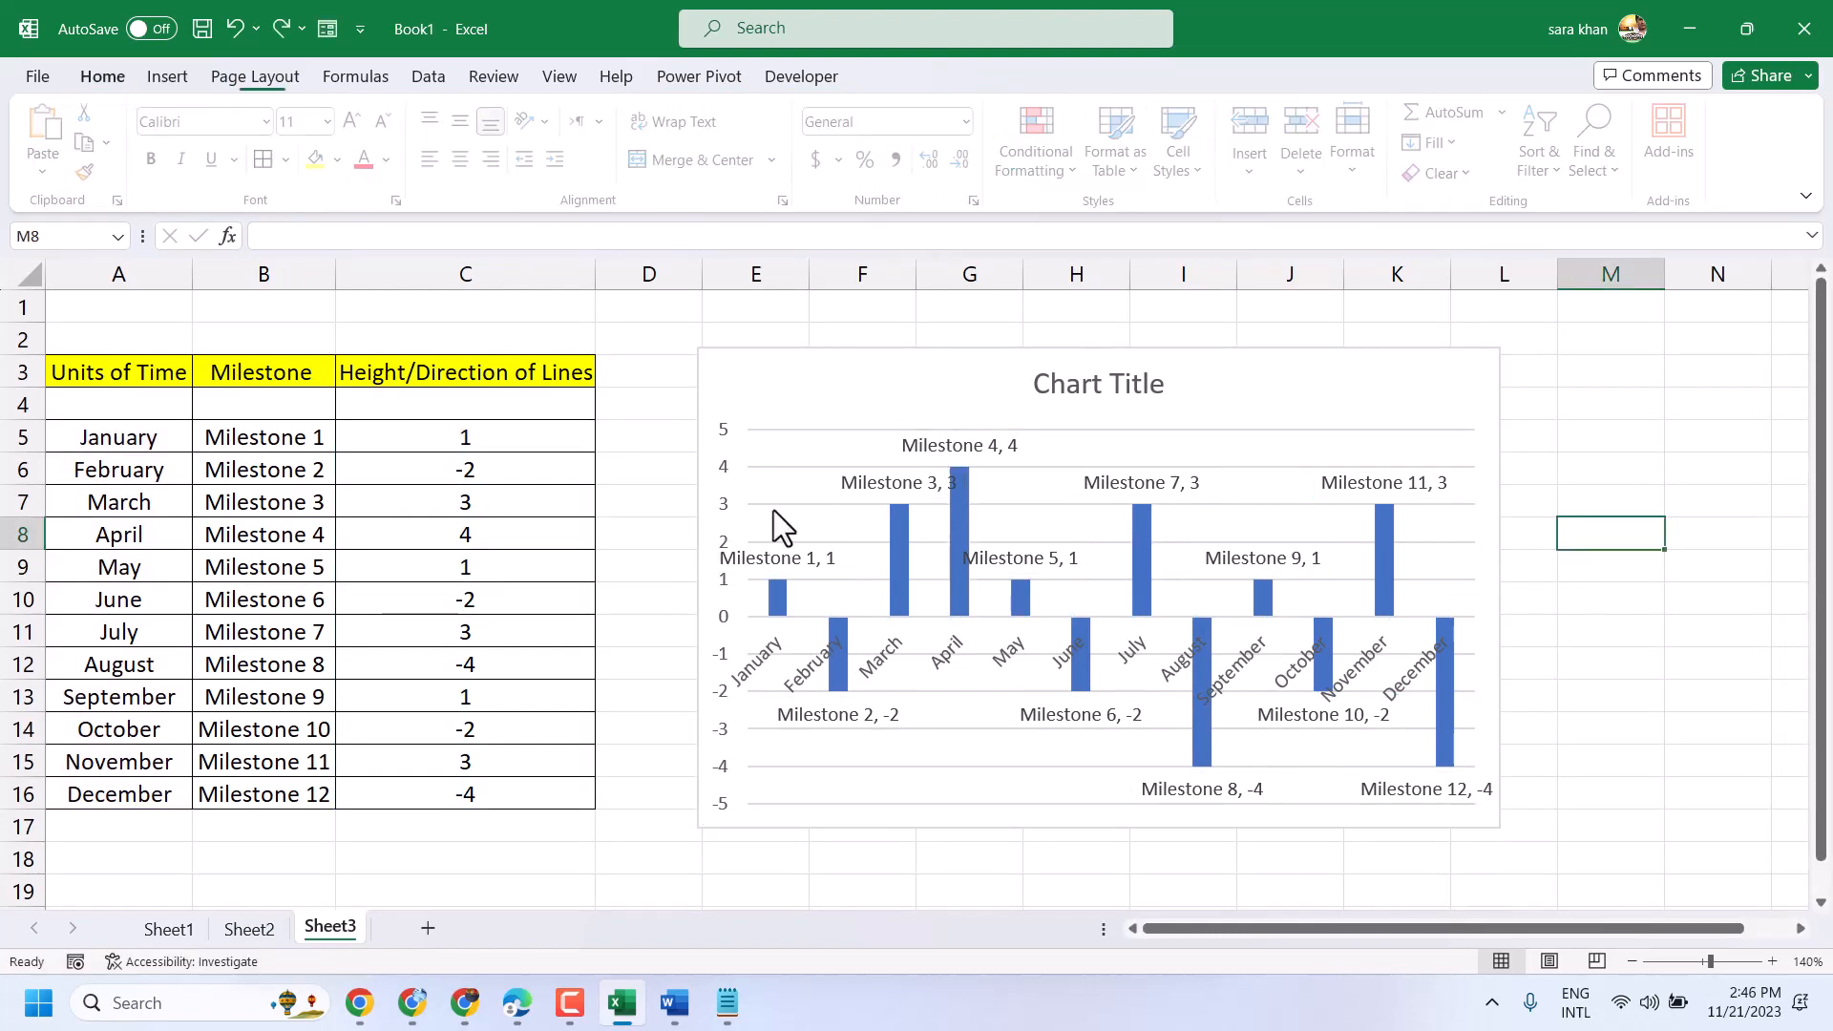
{"action": "left_click", "coordinate": [958, 515]}
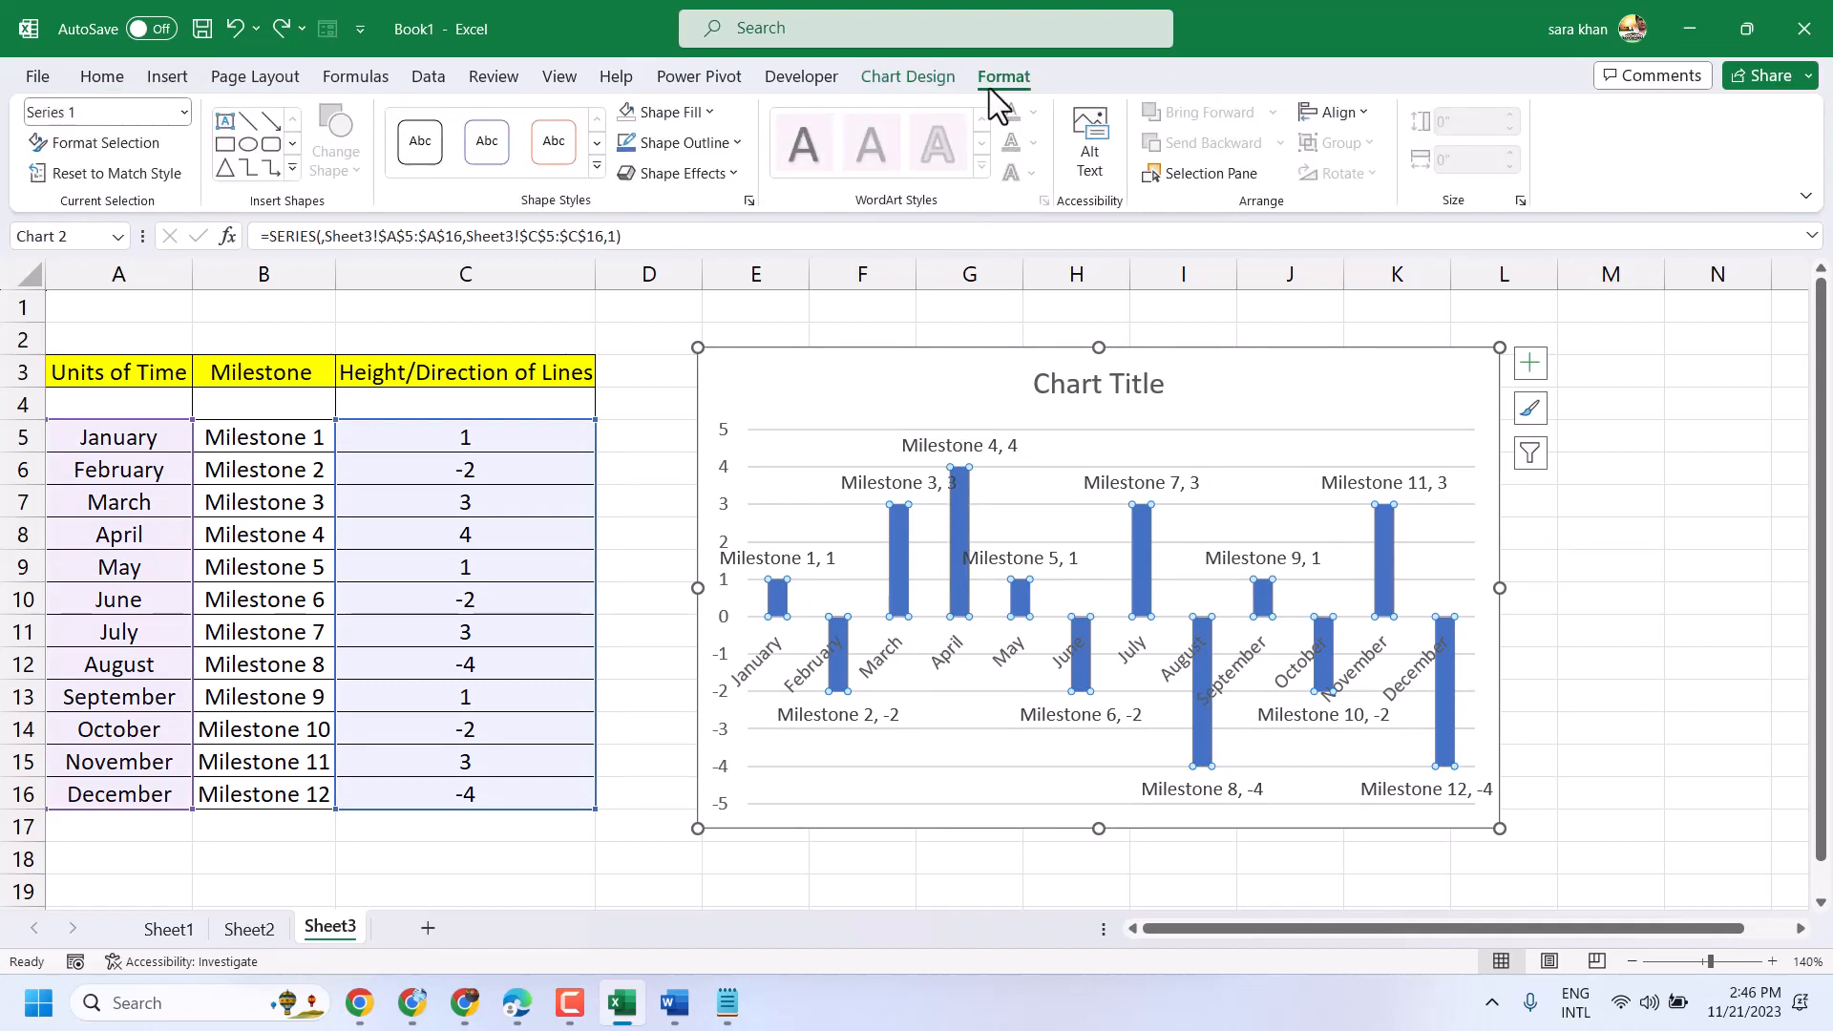
{"action": "left_click", "coordinate": [708, 112]}
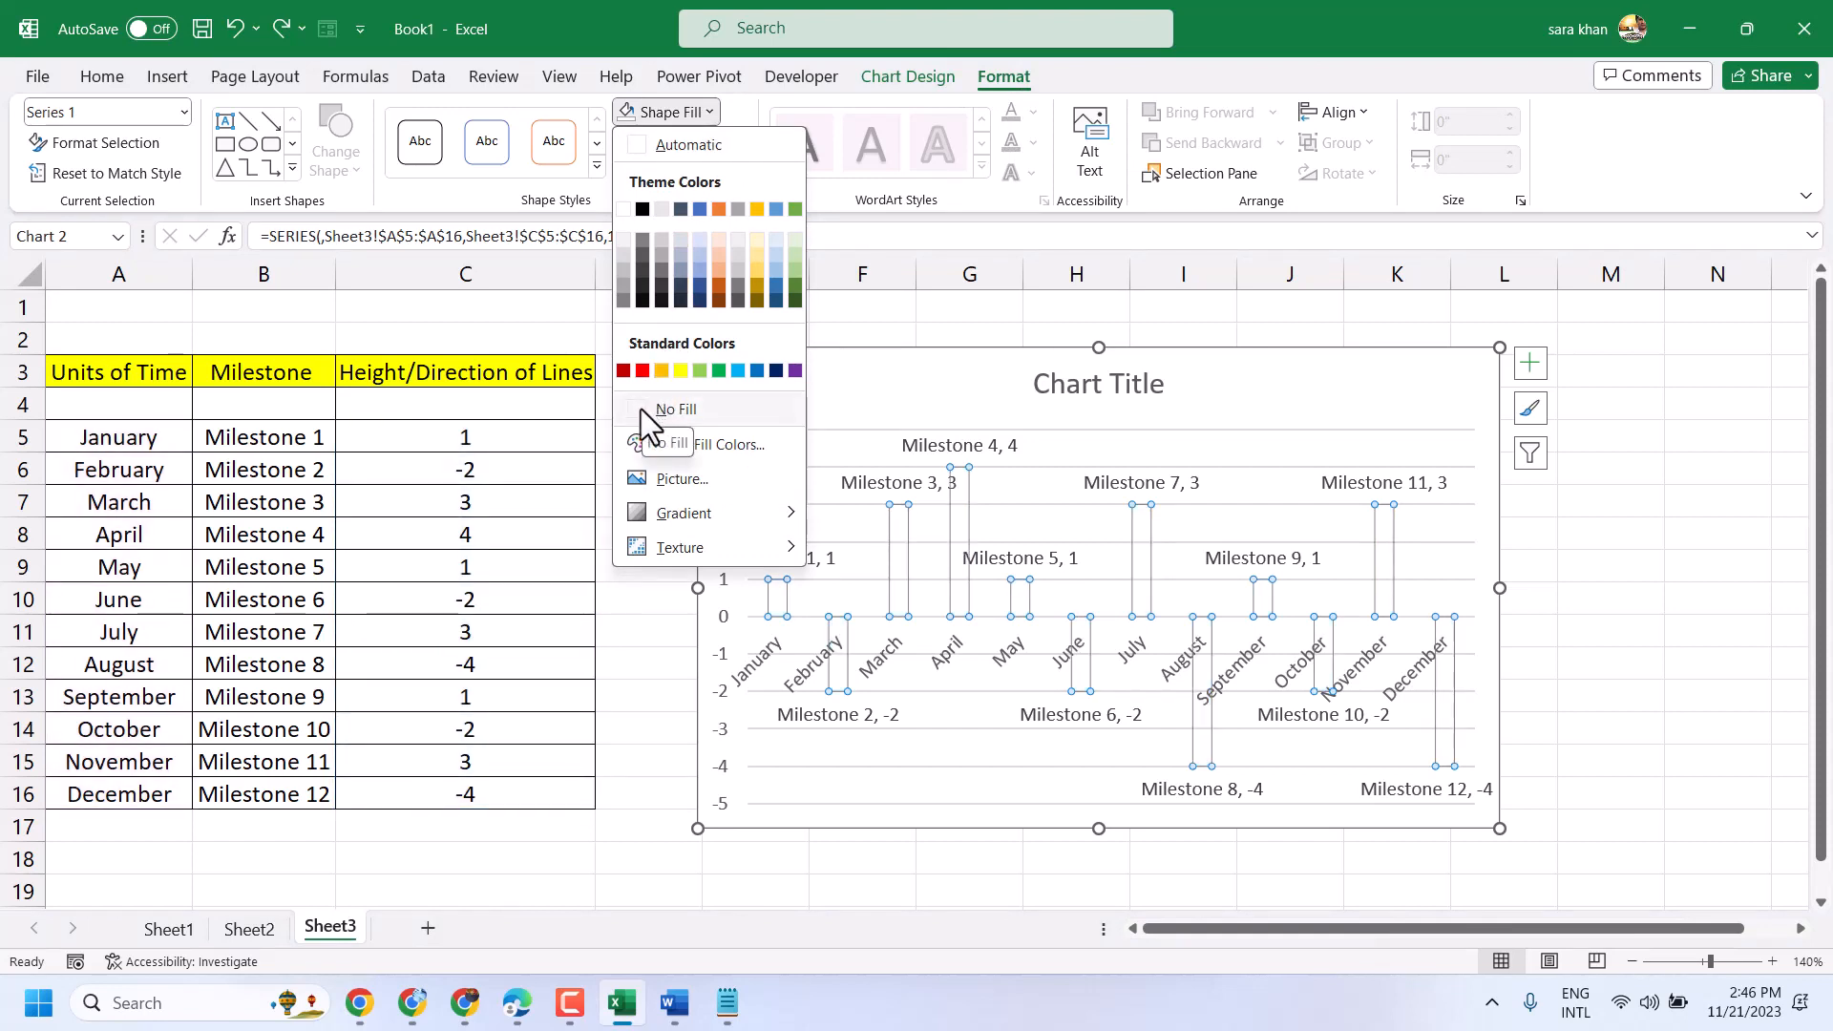
{"action": "left_click", "coordinate": [639, 408]}
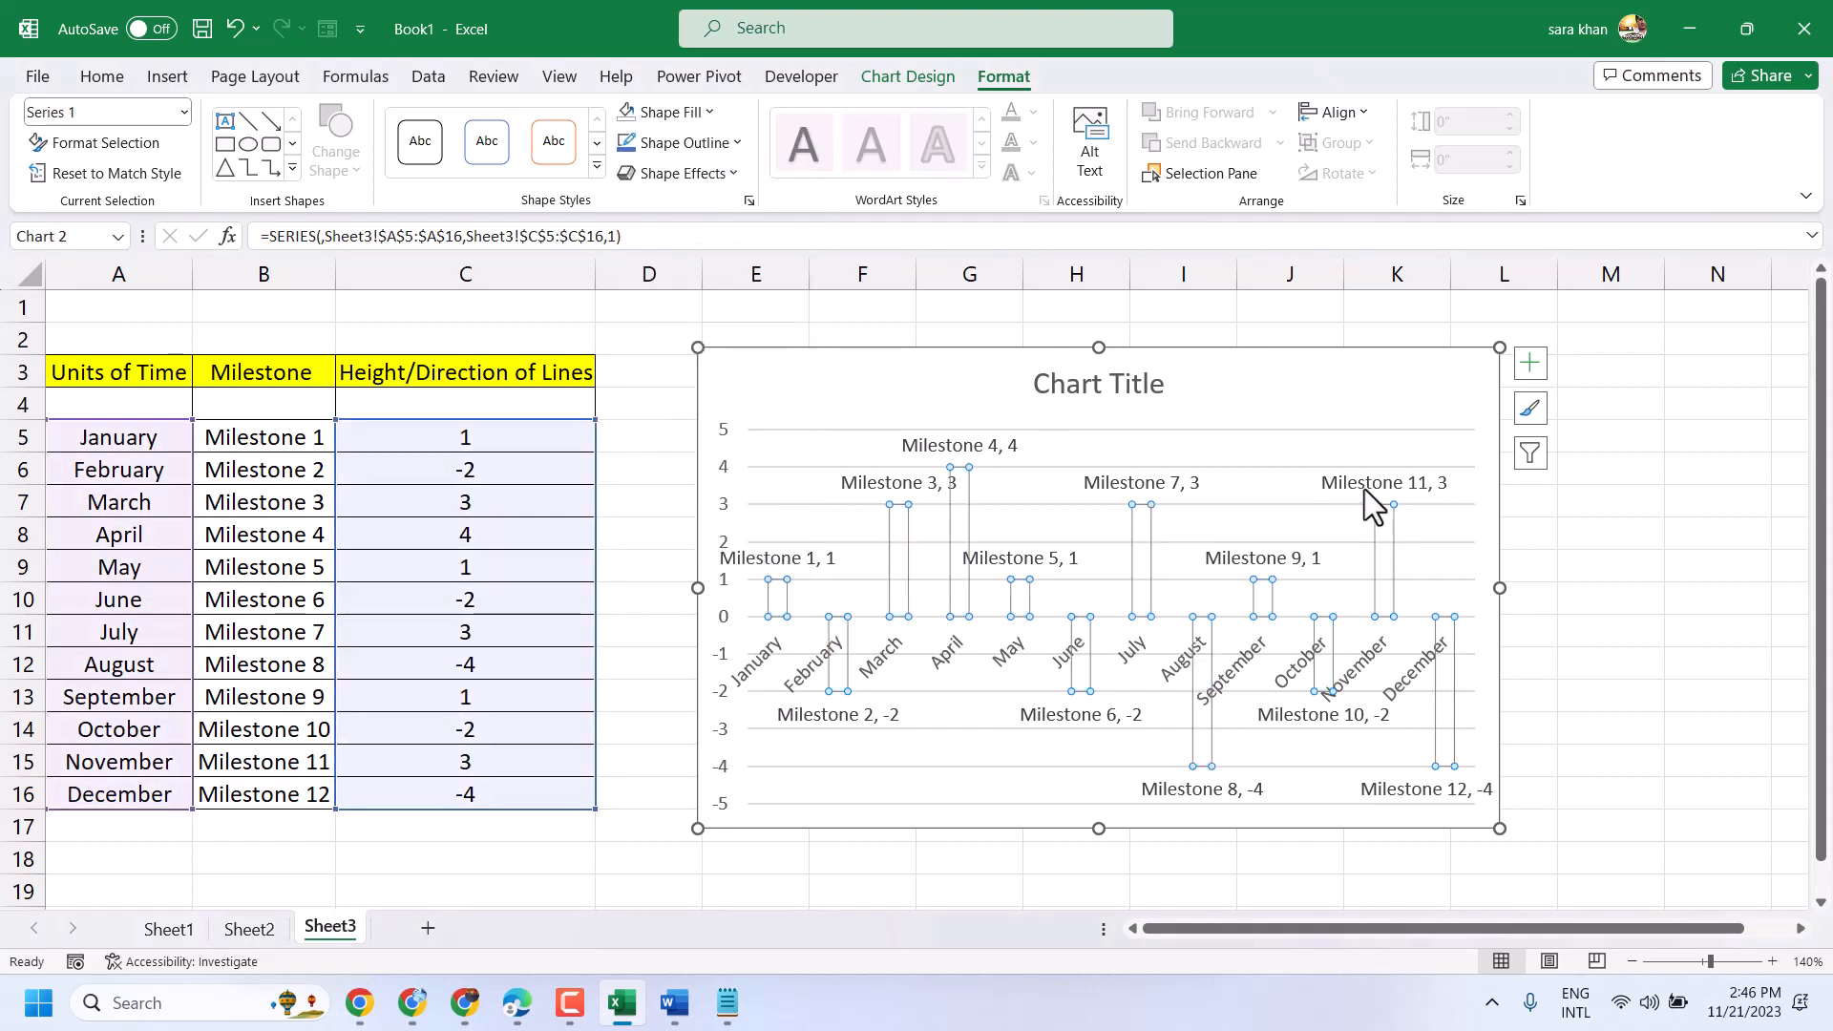
{"action": "left_click", "coordinate": [1575, 540]}
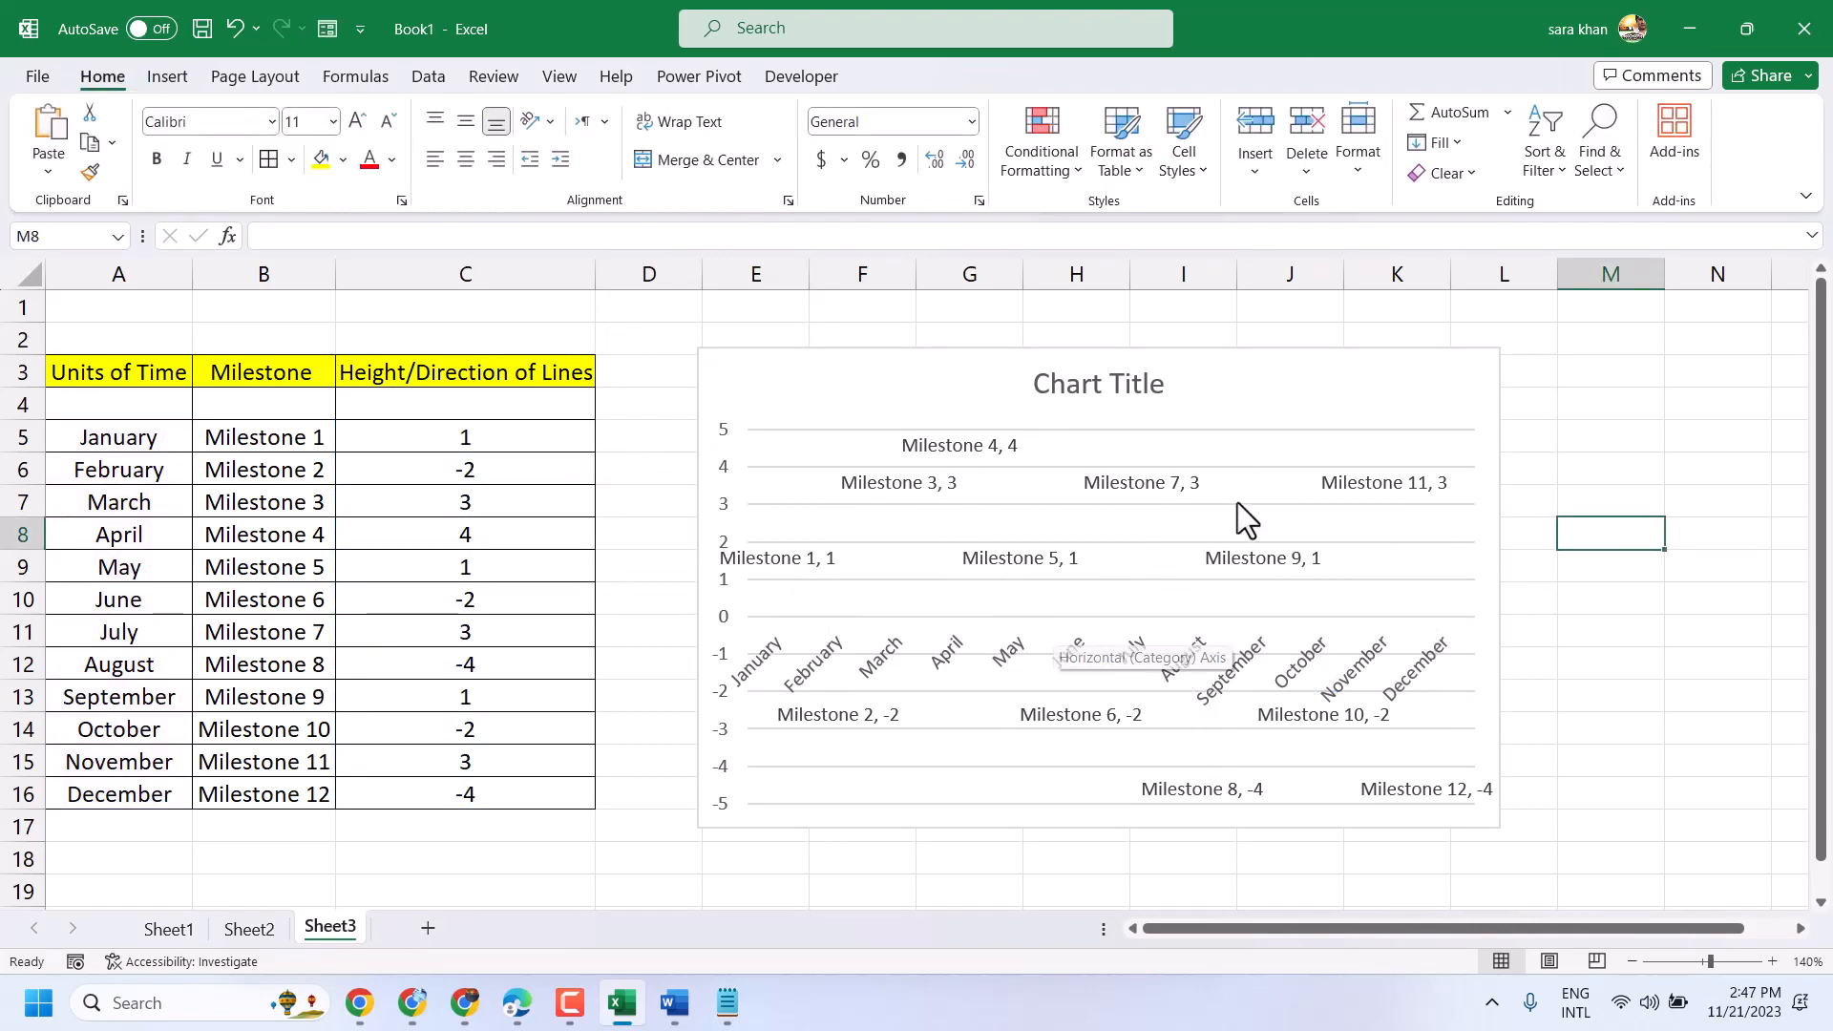
Step: Add vertical error bars in the Minus direction with a percentage error amount that makes each line reach the horizontal axis
{"action": "left_click", "coordinate": [1289, 390]}
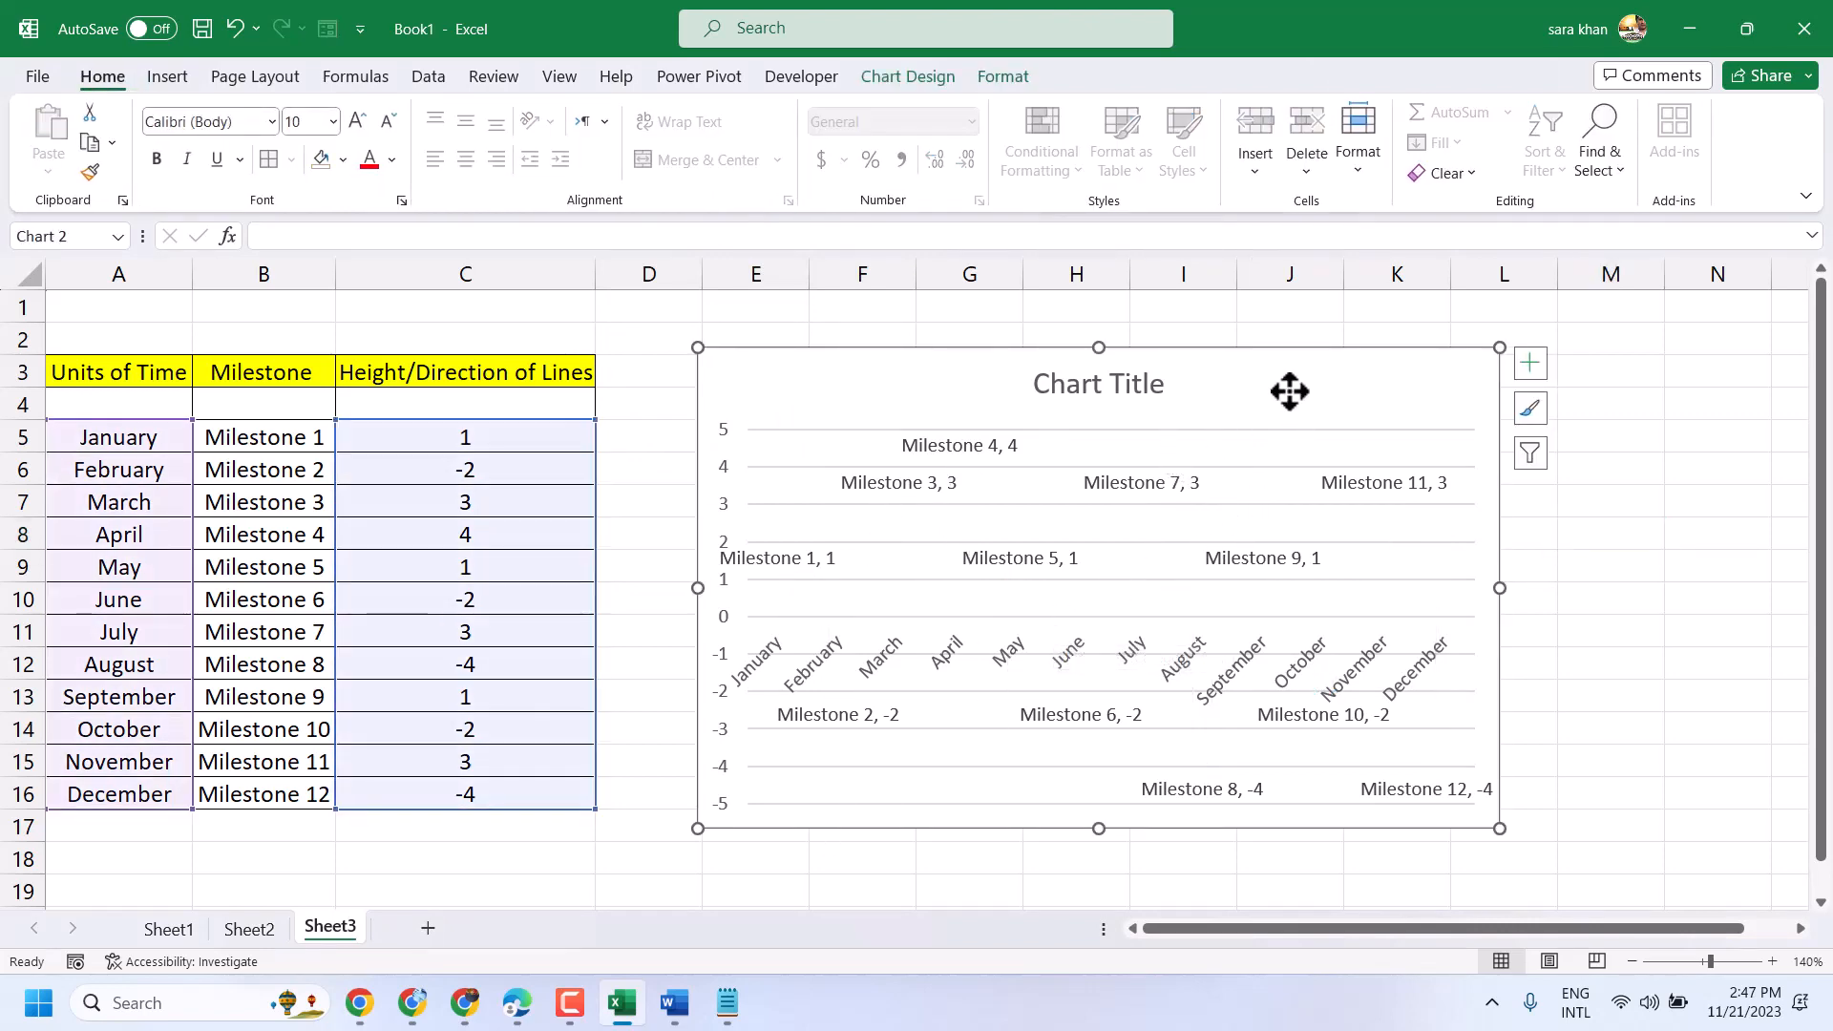
{"action": "left_click", "coordinate": [1529, 363]}
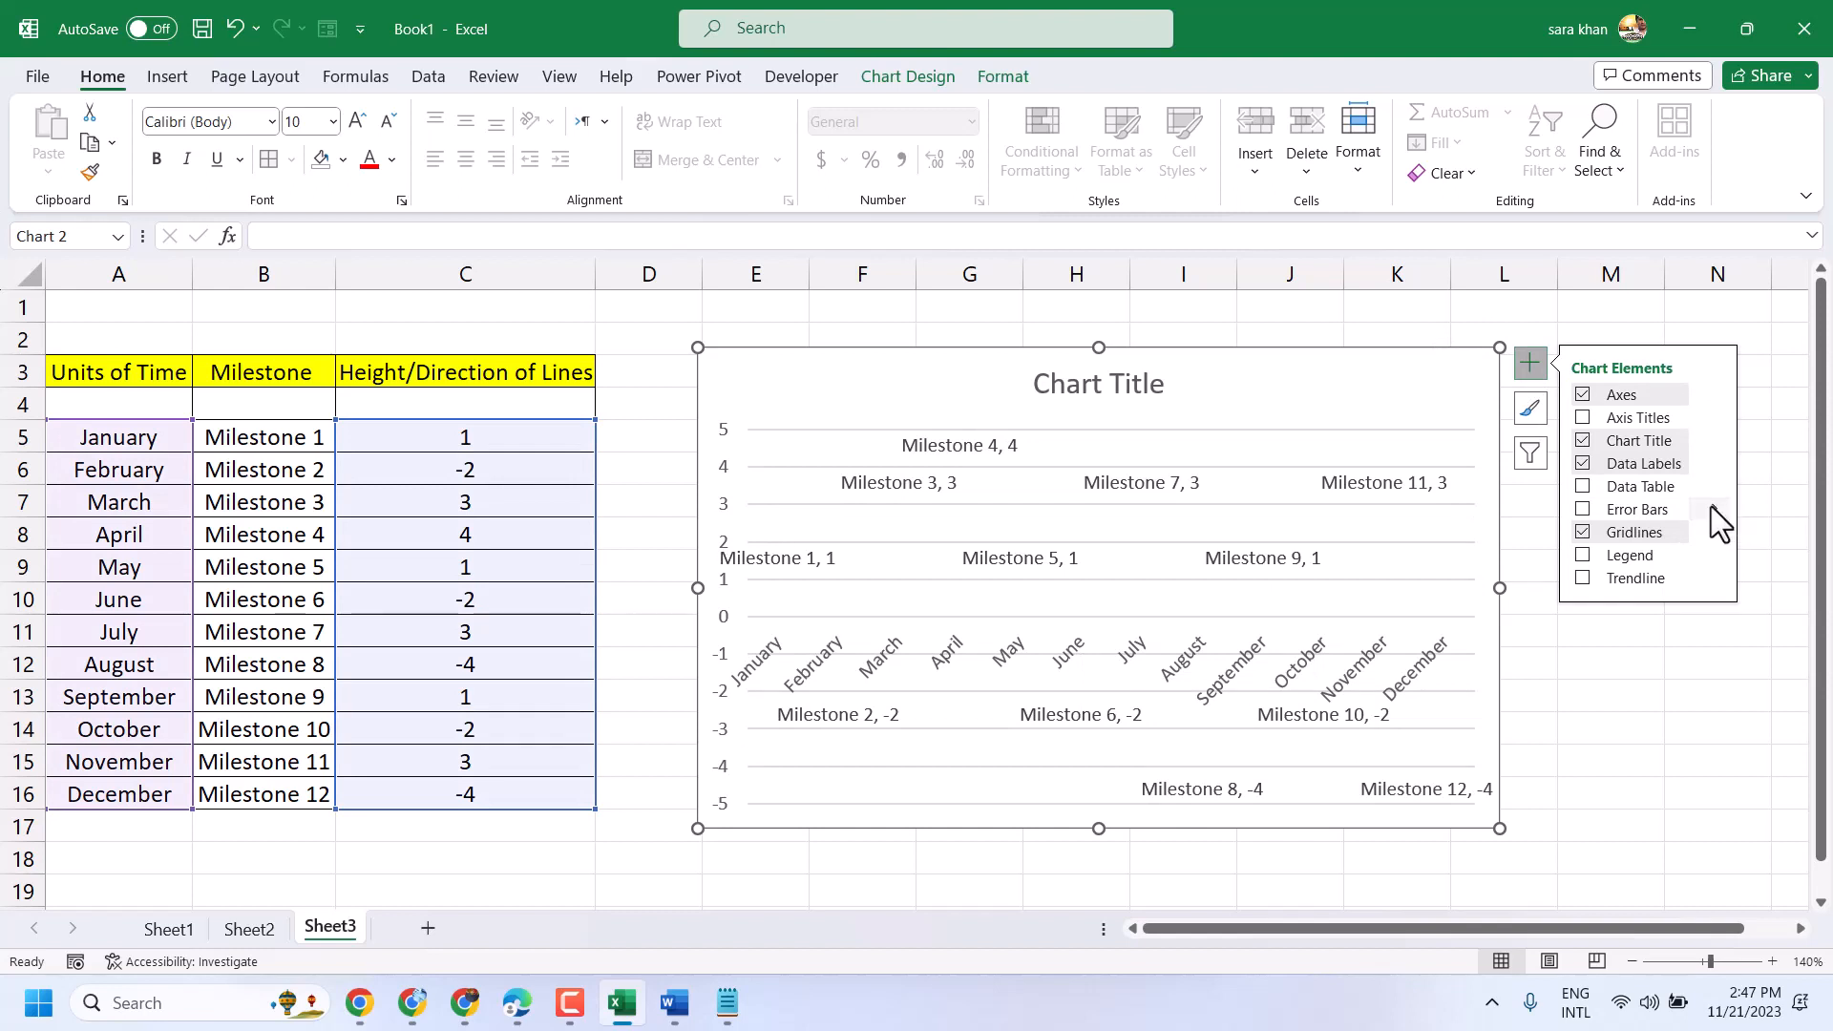
{"action": "mouse_move", "coordinate": [1711, 515]}
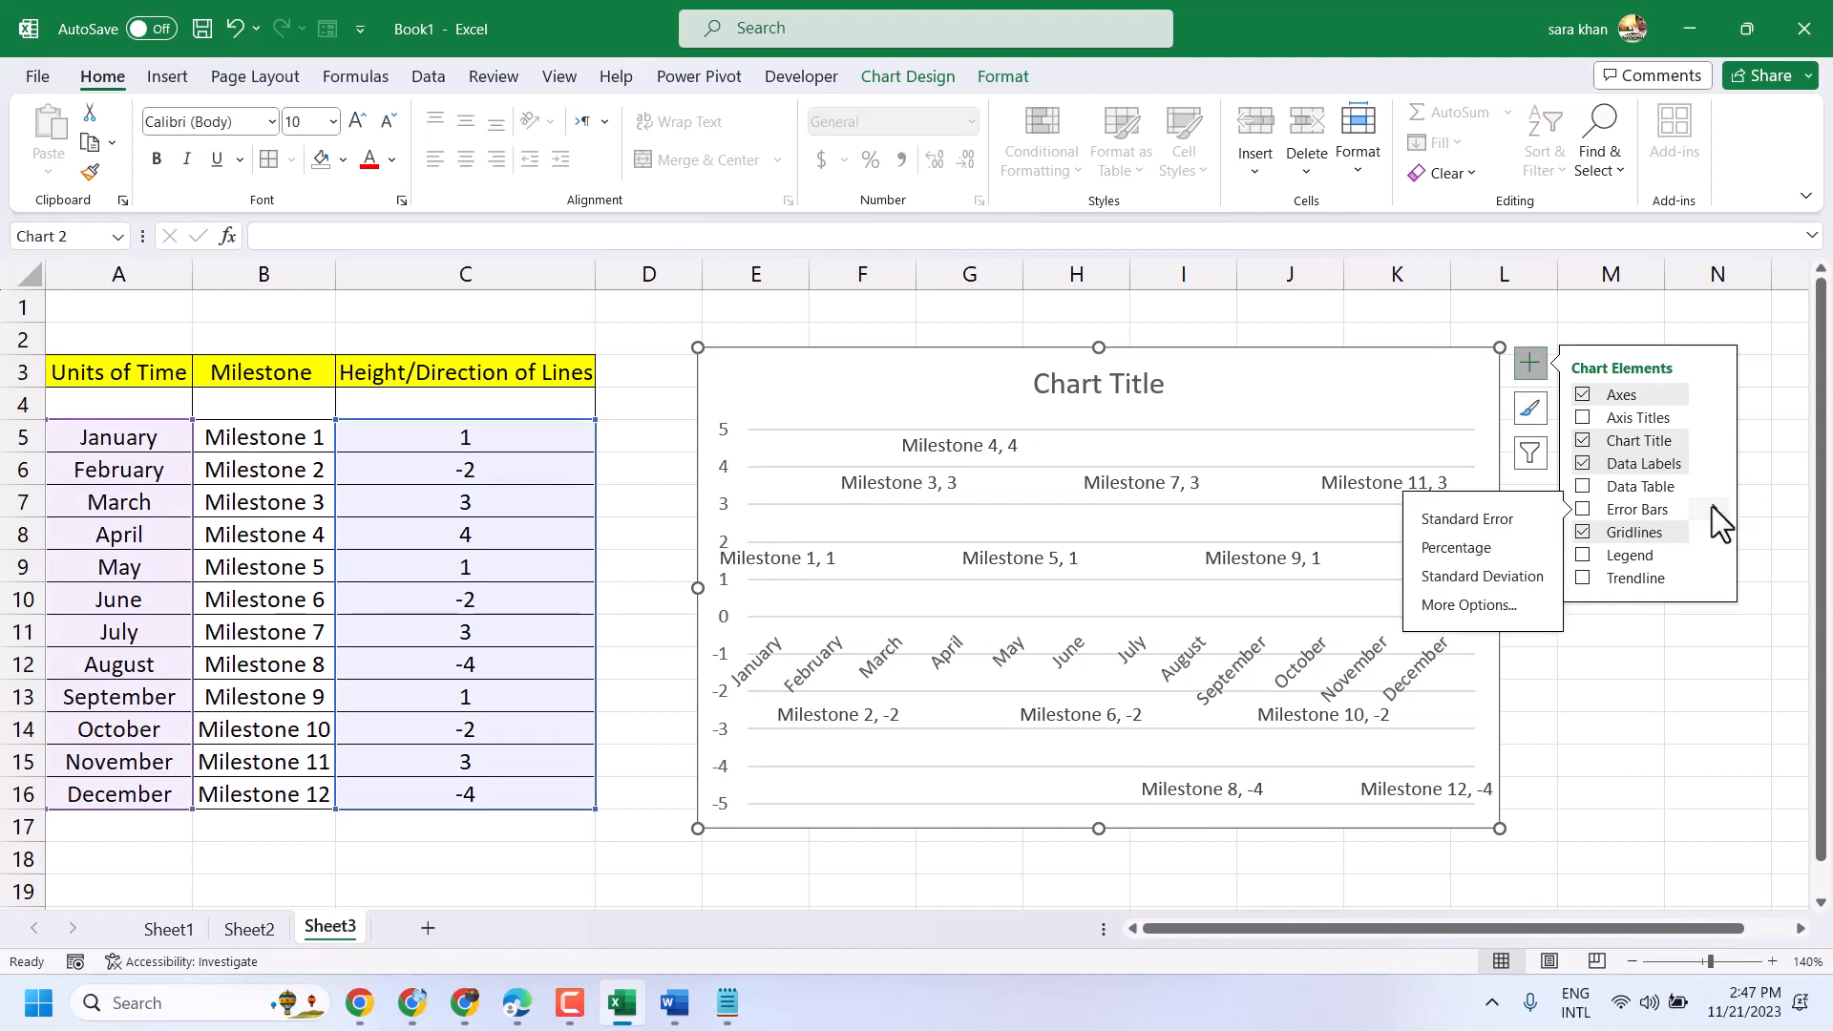
{"action": "left_click", "coordinate": [1470, 605]}
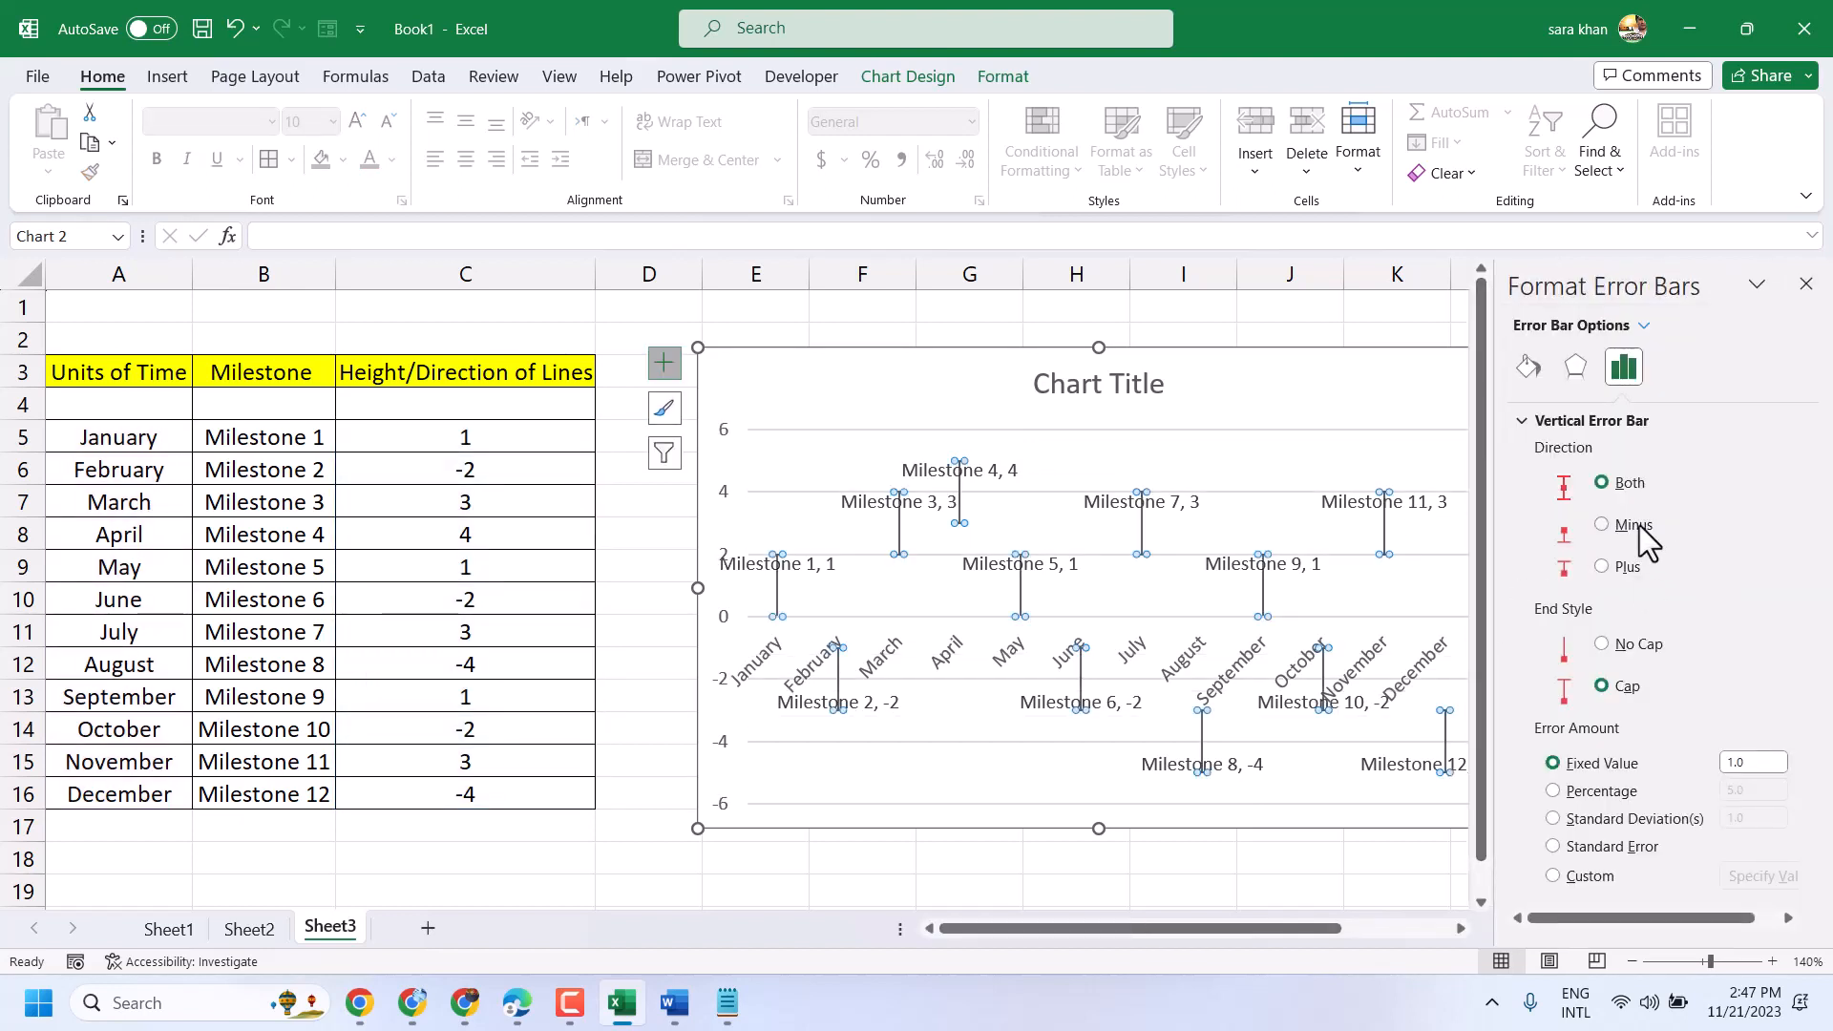
{"action": "left_click", "coordinate": [1602, 525]}
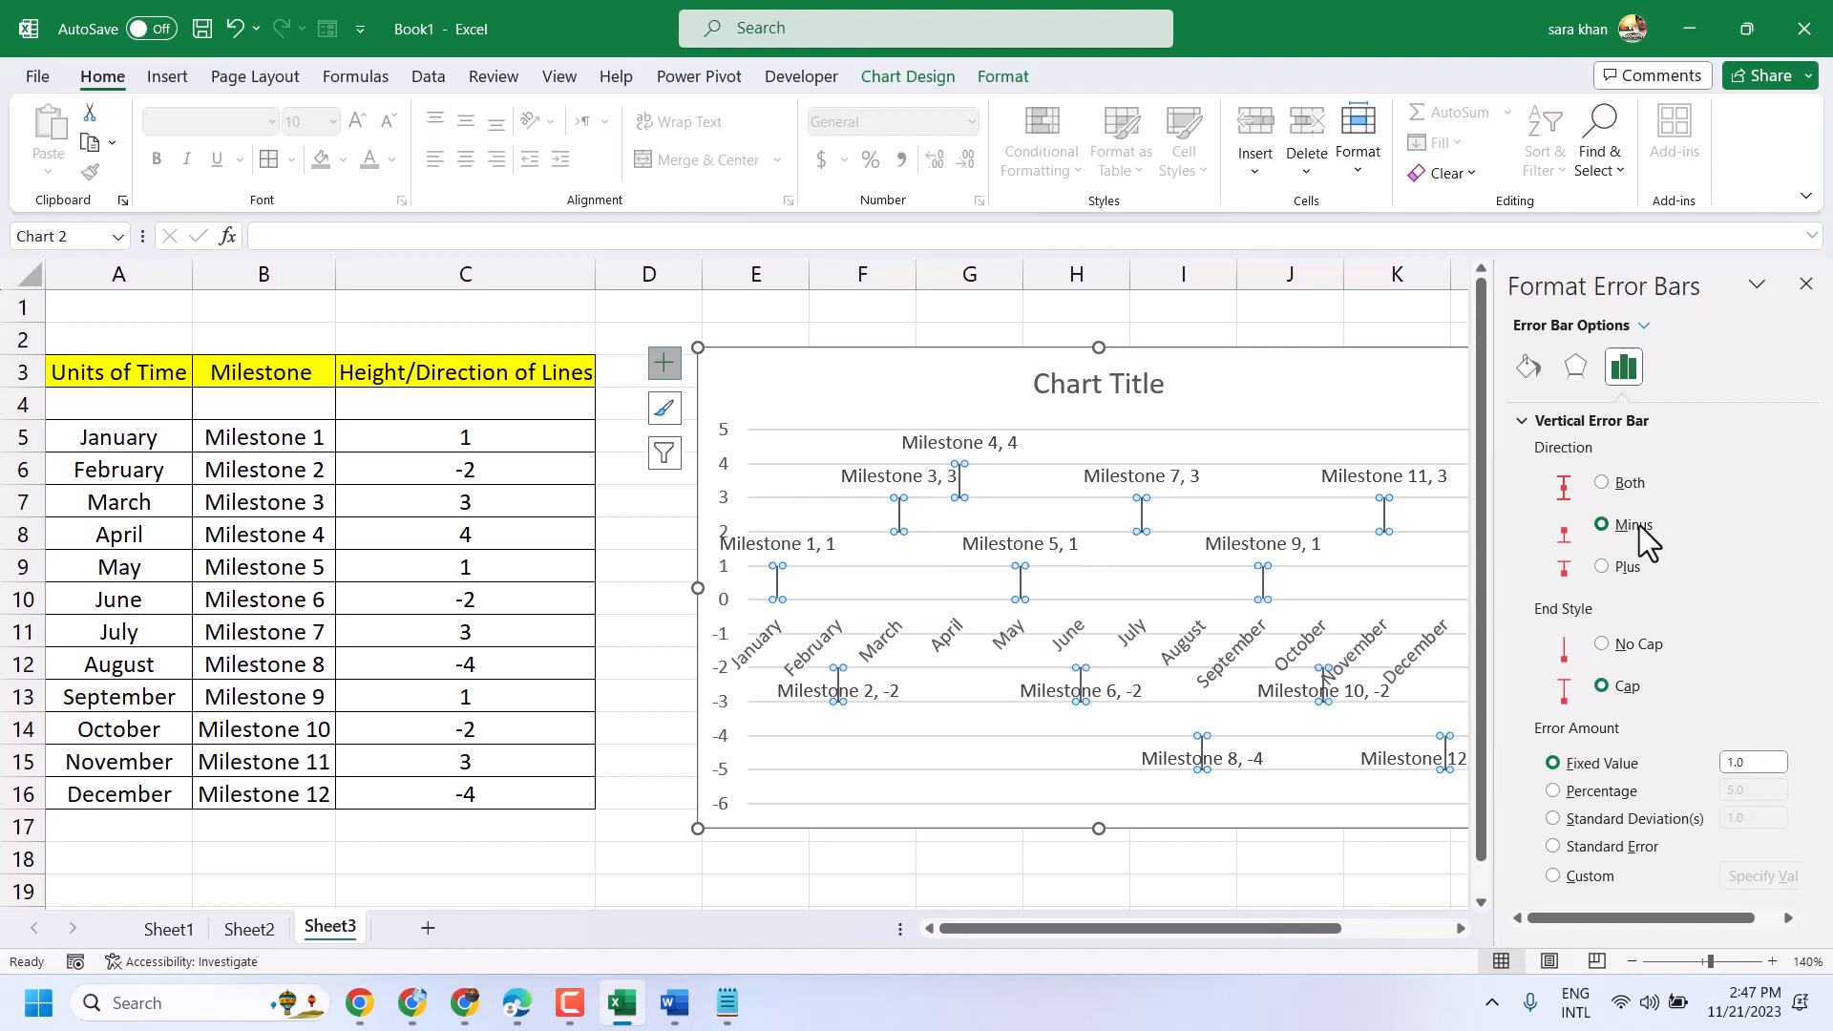
{"action": "left_click", "coordinate": [1606, 791]}
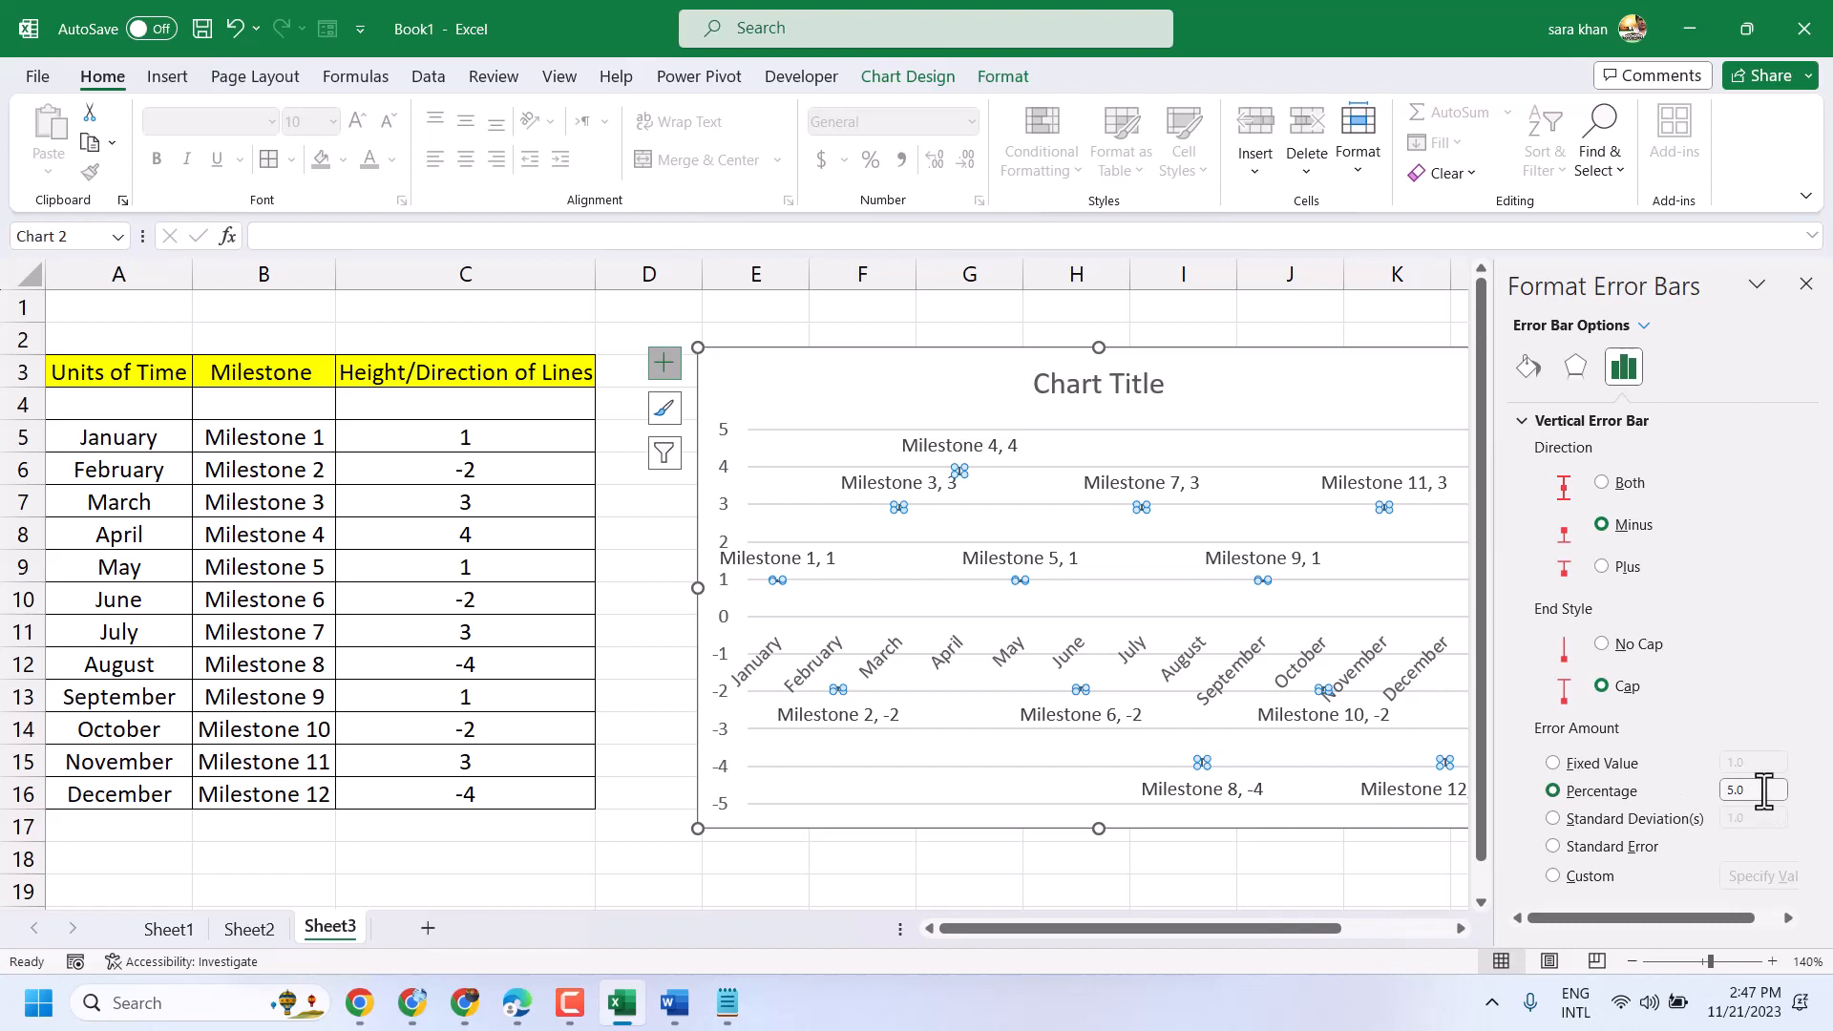
{"action": "left_click_drag", "start_coordinate": [1760, 790], "coordinate": [1714, 797]}
{"action": "left_click", "coordinate": [1194, 322]}
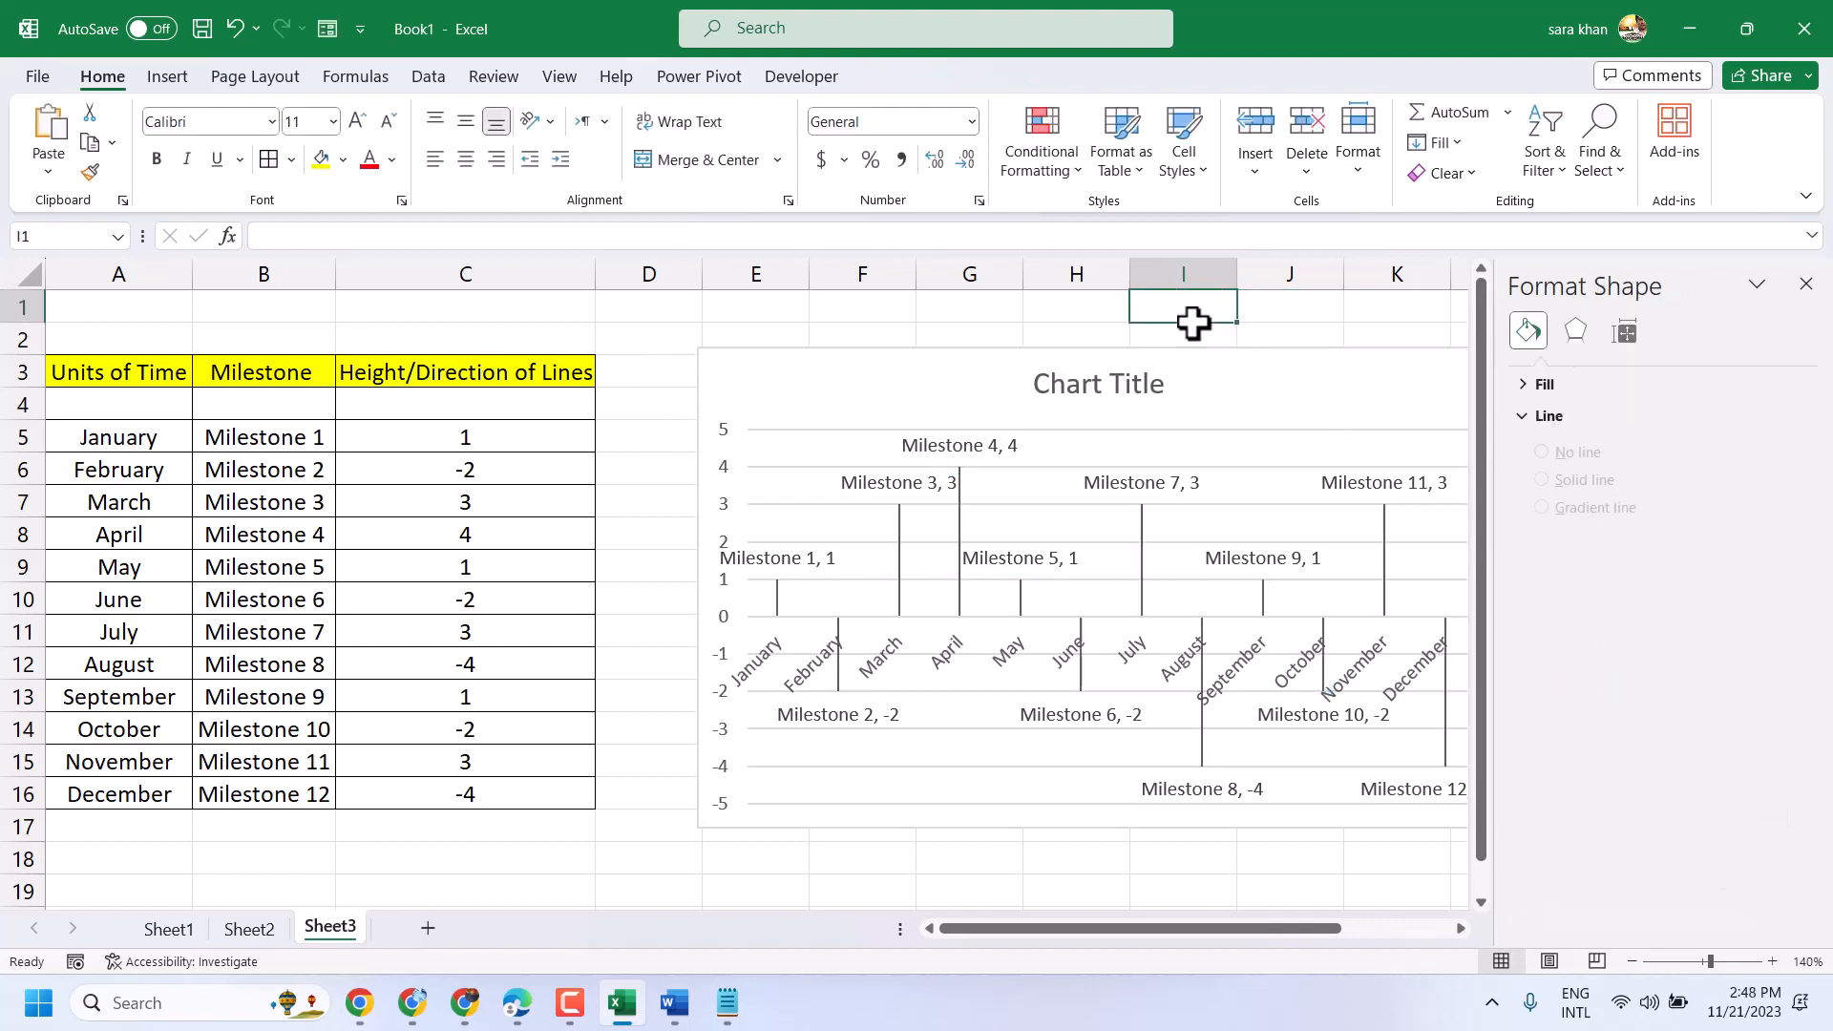
{"action": "left_click", "coordinate": [1807, 284]}
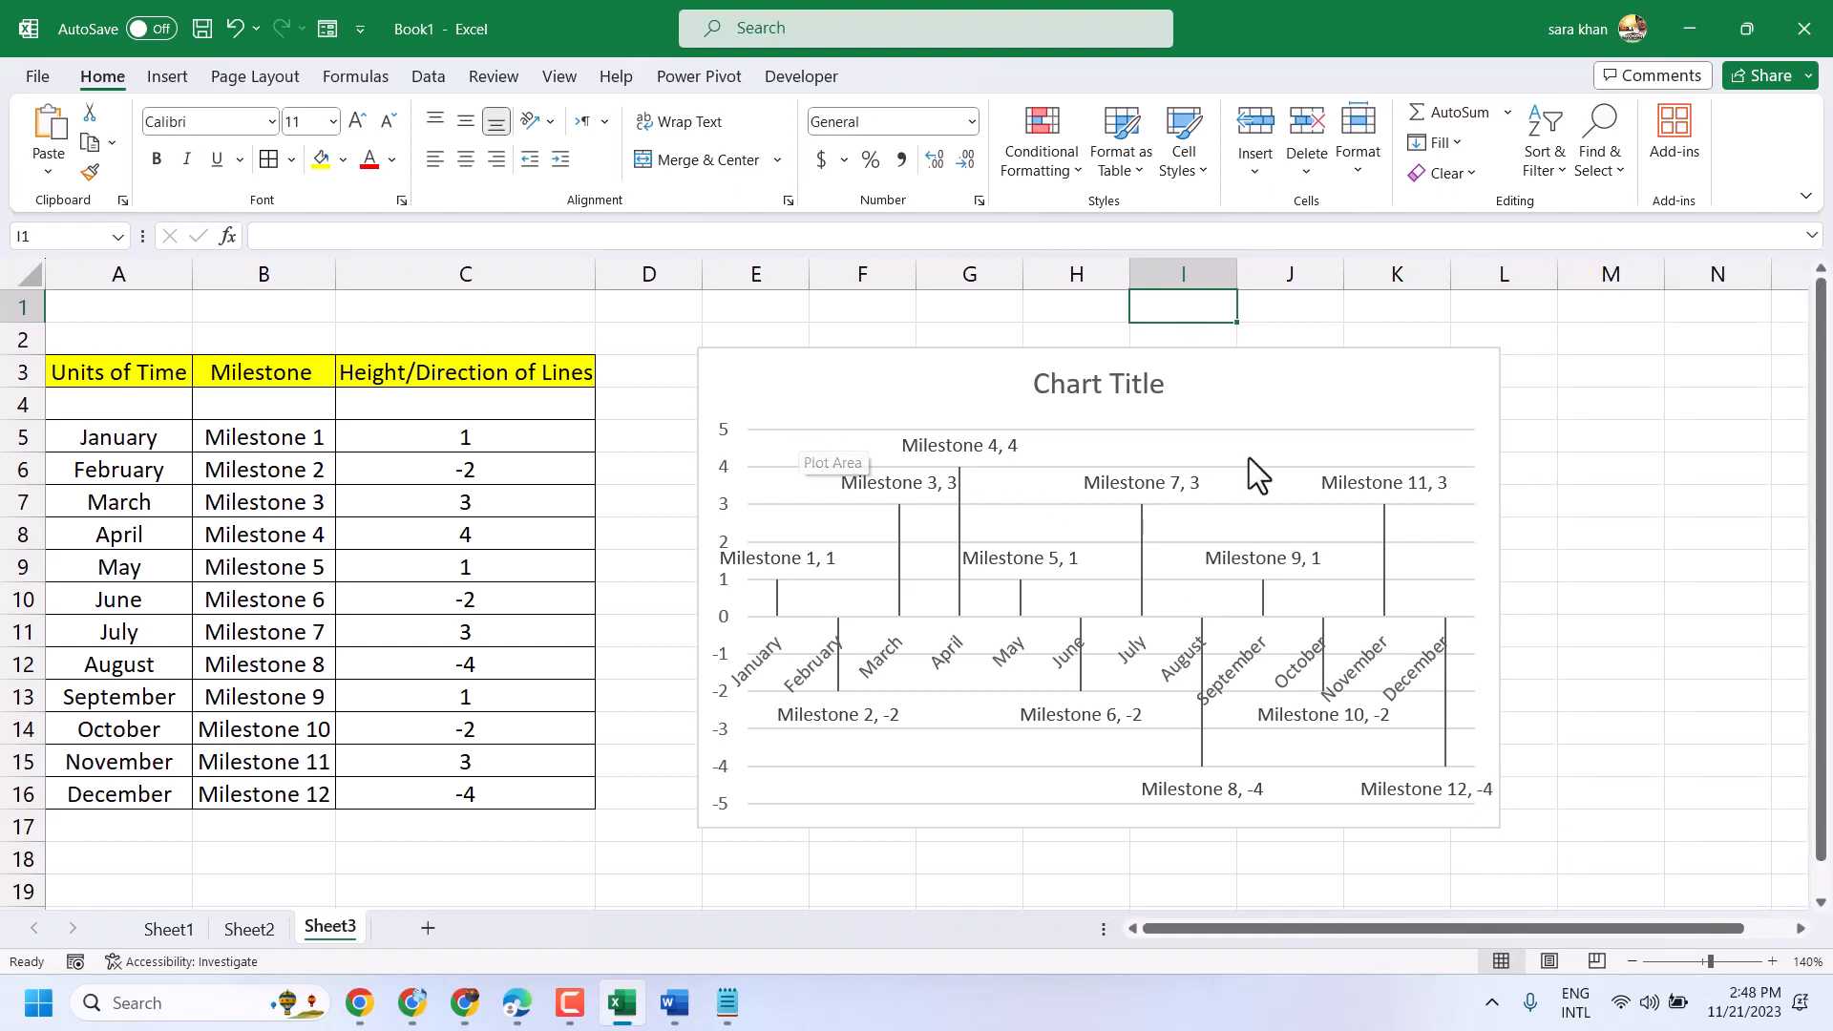
{"action": "left_click", "coordinate": [836, 422]}
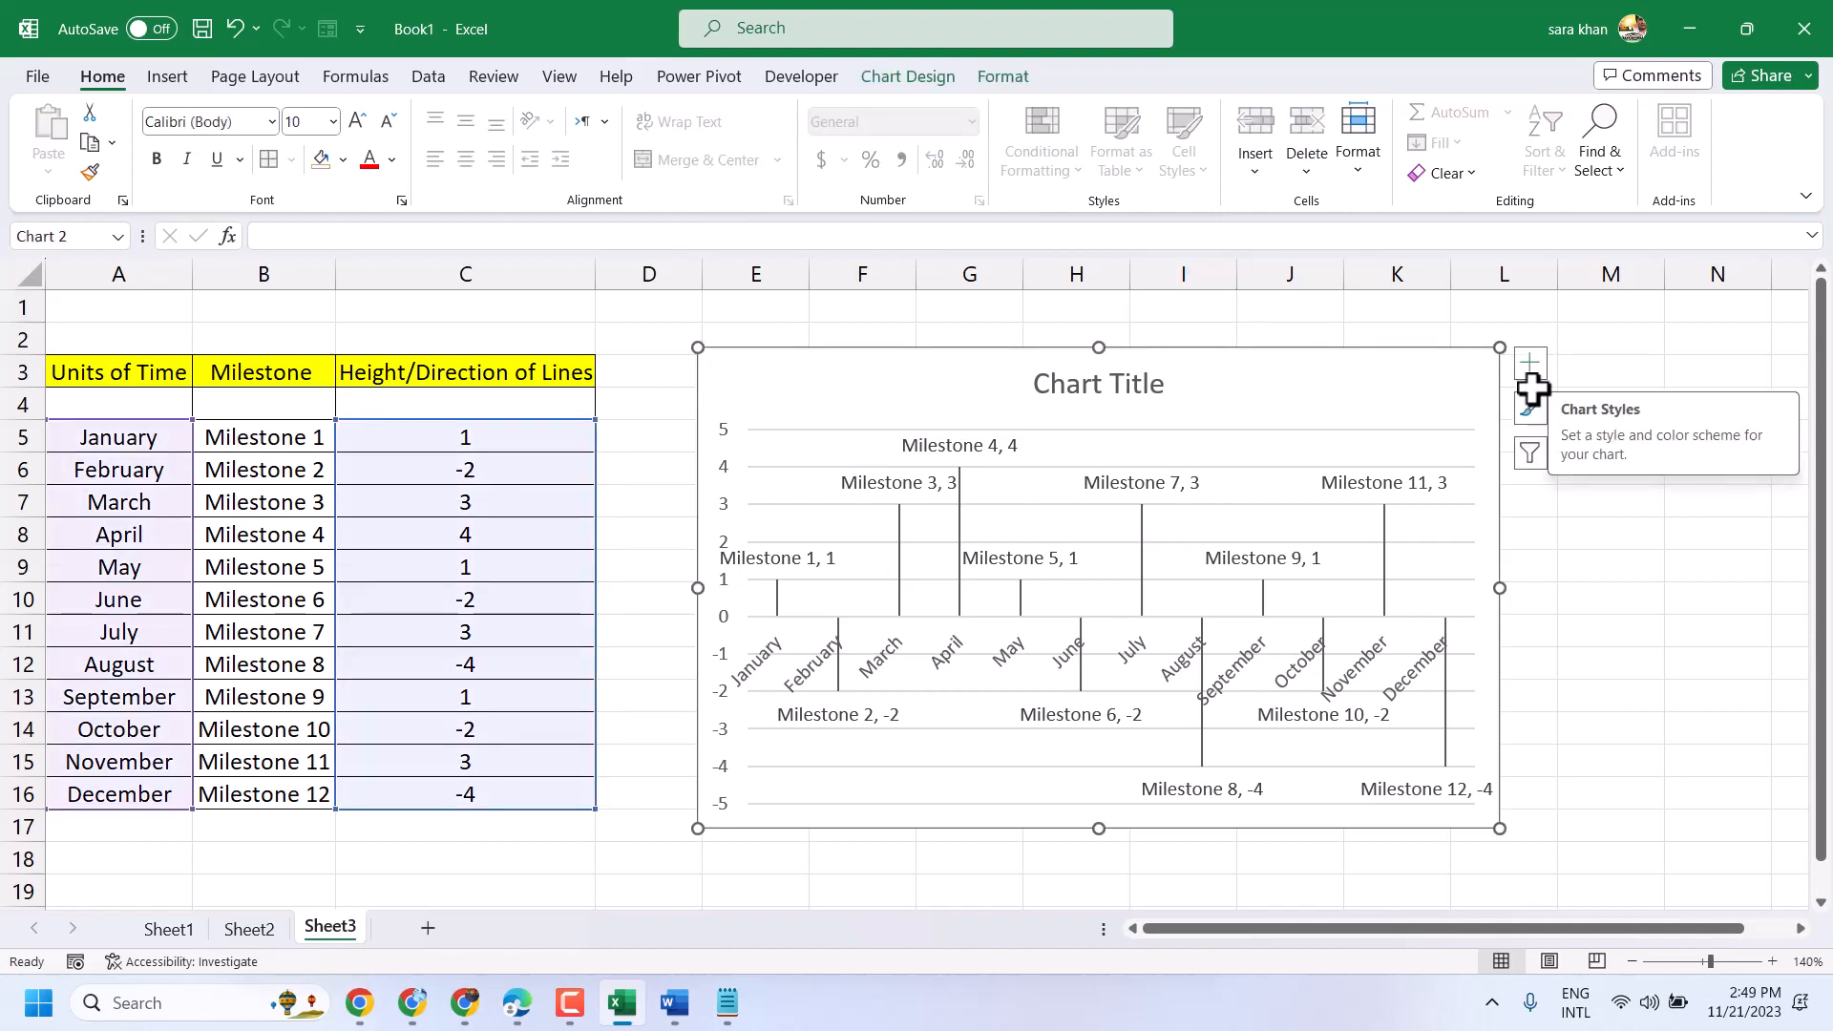
{"action": "left_click", "coordinate": [1527, 454]}
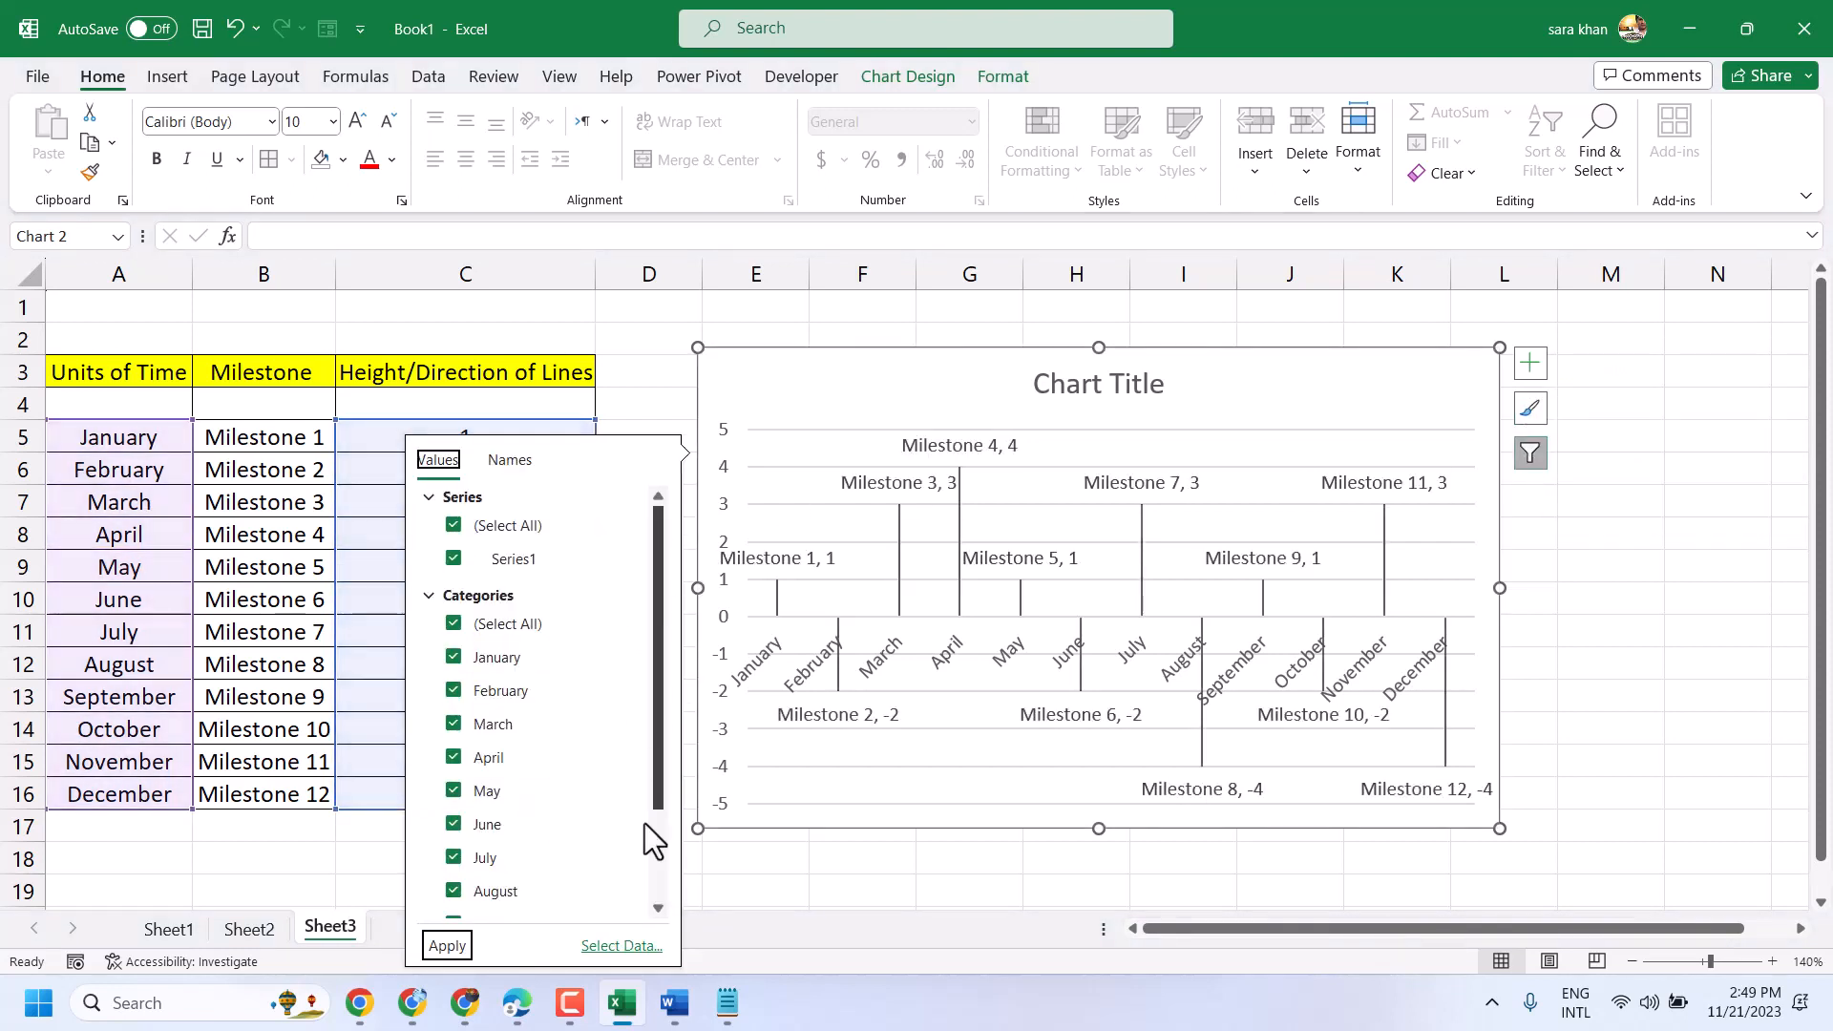
{"action": "left_click", "coordinate": [1610, 730]}
{"action": "left_click", "coordinate": [1350, 584]}
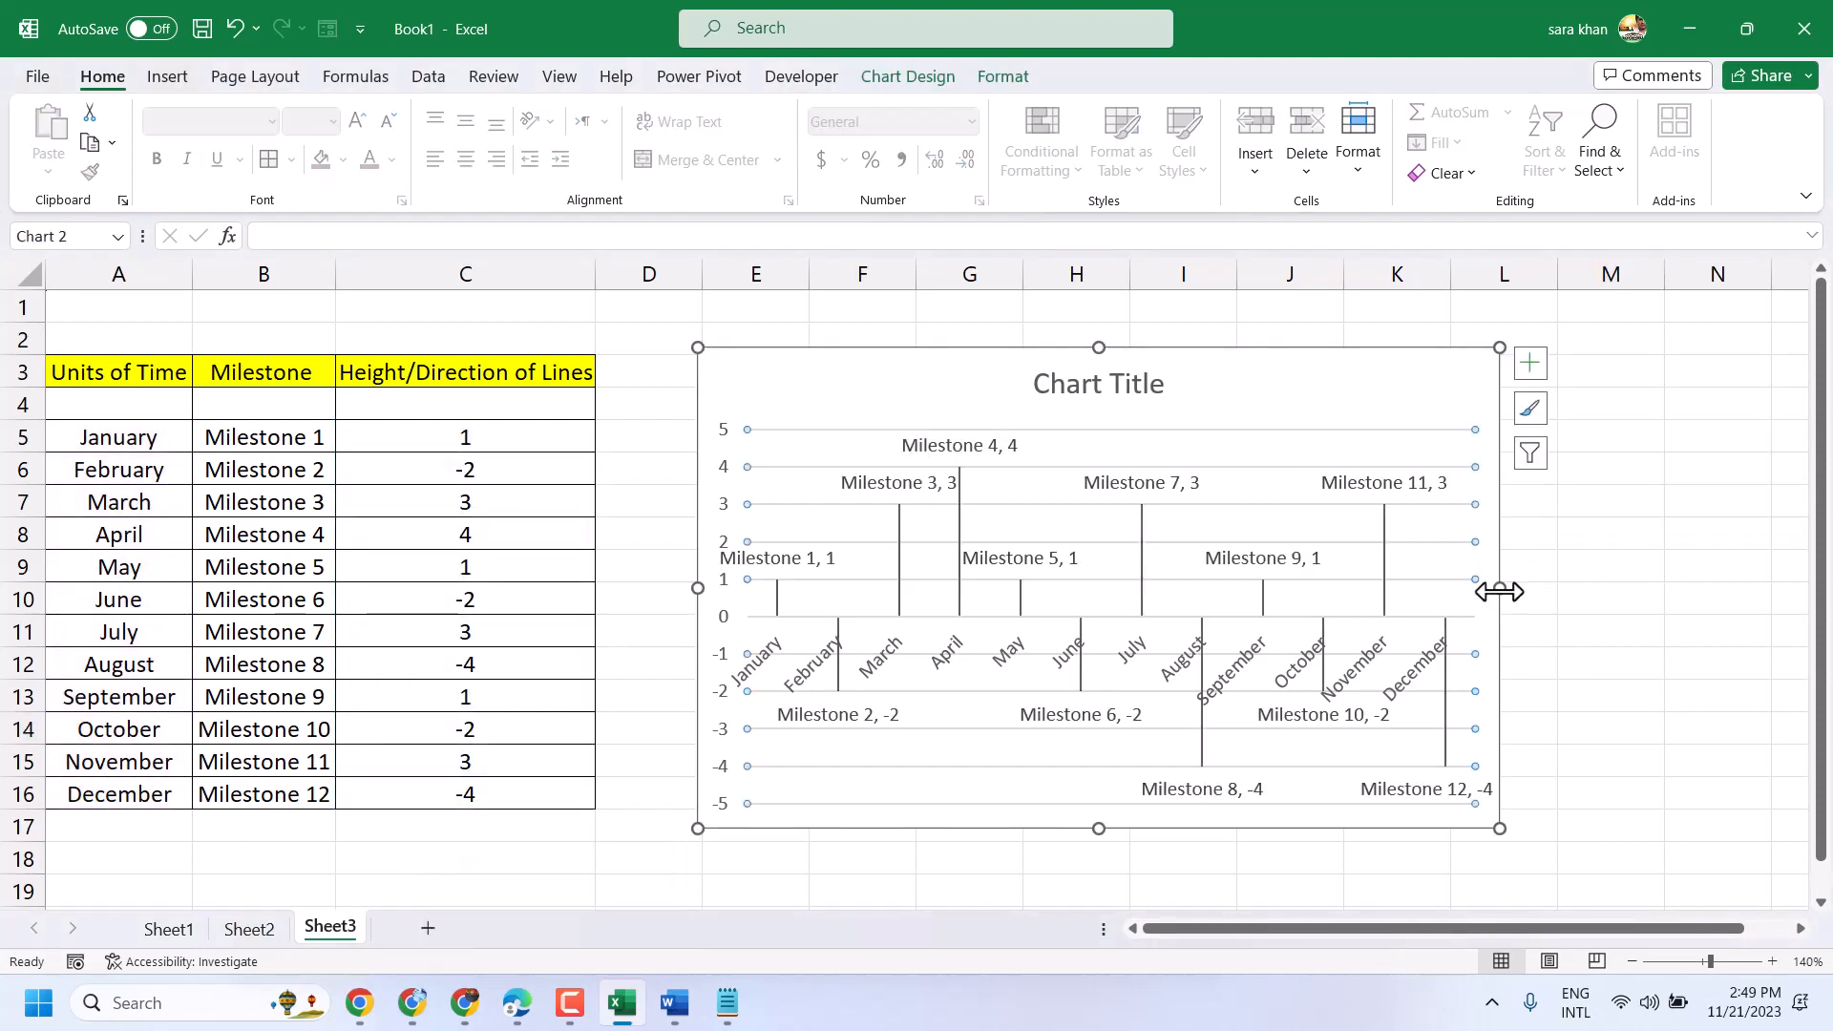
Step: Widen the chart rightward to about column O to spread out the months and milestone labels
{"action": "left_click_drag", "start_coordinate": [1499, 588], "coordinate": [1821, 592]}
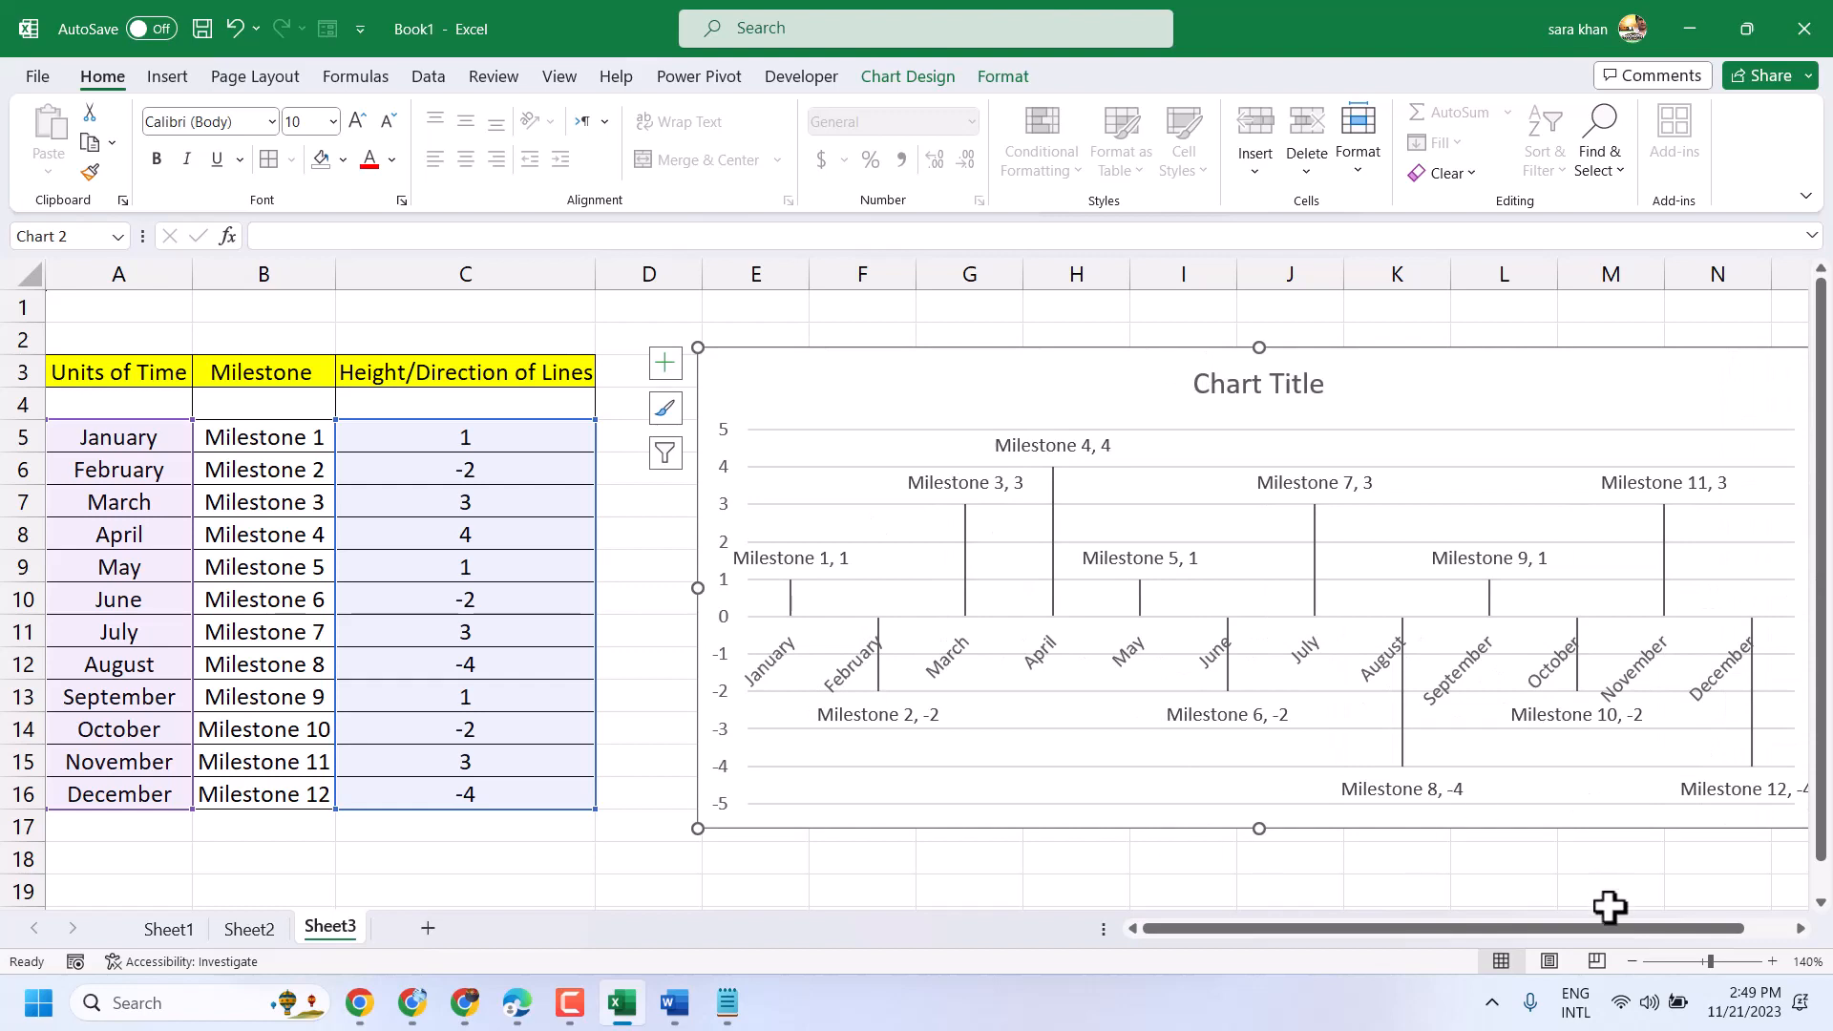
{"action": "left_click", "coordinate": [1634, 963]}
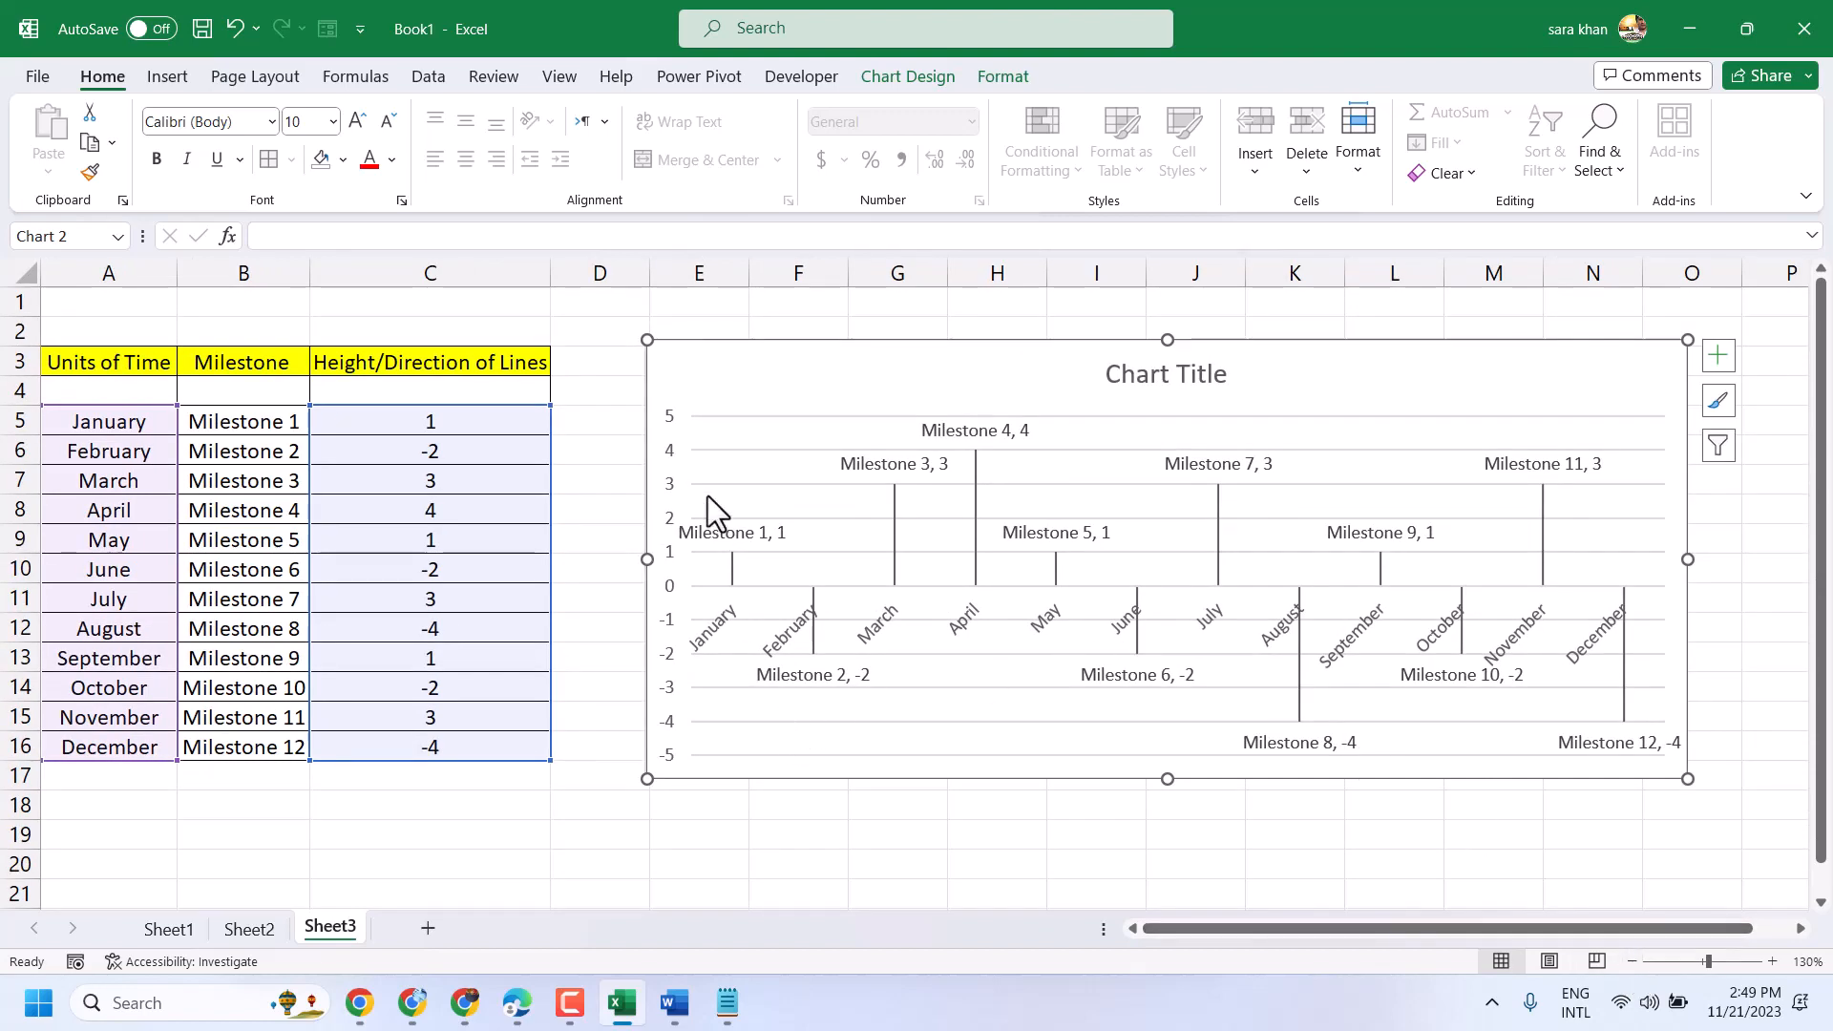
Step: Delete the chart's vertical value axis and shift the chart slightly down toward the data table
{"action": "left_click", "coordinate": [672, 754]}
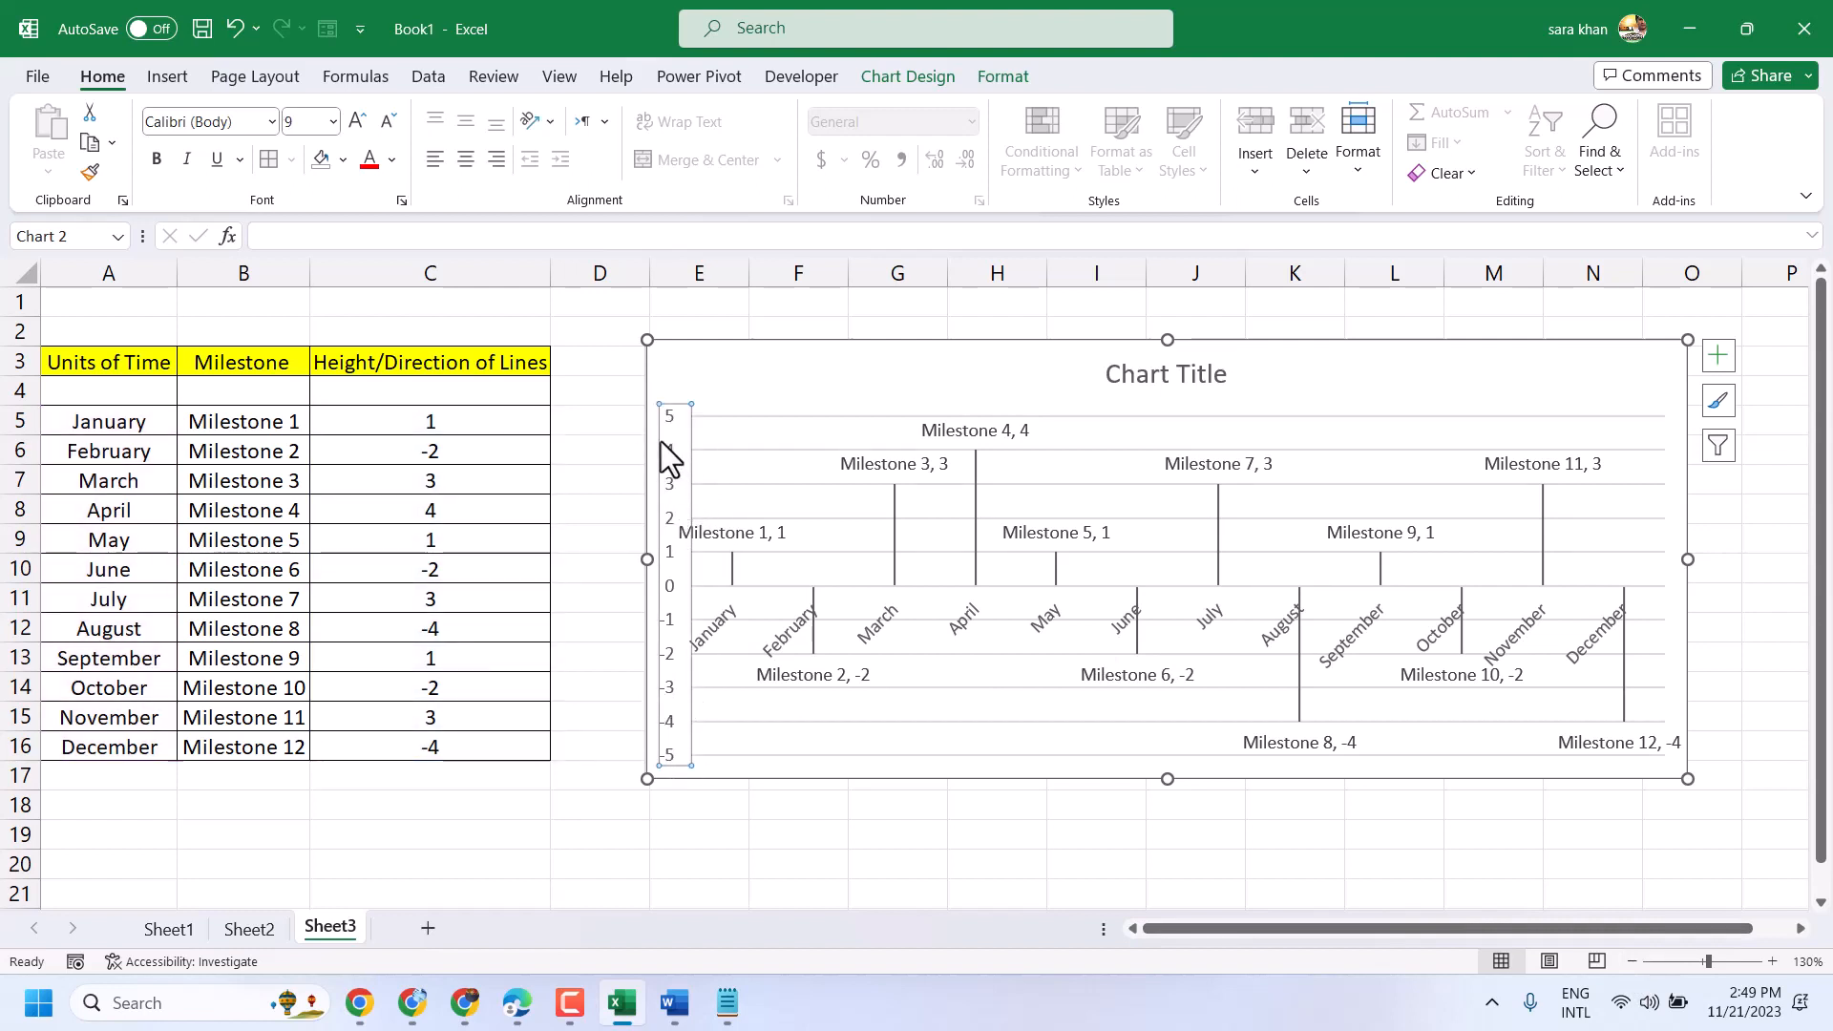
{"action": "key", "text": "Delete"}
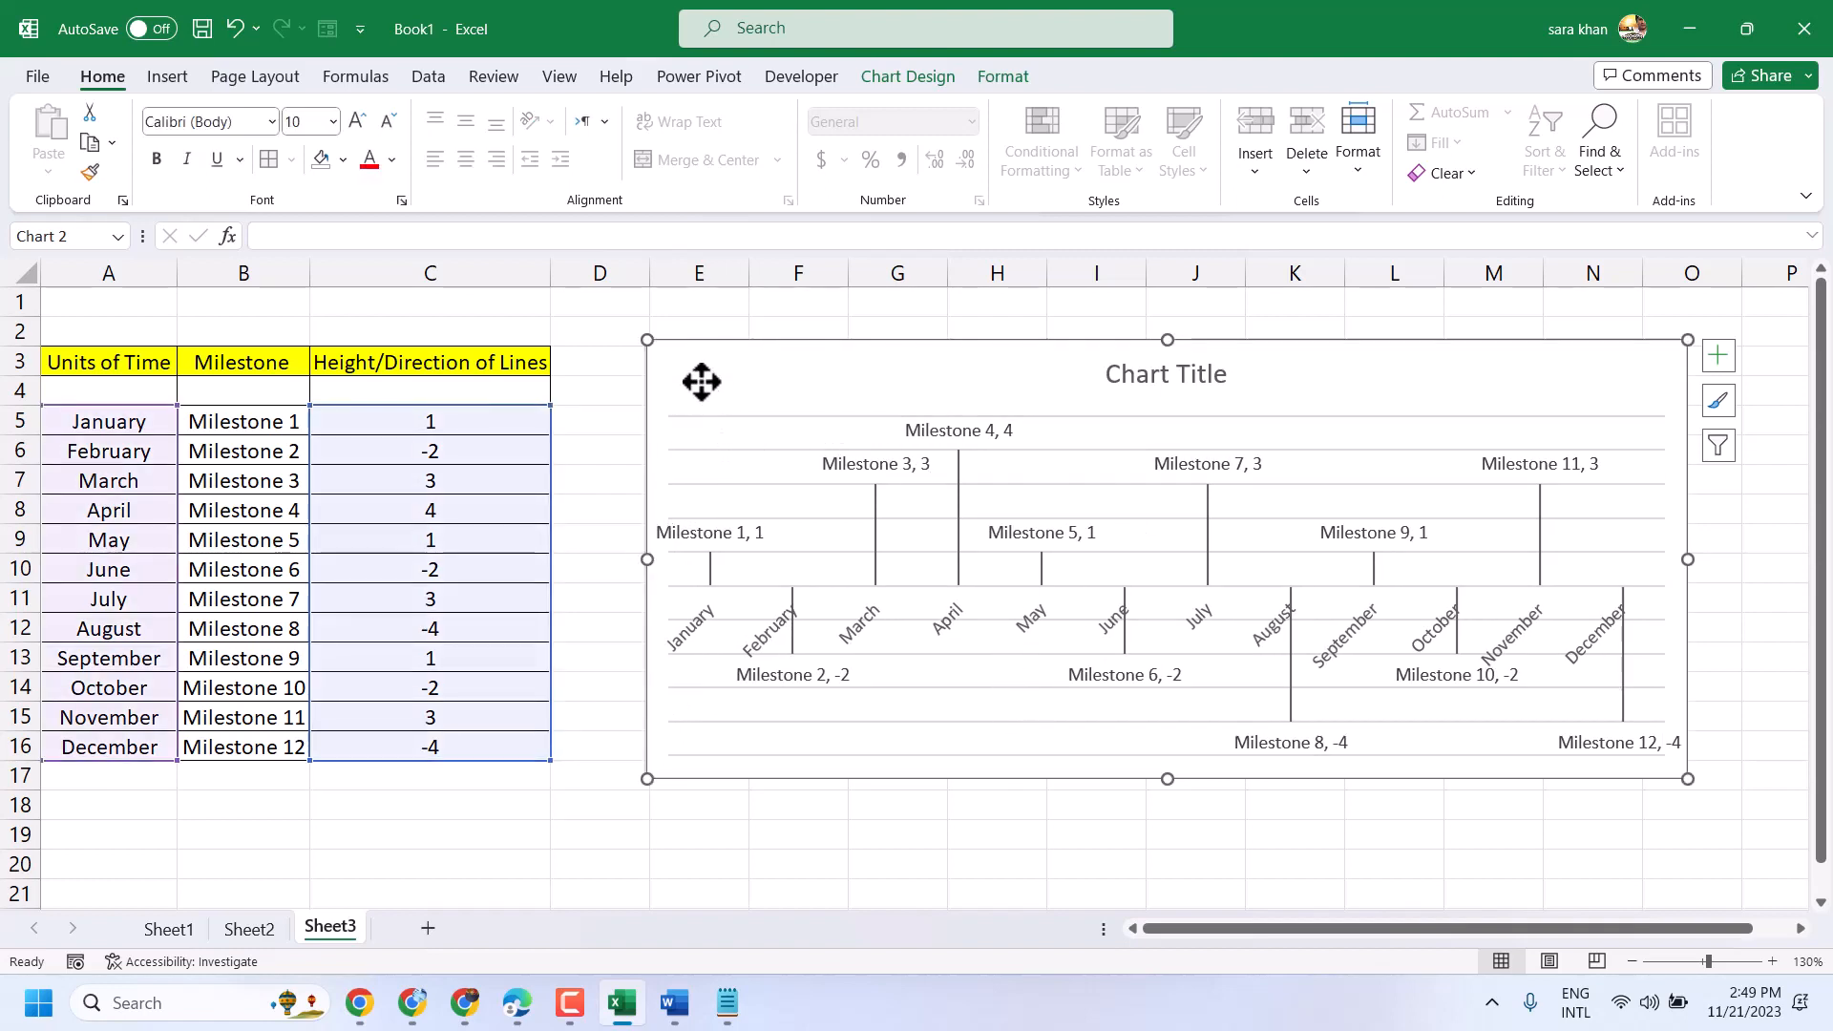
{"action": "mouse_move", "coordinate": [703, 380]}
{"action": "left_mouse_down"}
{"action": "mouse_move", "coordinate": [1040, 496]}
{"action": "mouse_move", "coordinate": [663, 397]}
{"action": "mouse_move", "coordinate": [679, 400]}
{"action": "left_mouse_up"}
{"action": "double_click", "coordinate": [645, 468]}
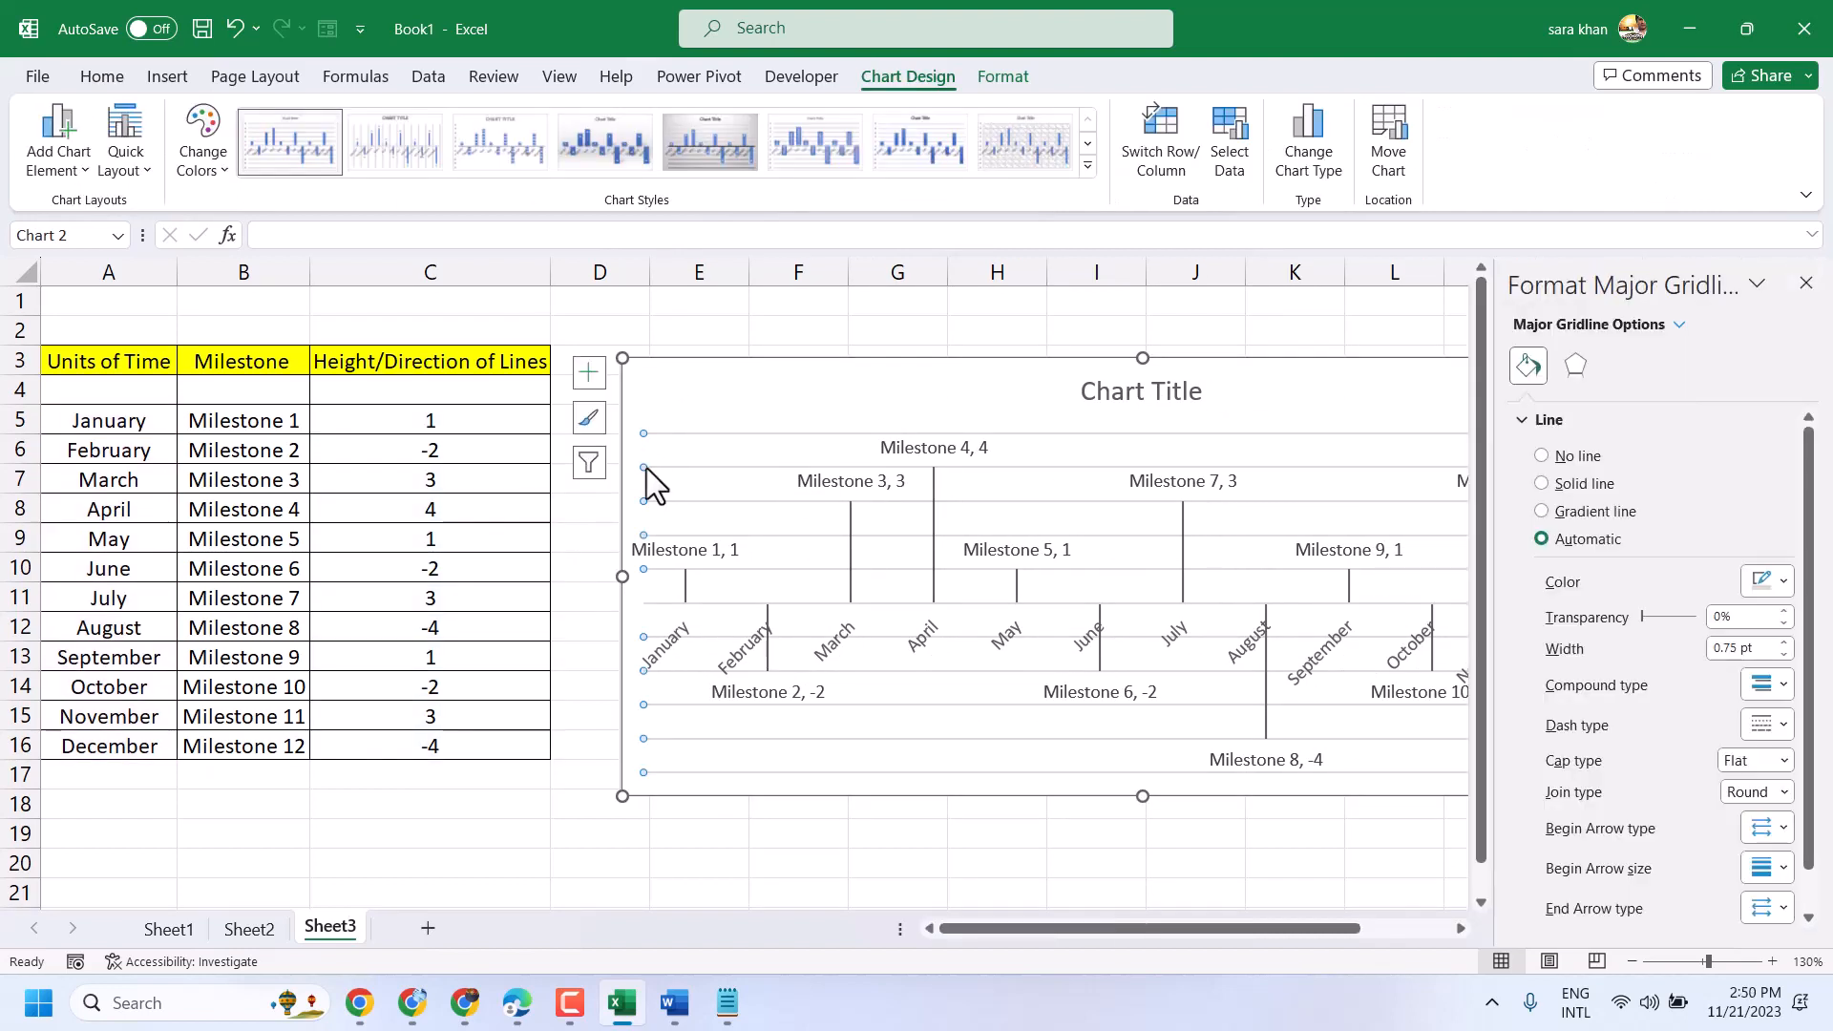
{"action": "left_click", "coordinate": [1571, 456]}
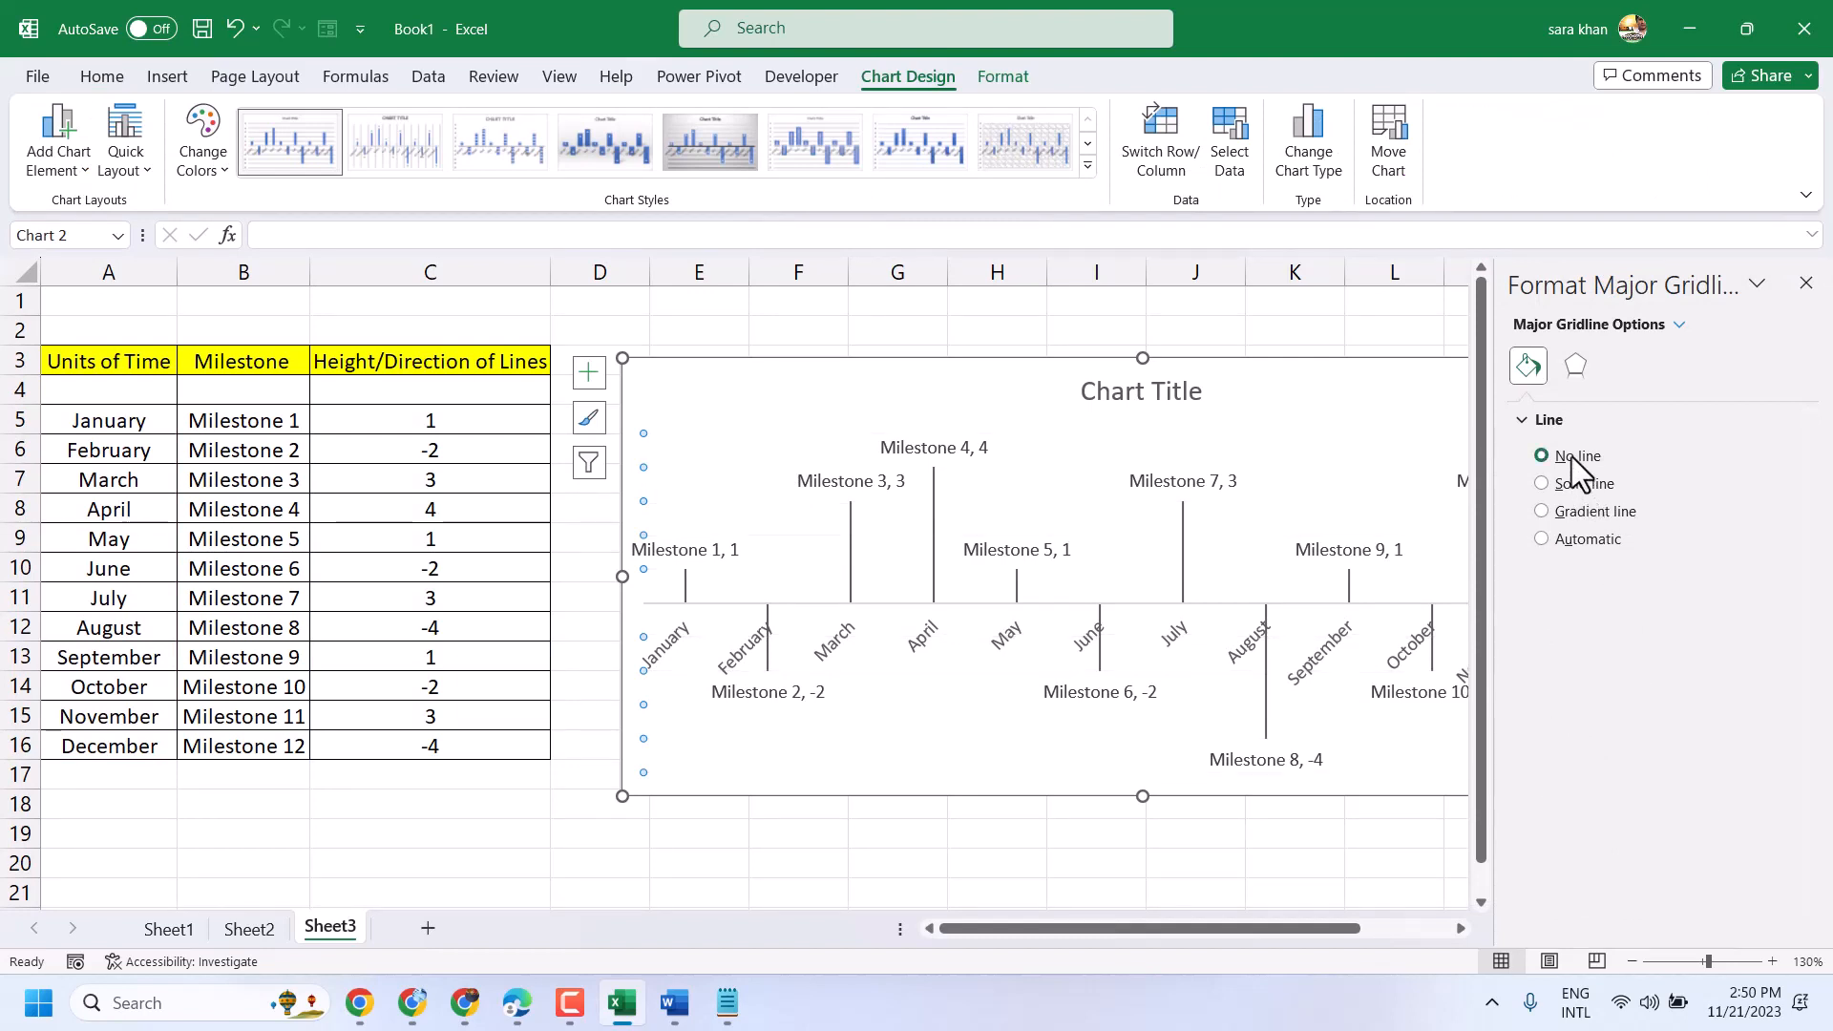
{"action": "left_click", "coordinate": [1807, 284]}
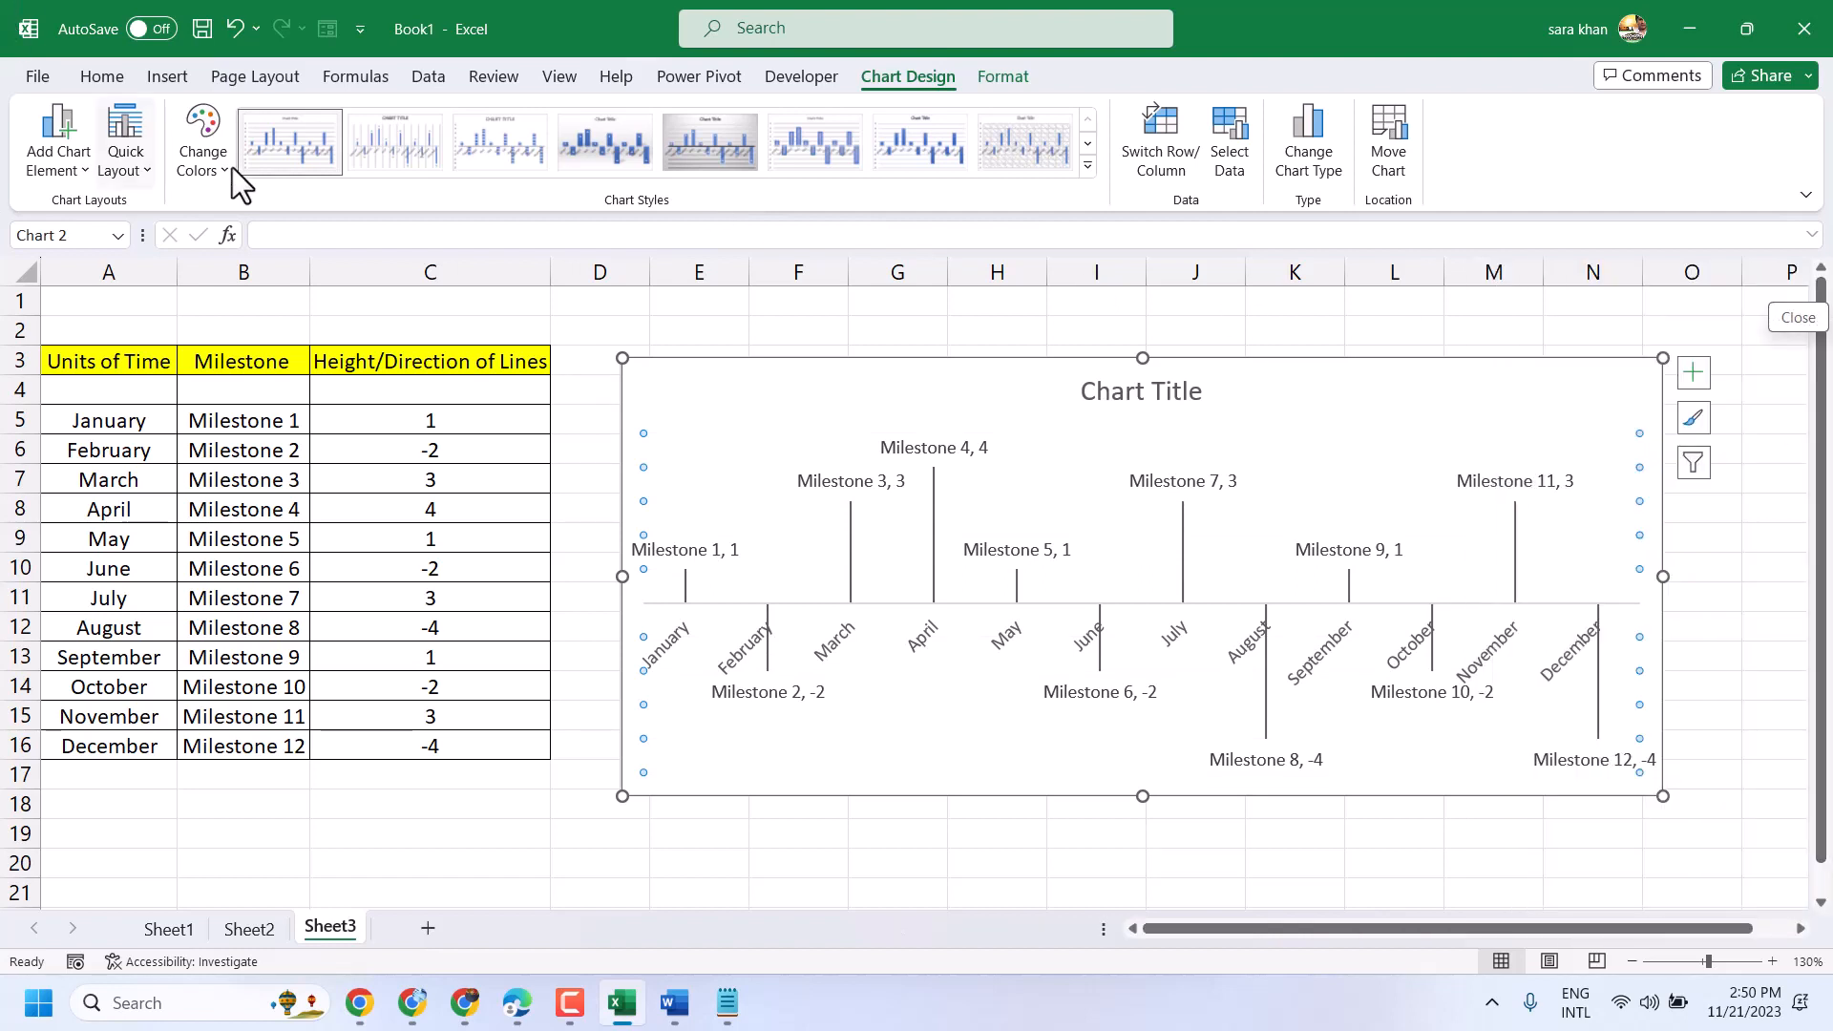
{"action": "left_click", "coordinate": [233, 27]}
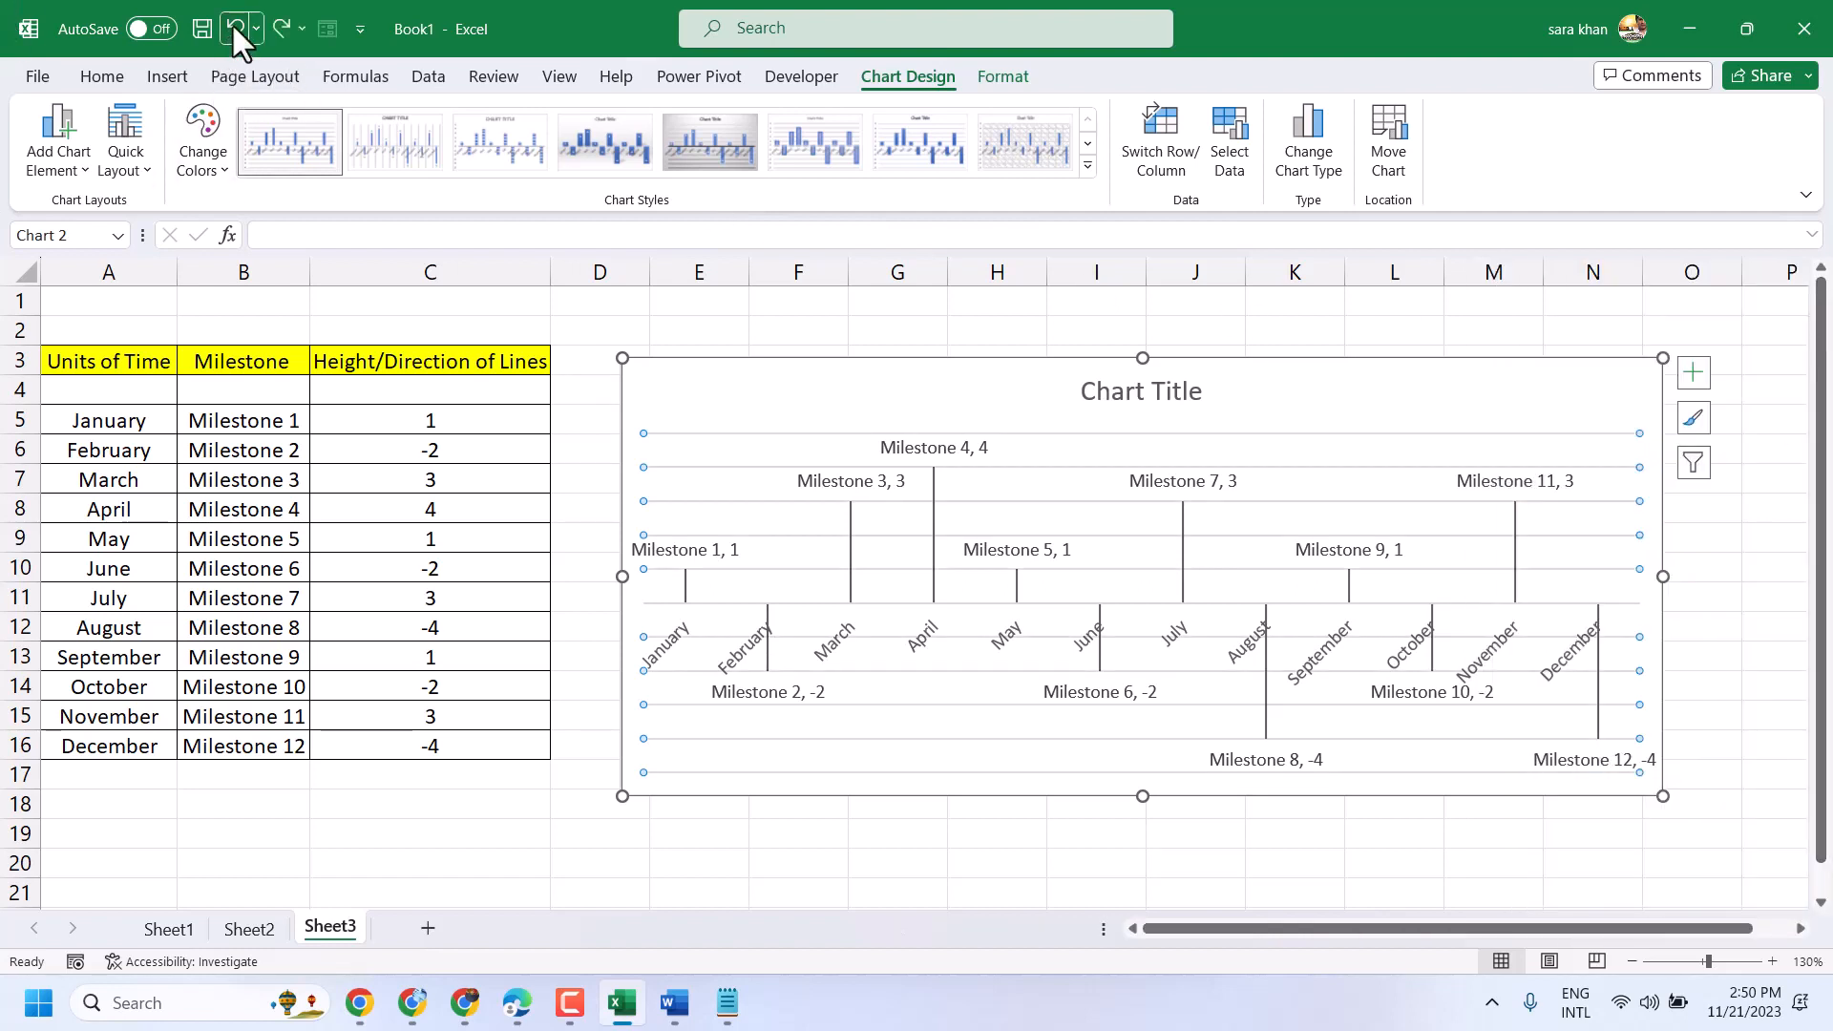
Step: Set the chart's major gridlines to No line and widen the chart until the month labels fit horizontally
{"action": "double_click", "coordinate": [642, 435]}
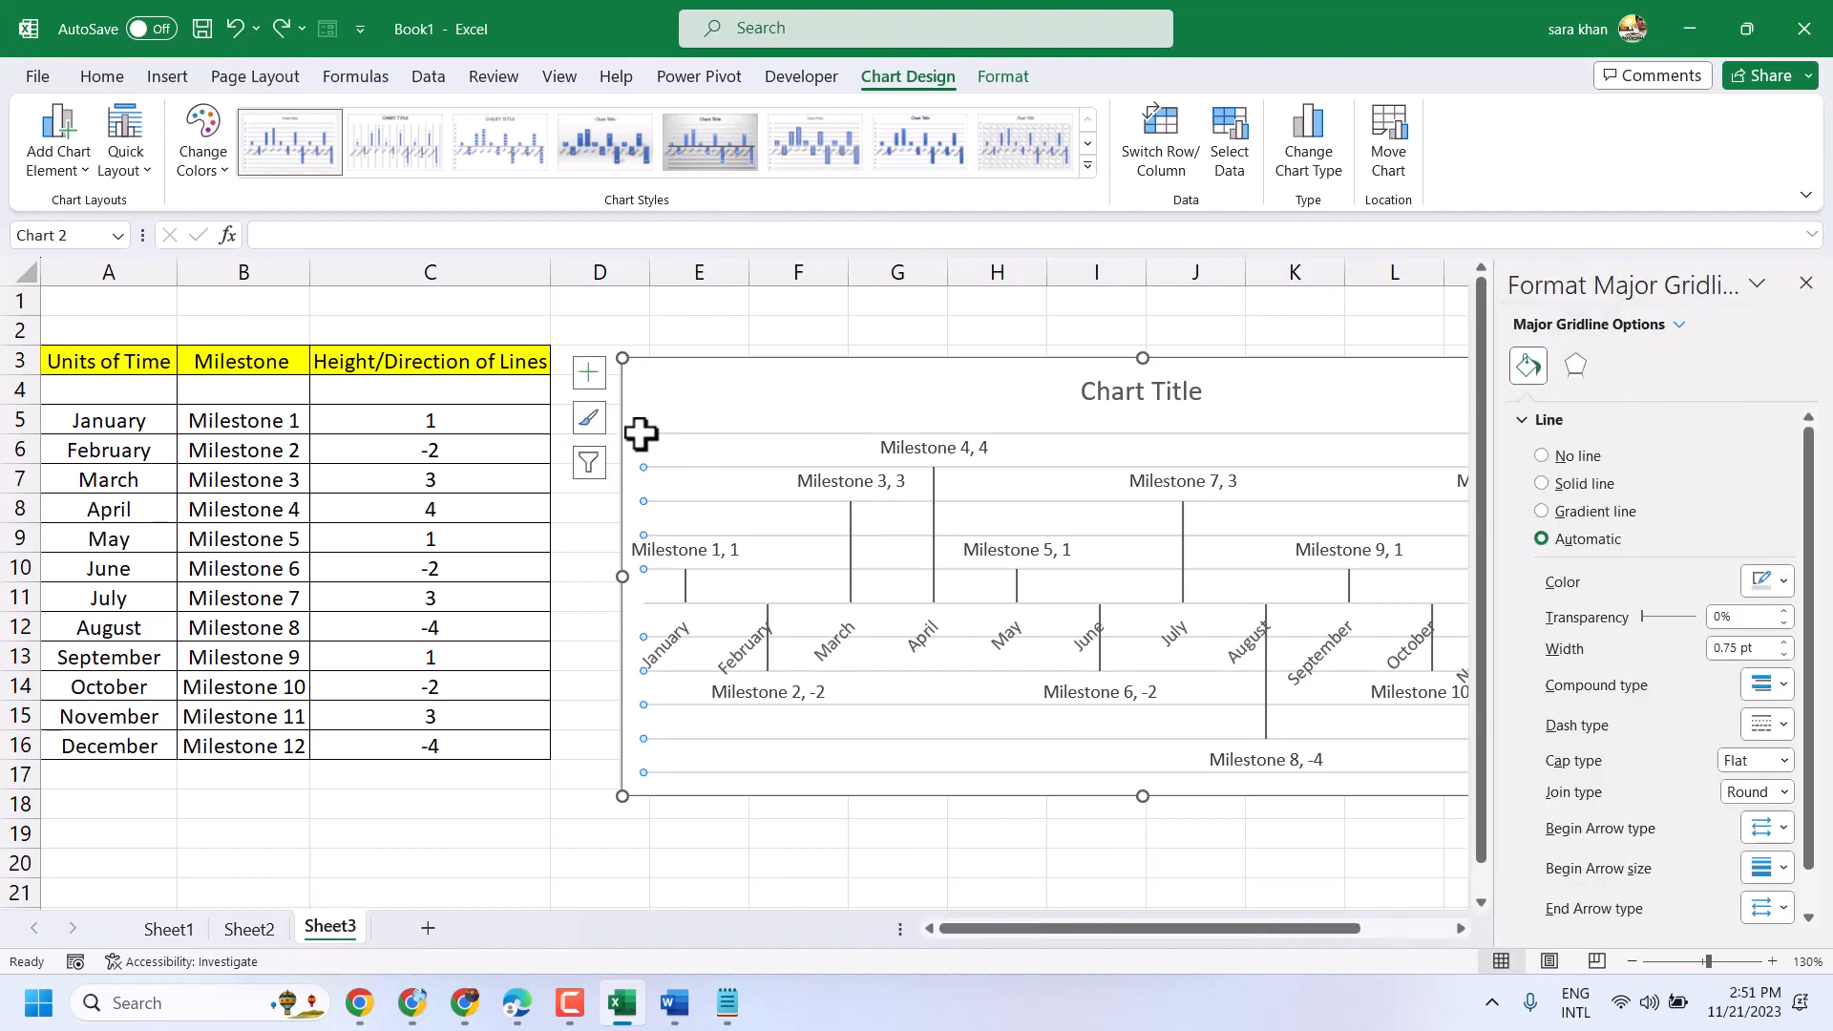
{"action": "left_click", "coordinate": [1578, 458]}
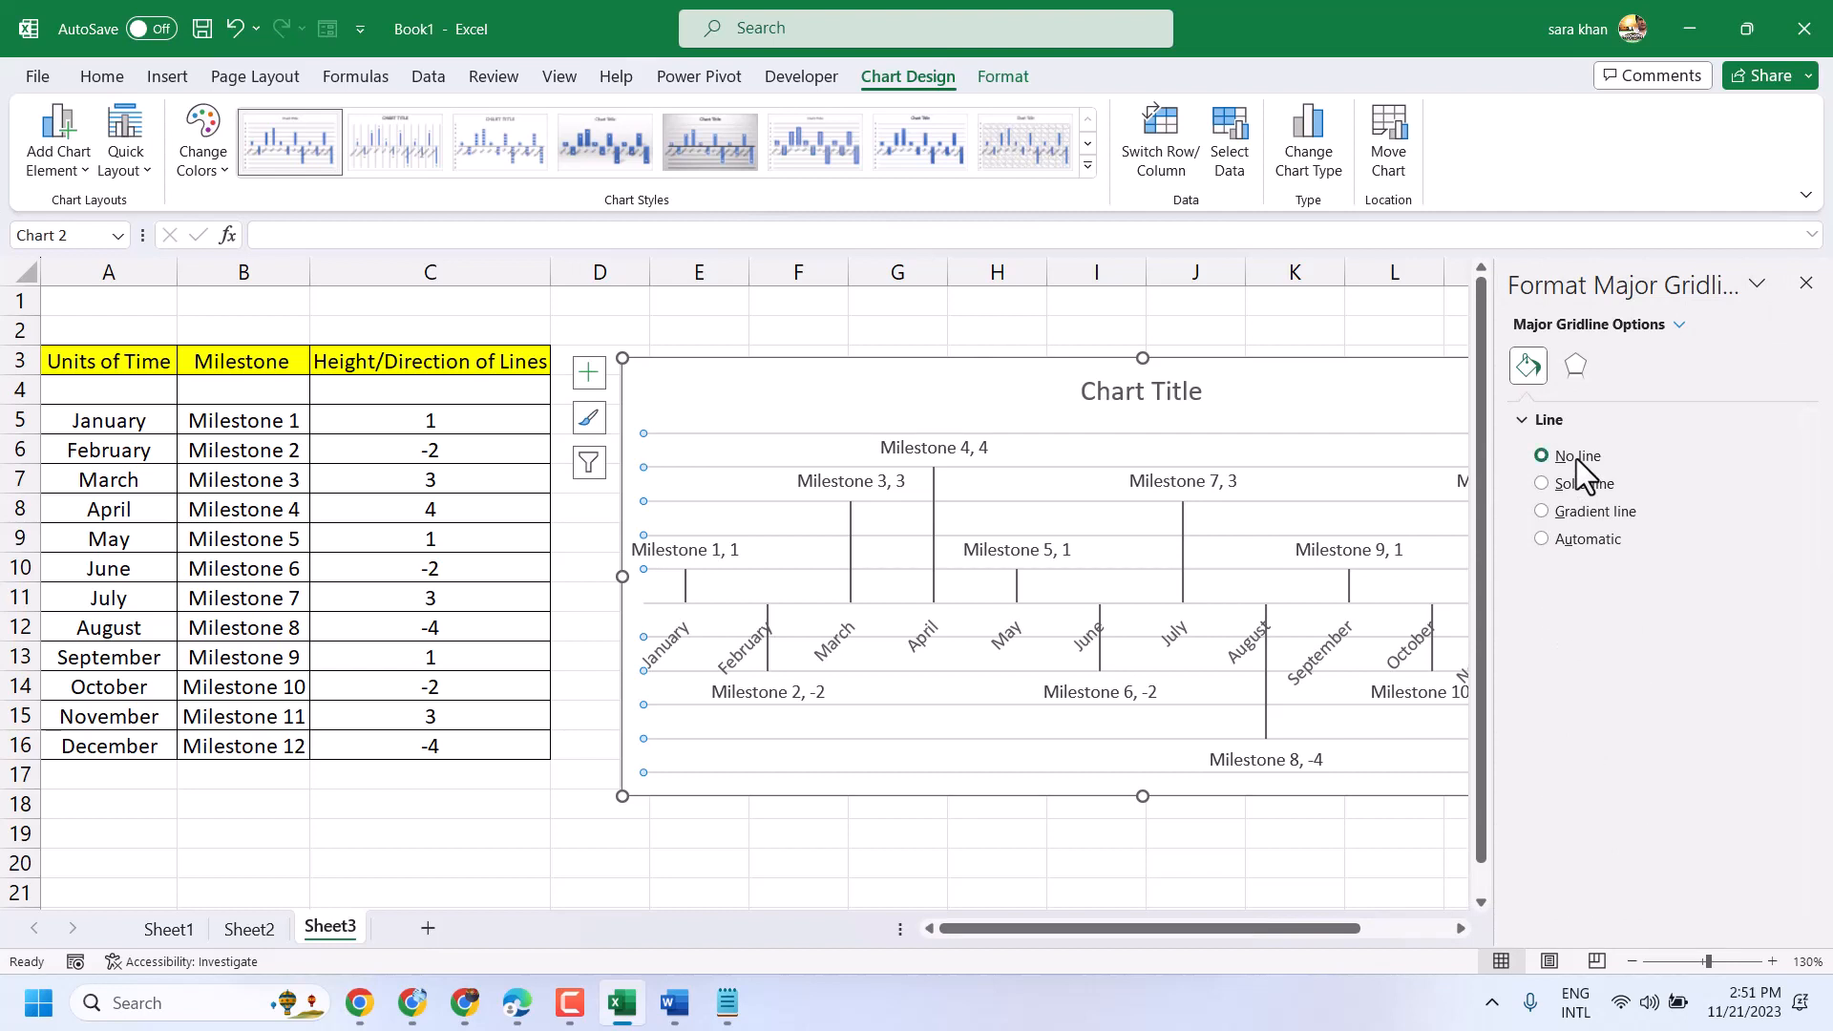
{"action": "left_click", "coordinate": [1807, 284]}
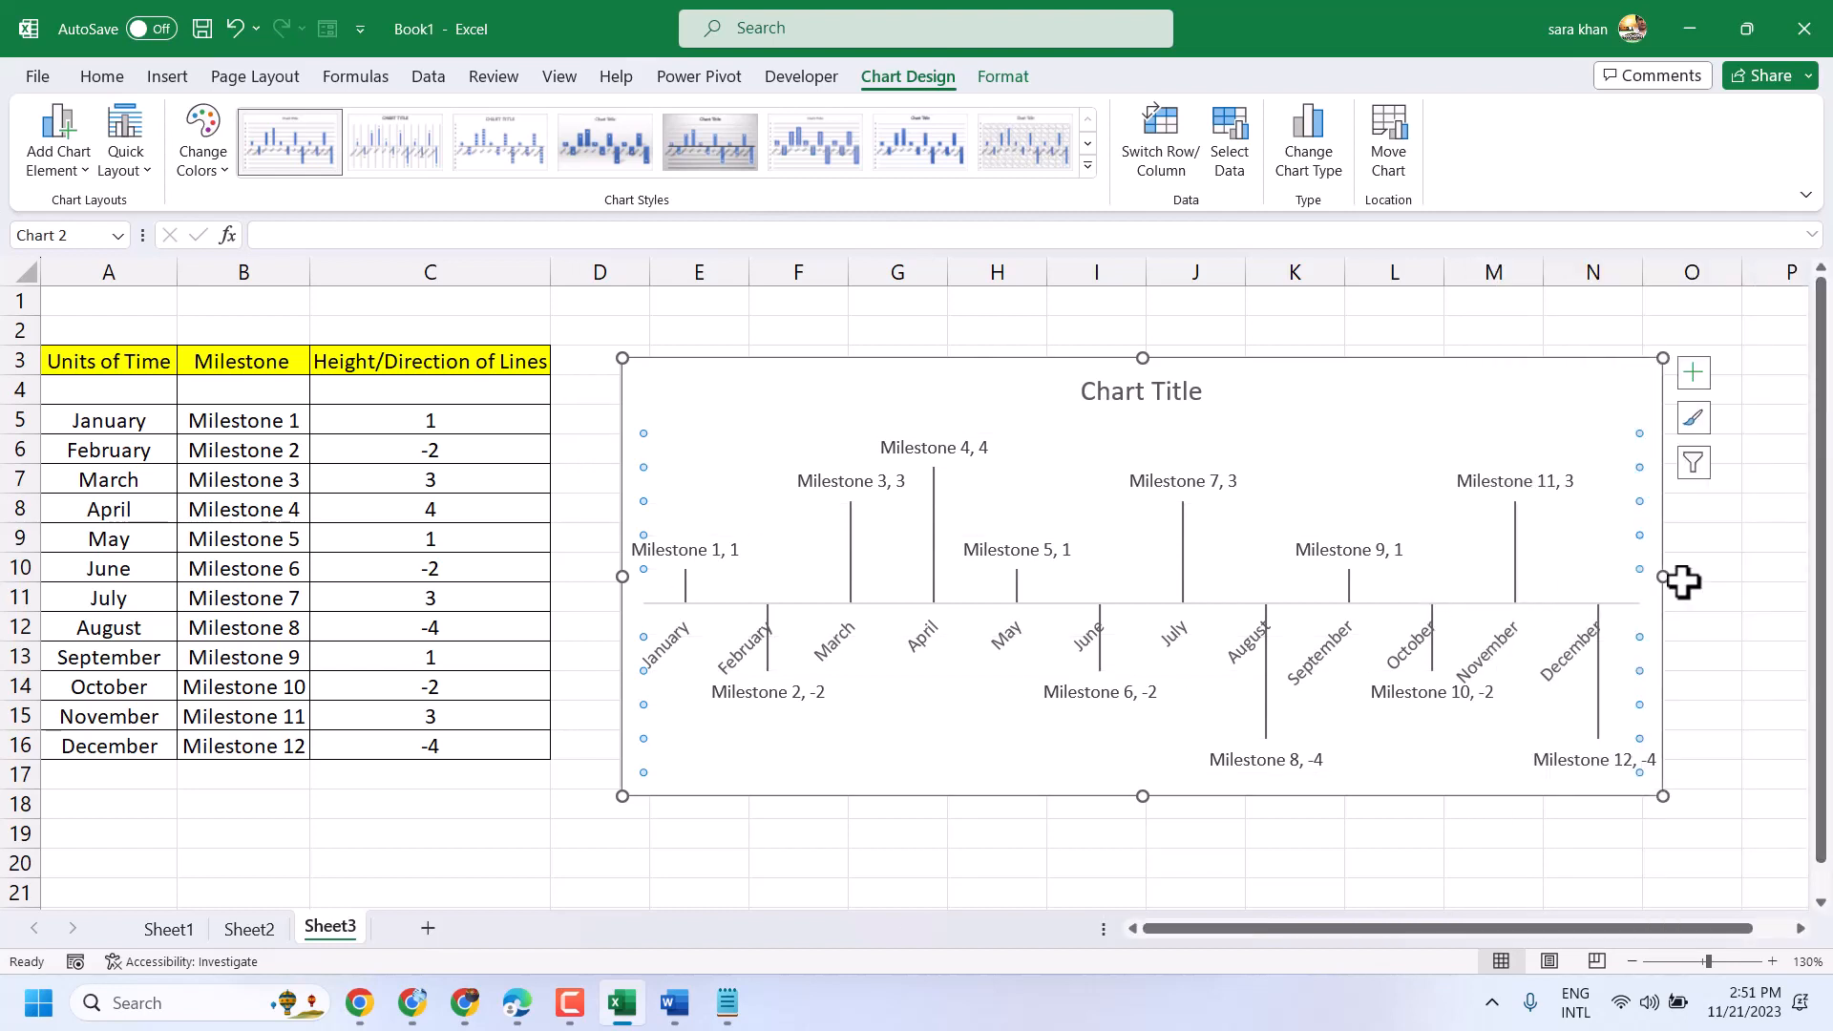
{"action": "left_click_drag", "start_coordinate": [1663, 577], "coordinate": [1773, 577]}
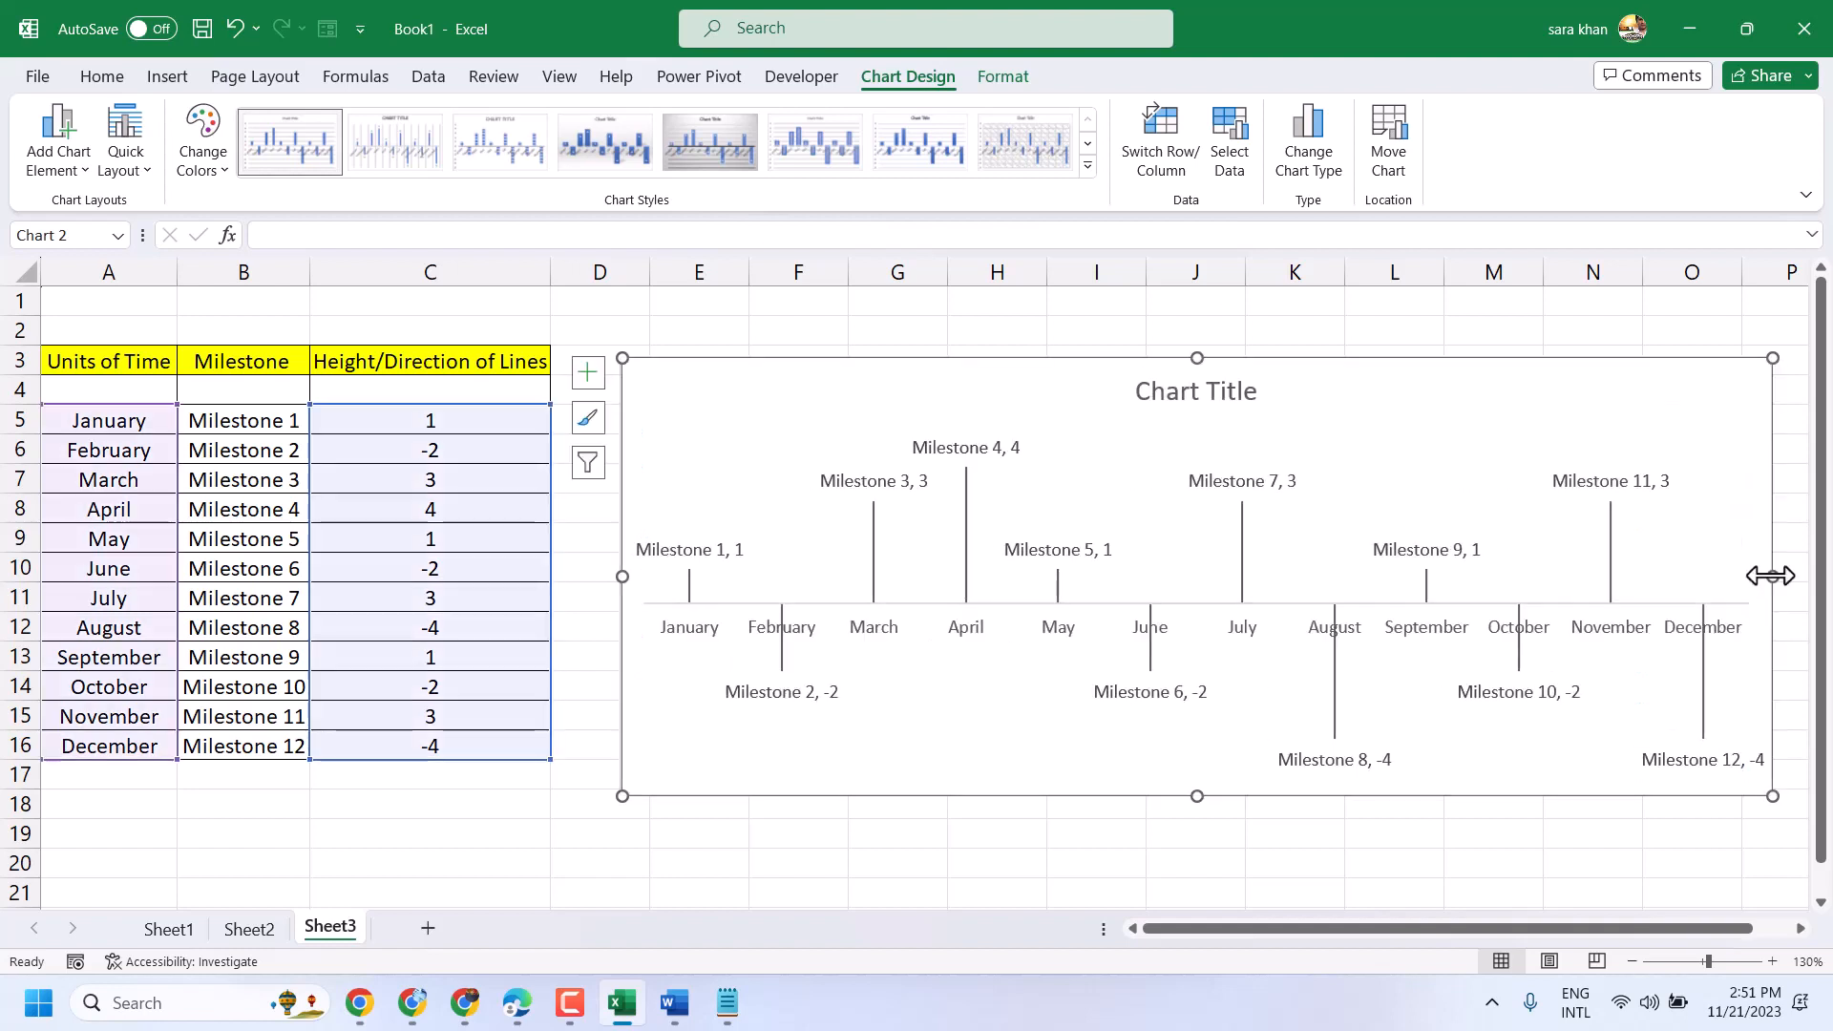
{"action": "left_click", "coordinate": [856, 604]}
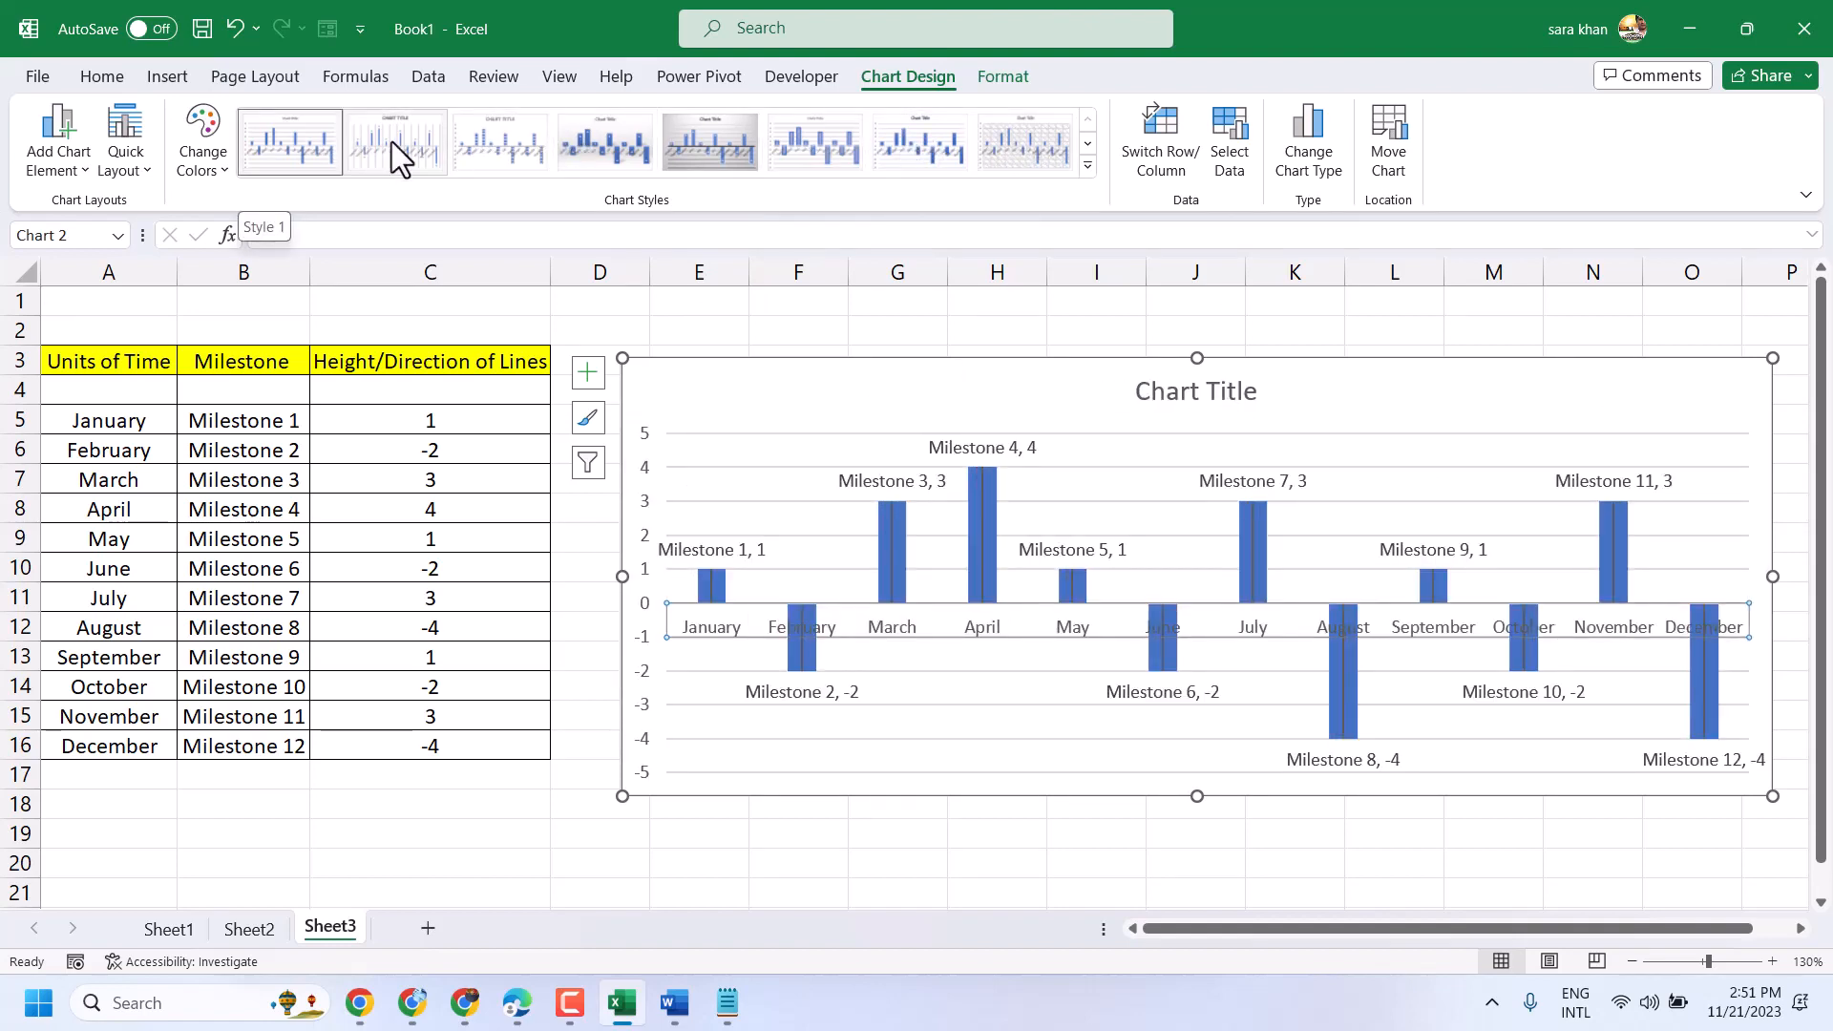
{"action": "left_click", "coordinate": [1088, 164]}
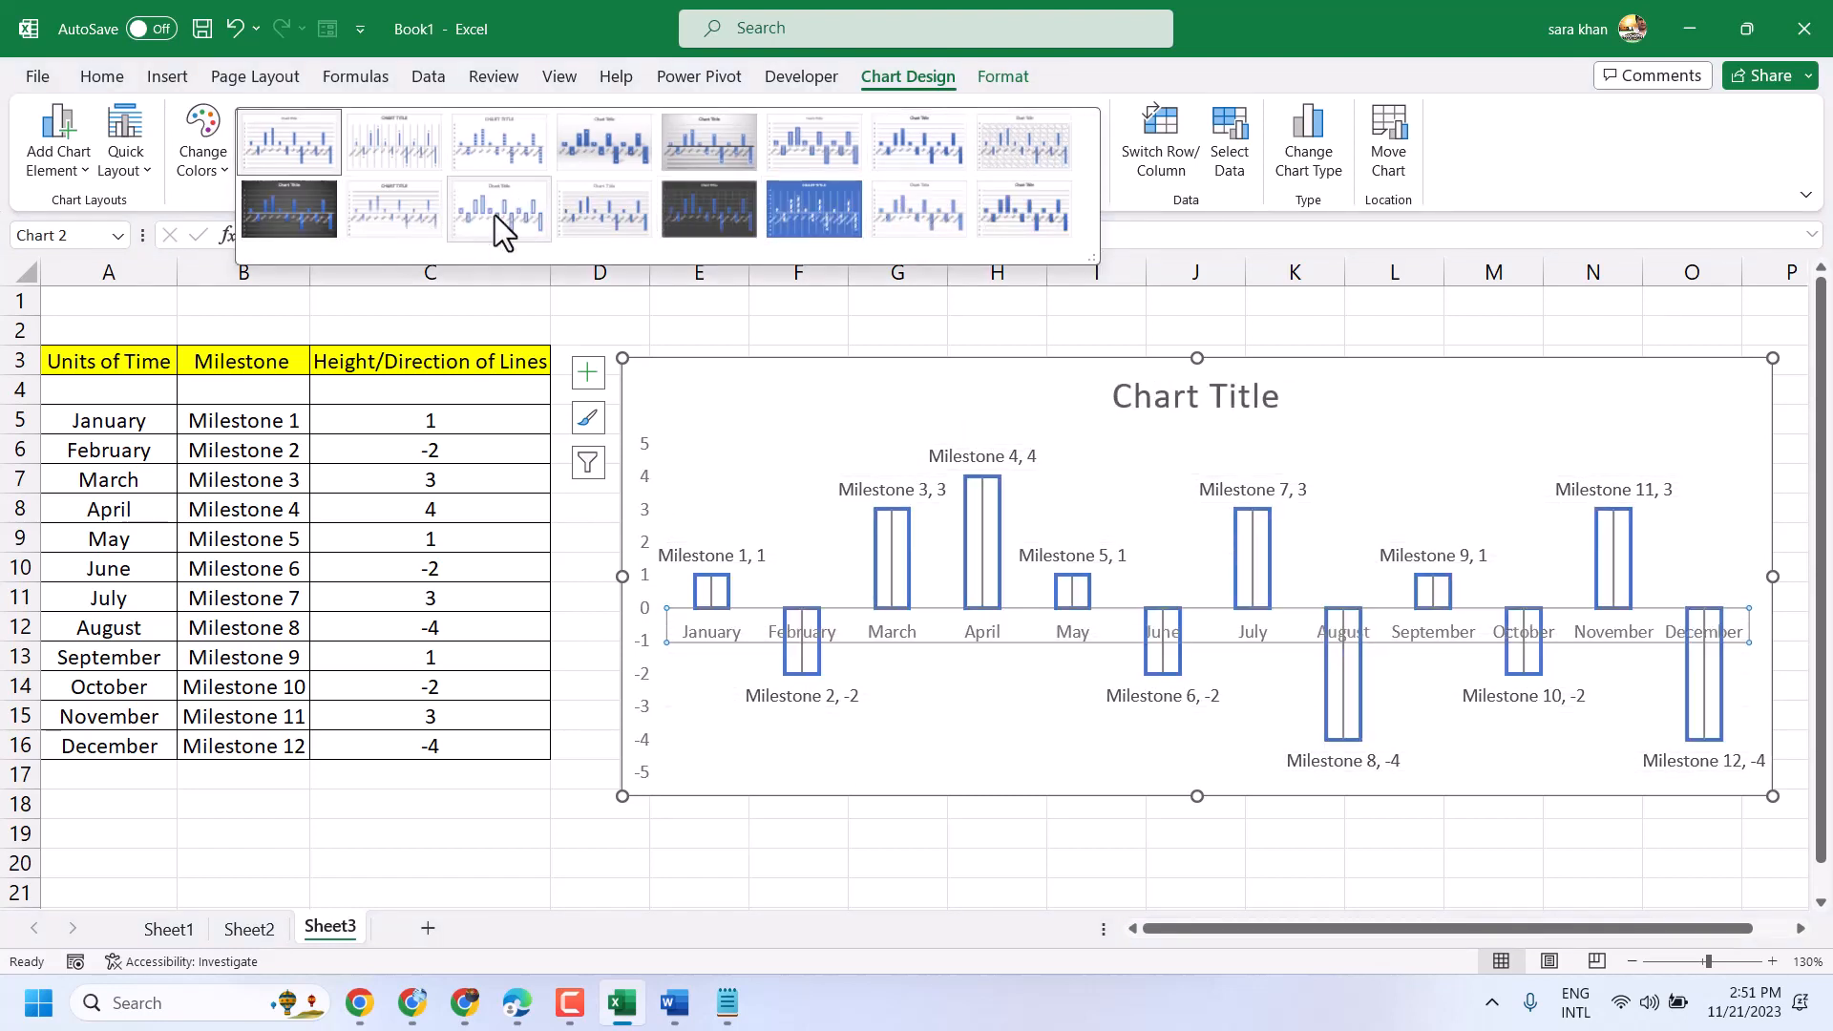
{"action": "left_click", "coordinate": [781, 641]}
{"action": "double_click", "coordinate": [720, 603]}
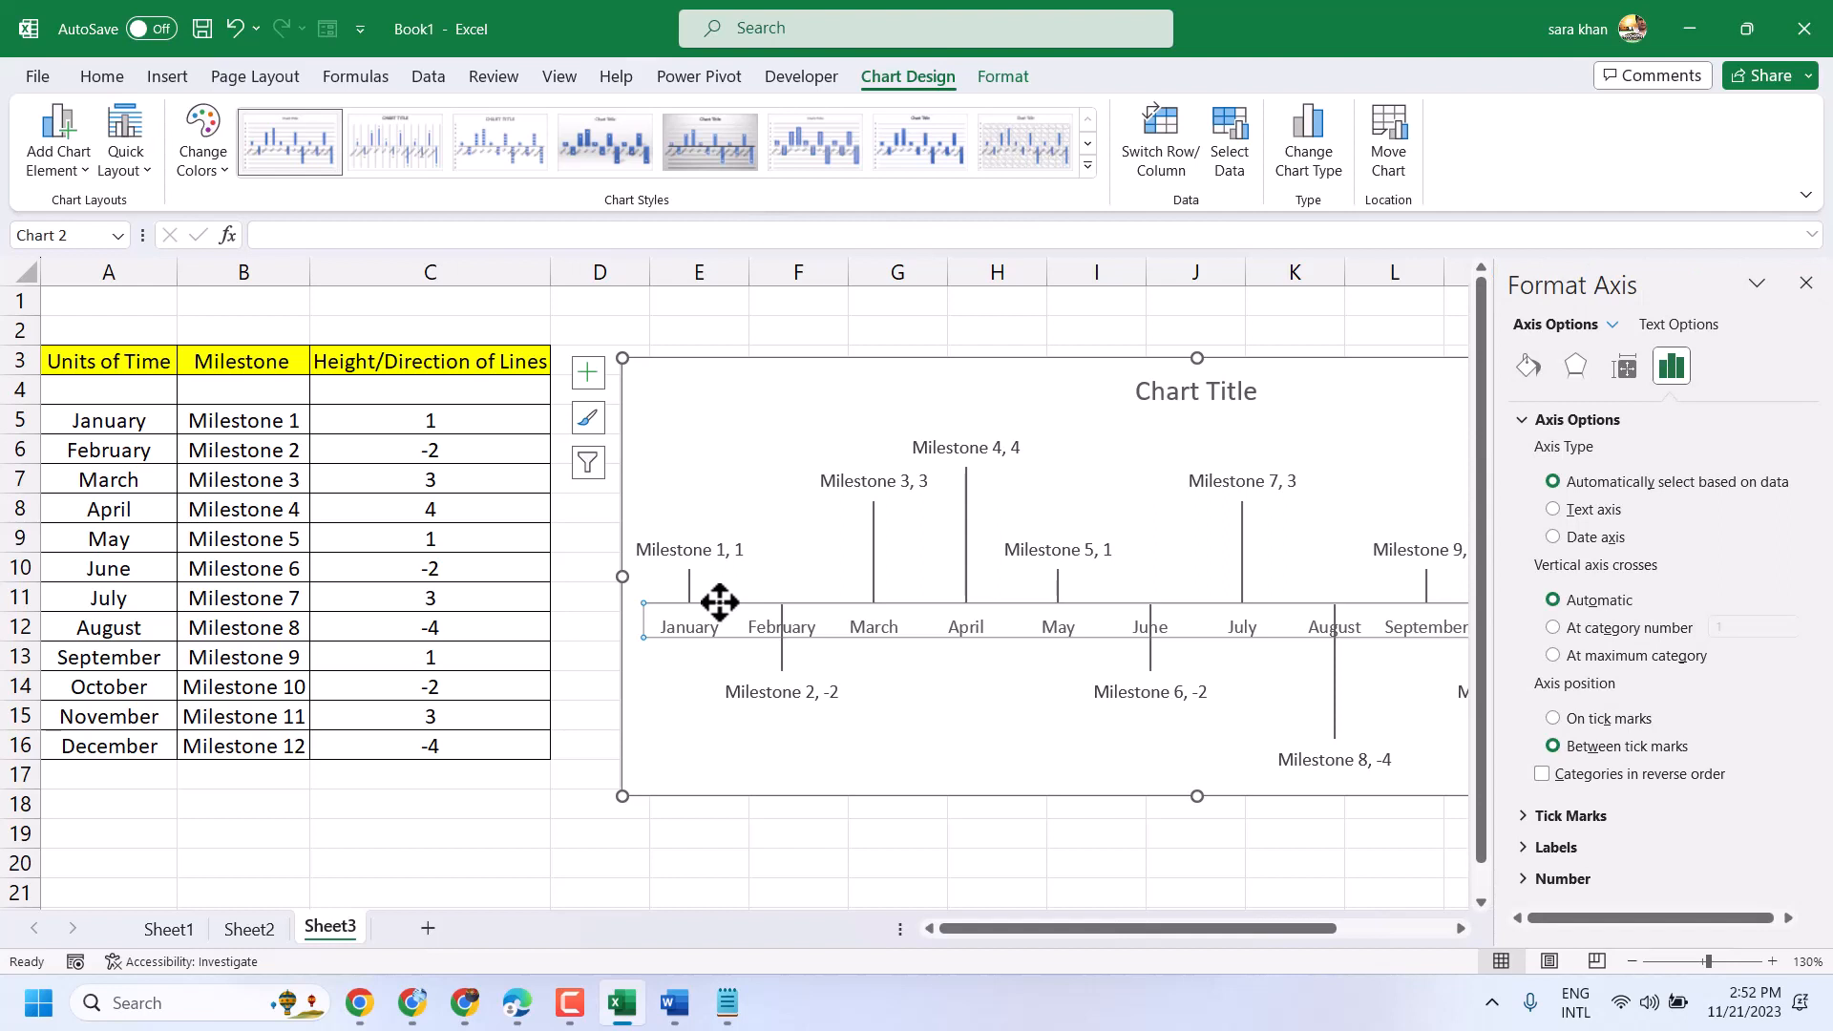
{"action": "left_click", "coordinate": [1022, 491]}
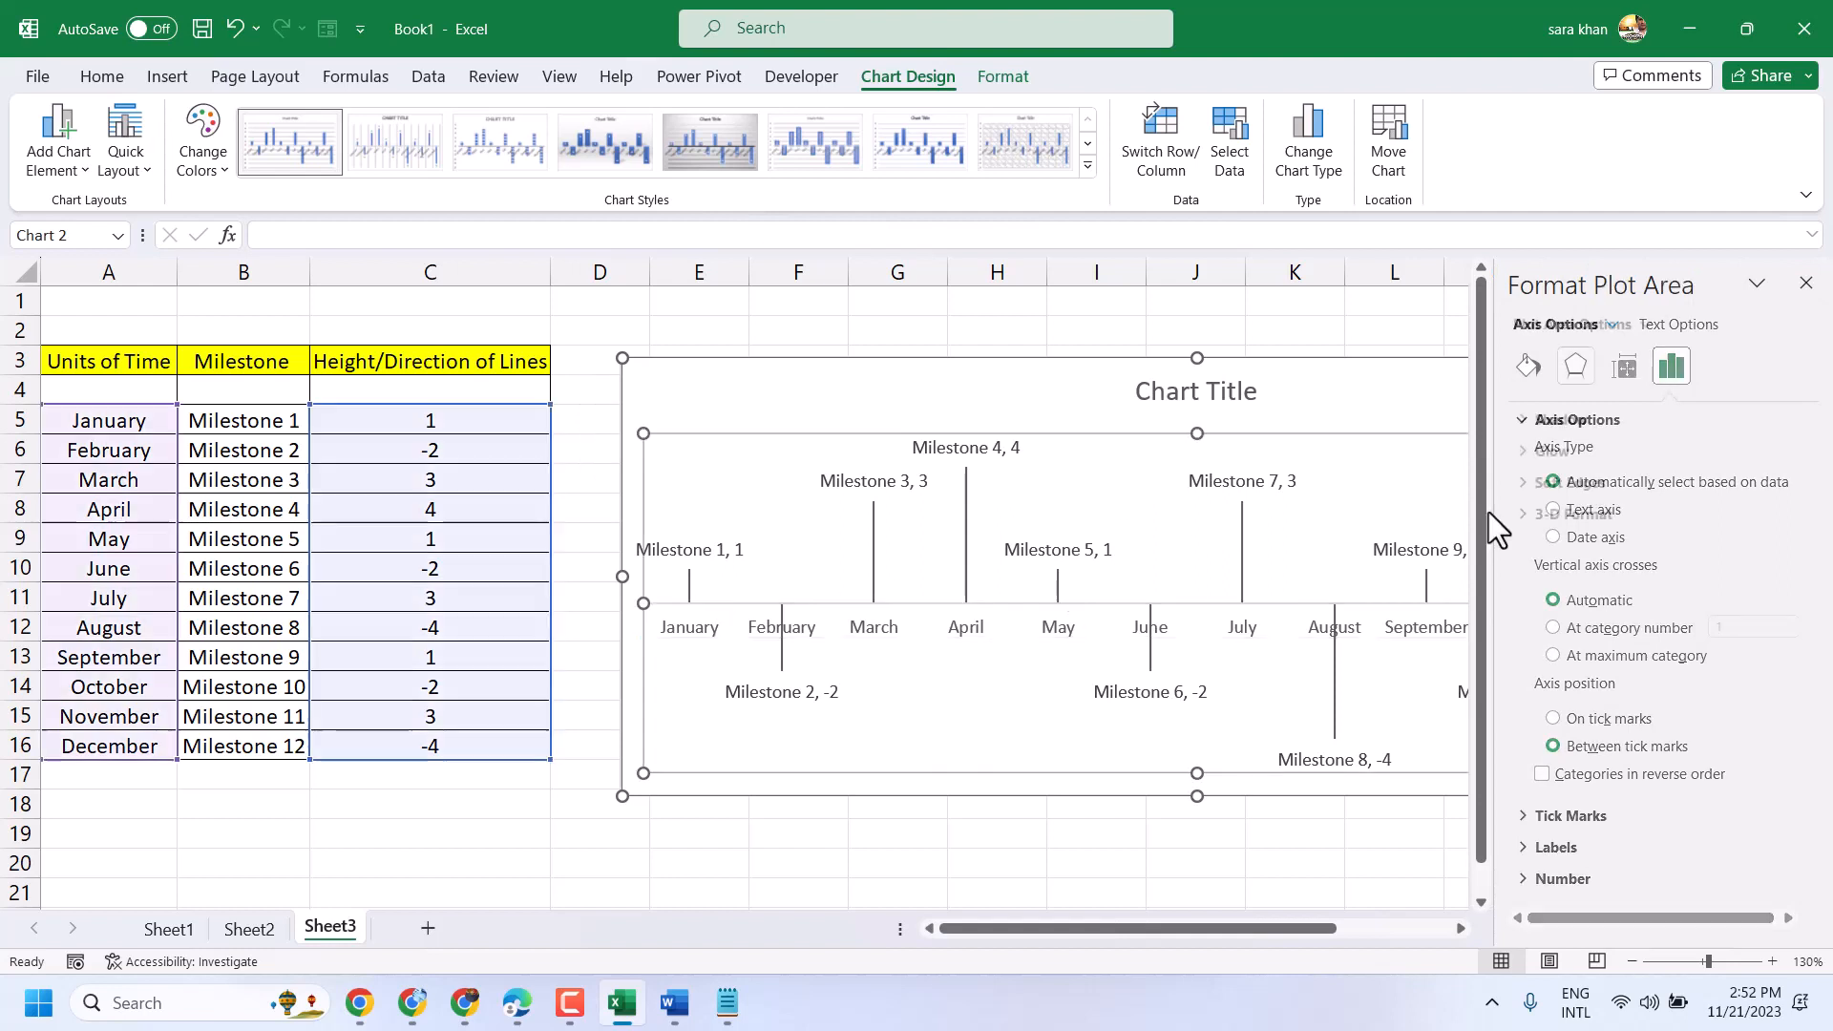
Step: Replace the placeholder chart title with "TimeLines" and close the formatting pane
{"action": "left_click", "coordinate": [1222, 395]}
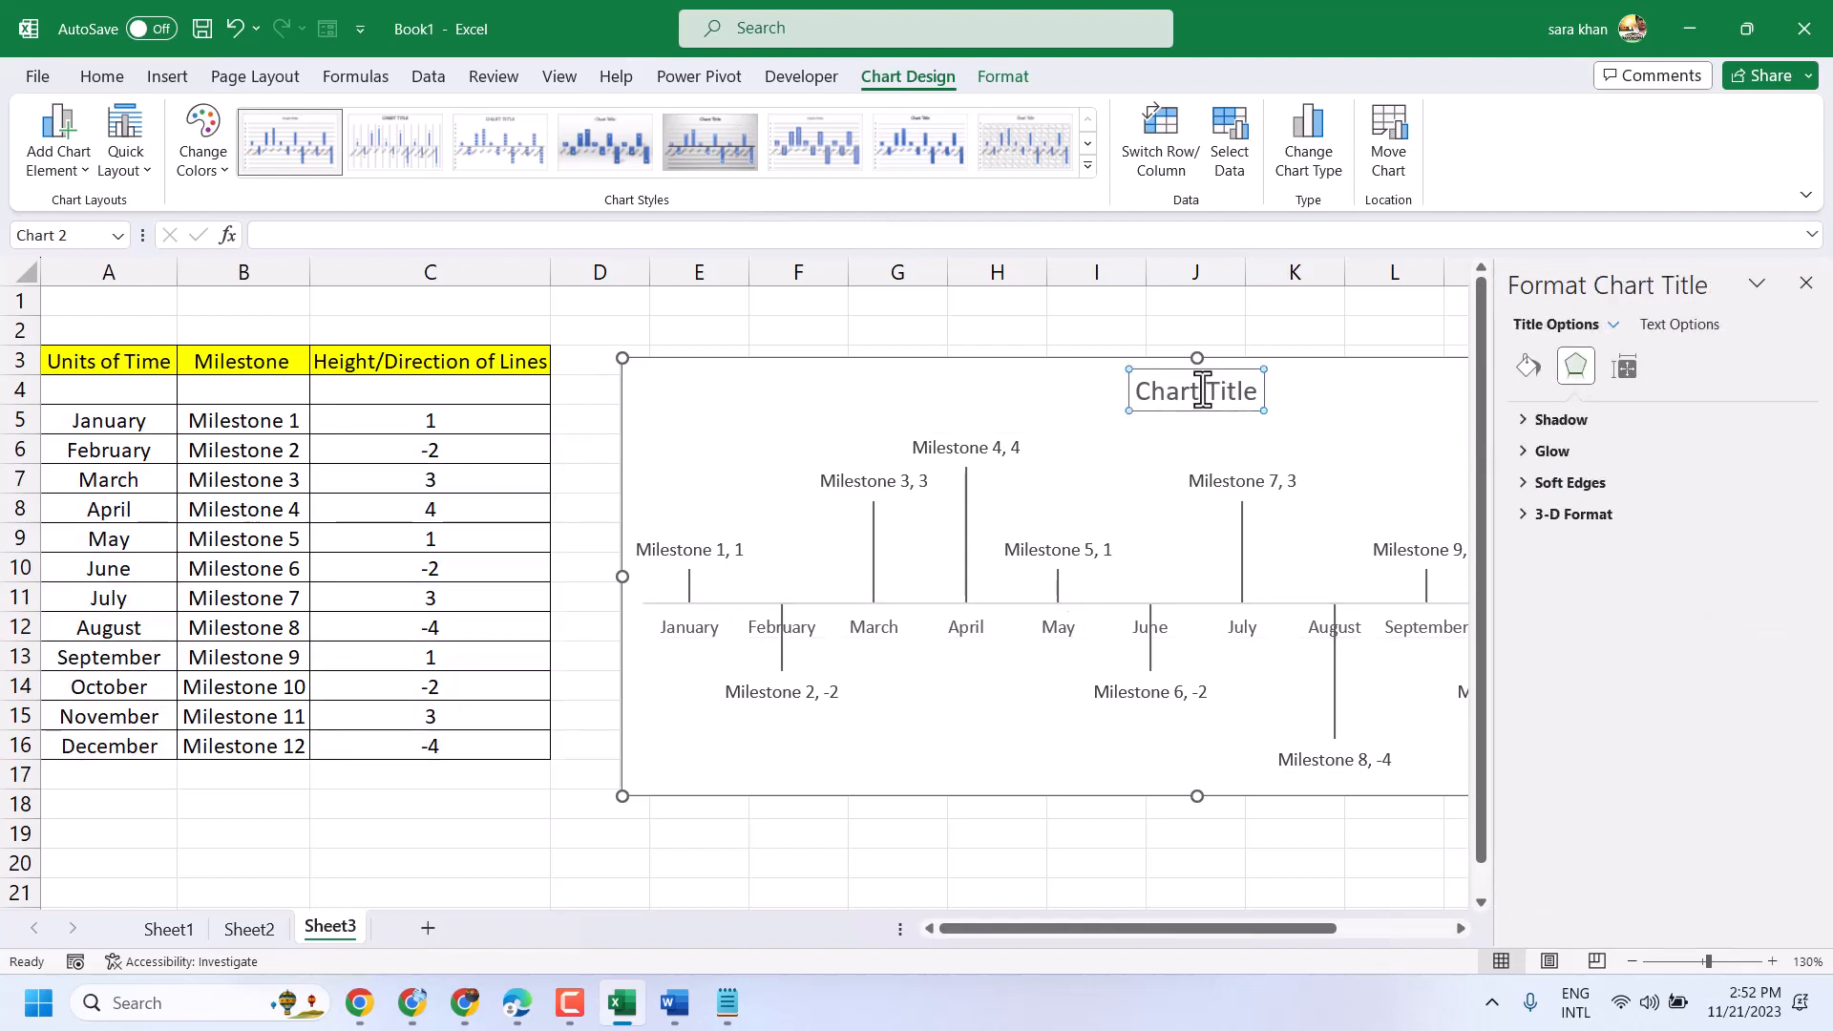
{"action": "left_click_drag", "start_coordinate": [1148, 388], "coordinate": [1255, 392]}
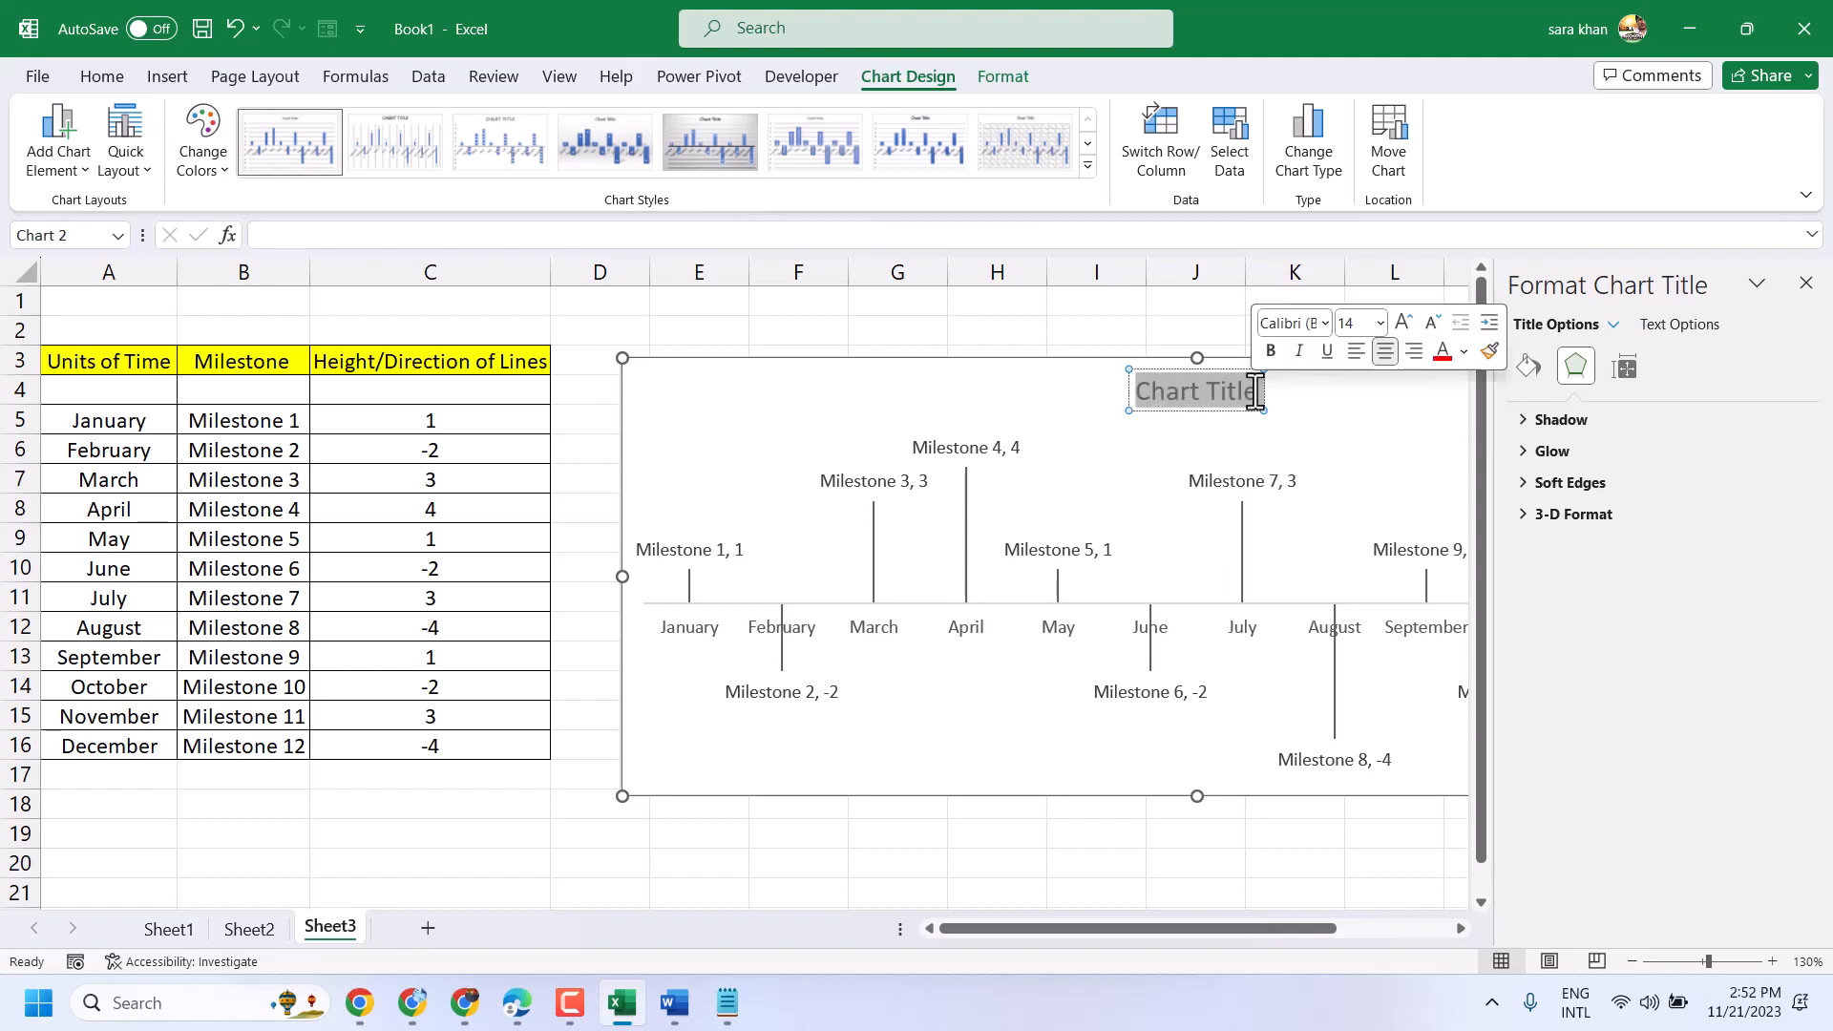
{"action": "type", "text": "T"}
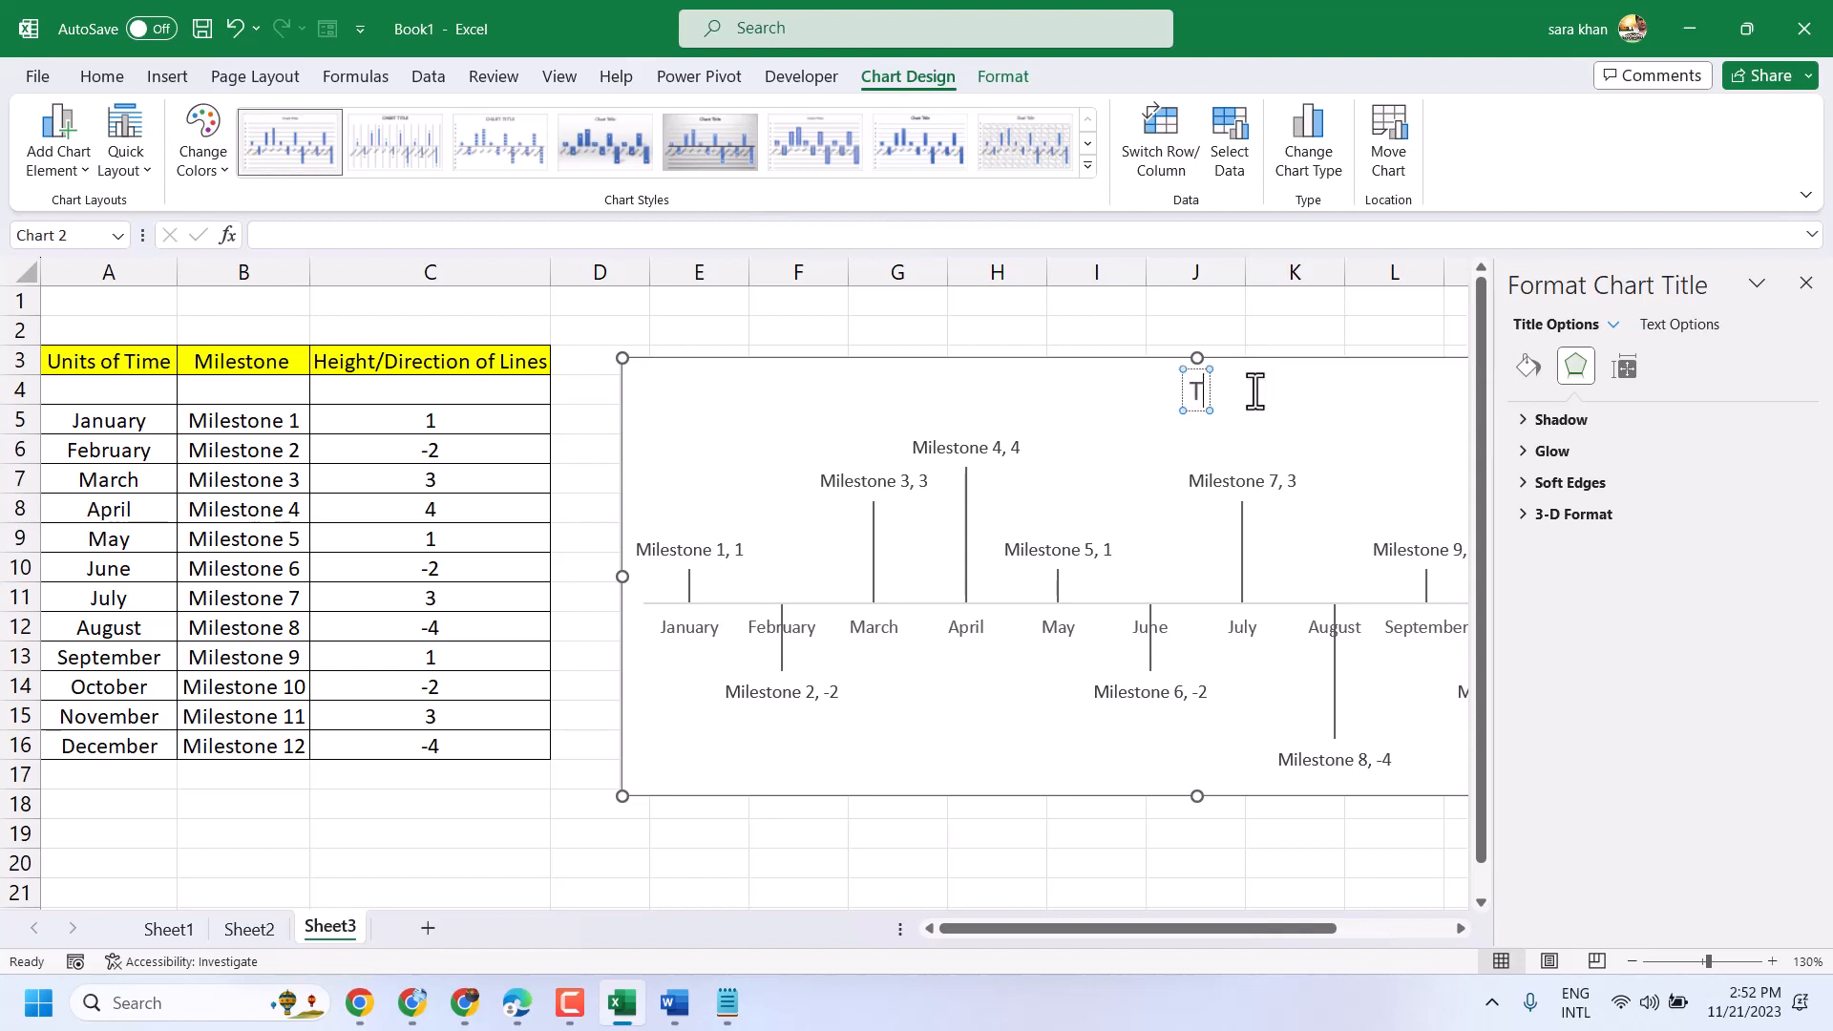
{"action": "type", "text": "imeLines"}
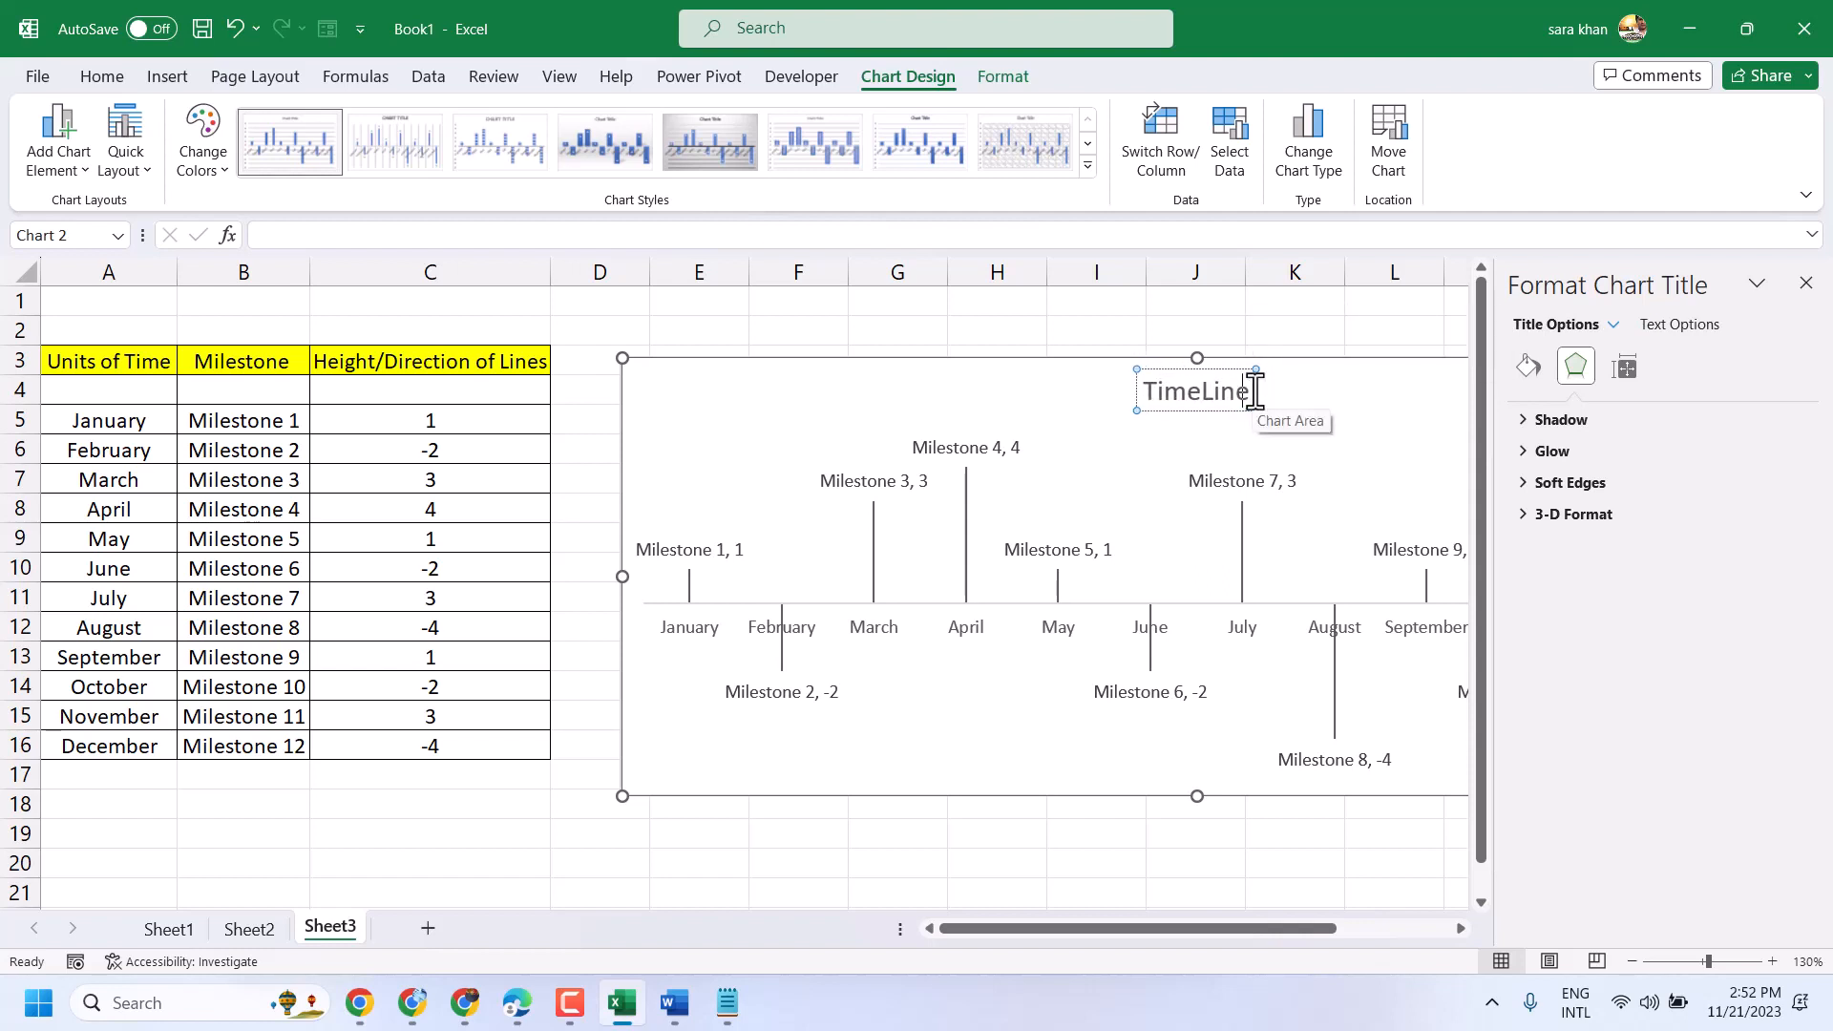
{"action": "left_click", "coordinate": [611, 302]}
{"action": "left_click", "coordinate": [1805, 285]}
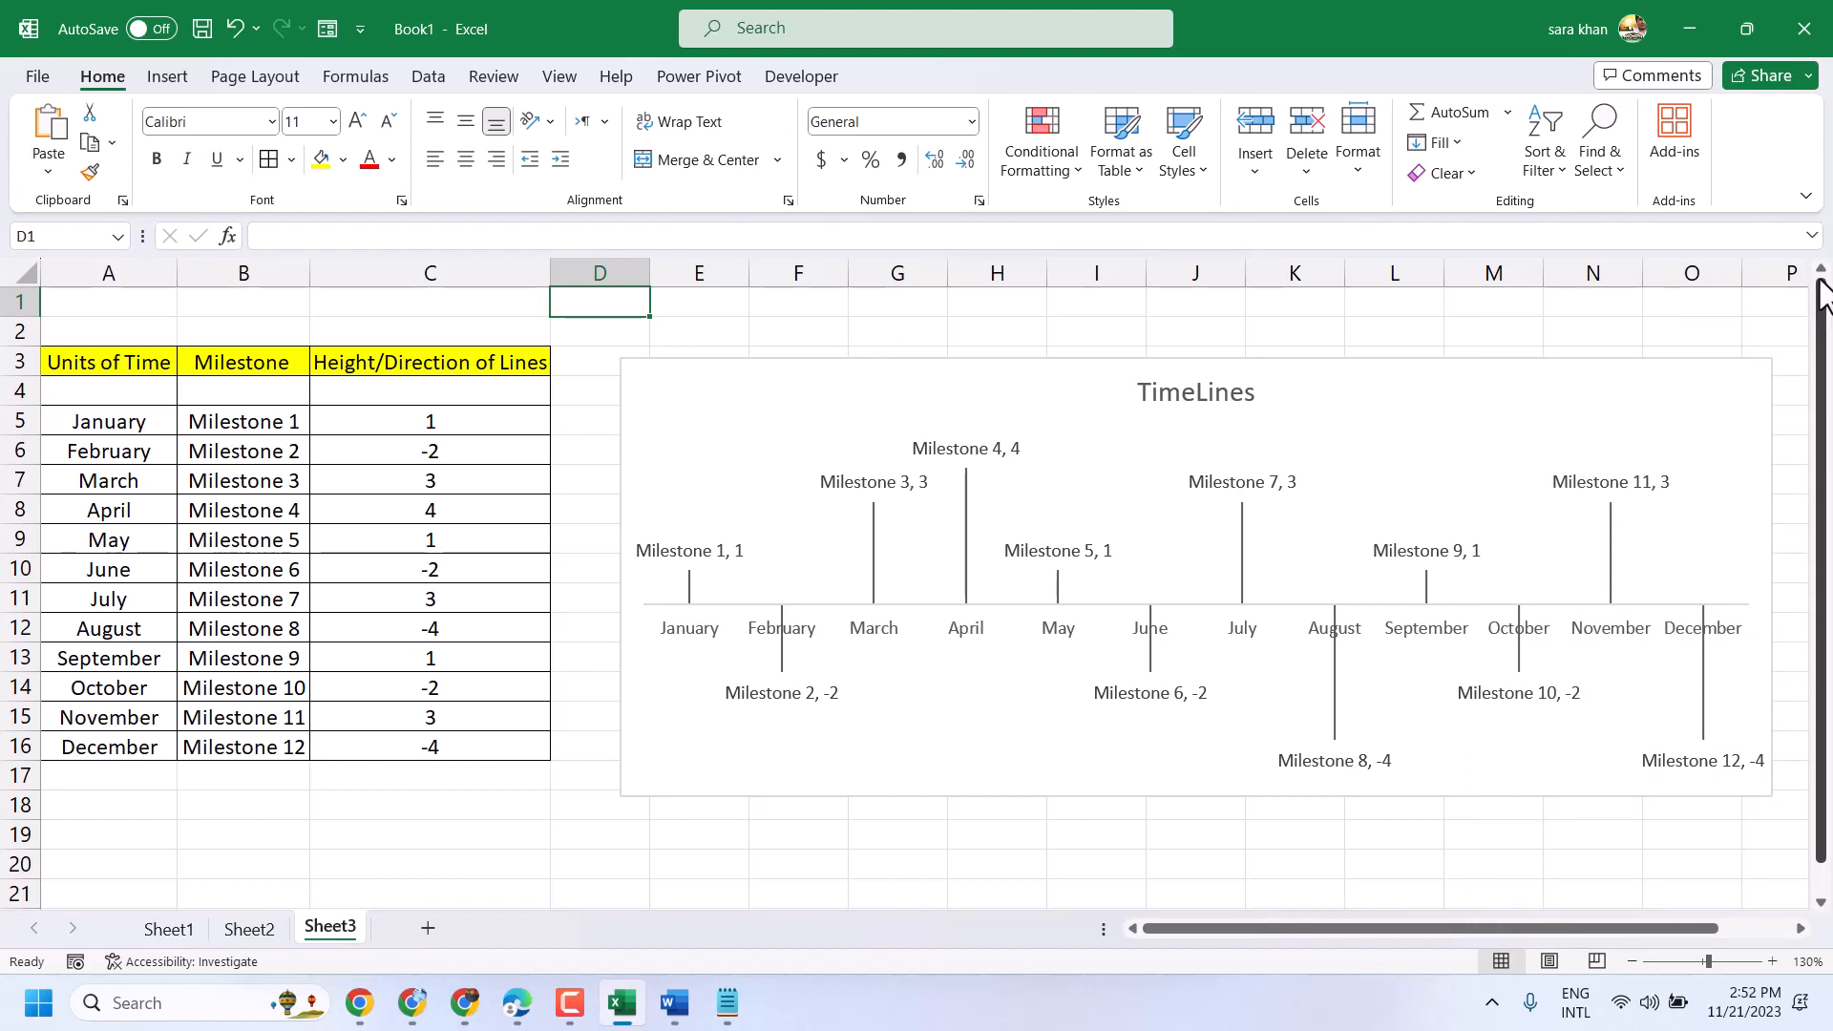
Step: Set the fill of the chart's horizontal month axis to No fill
{"action": "double_click", "coordinate": [649, 605]}
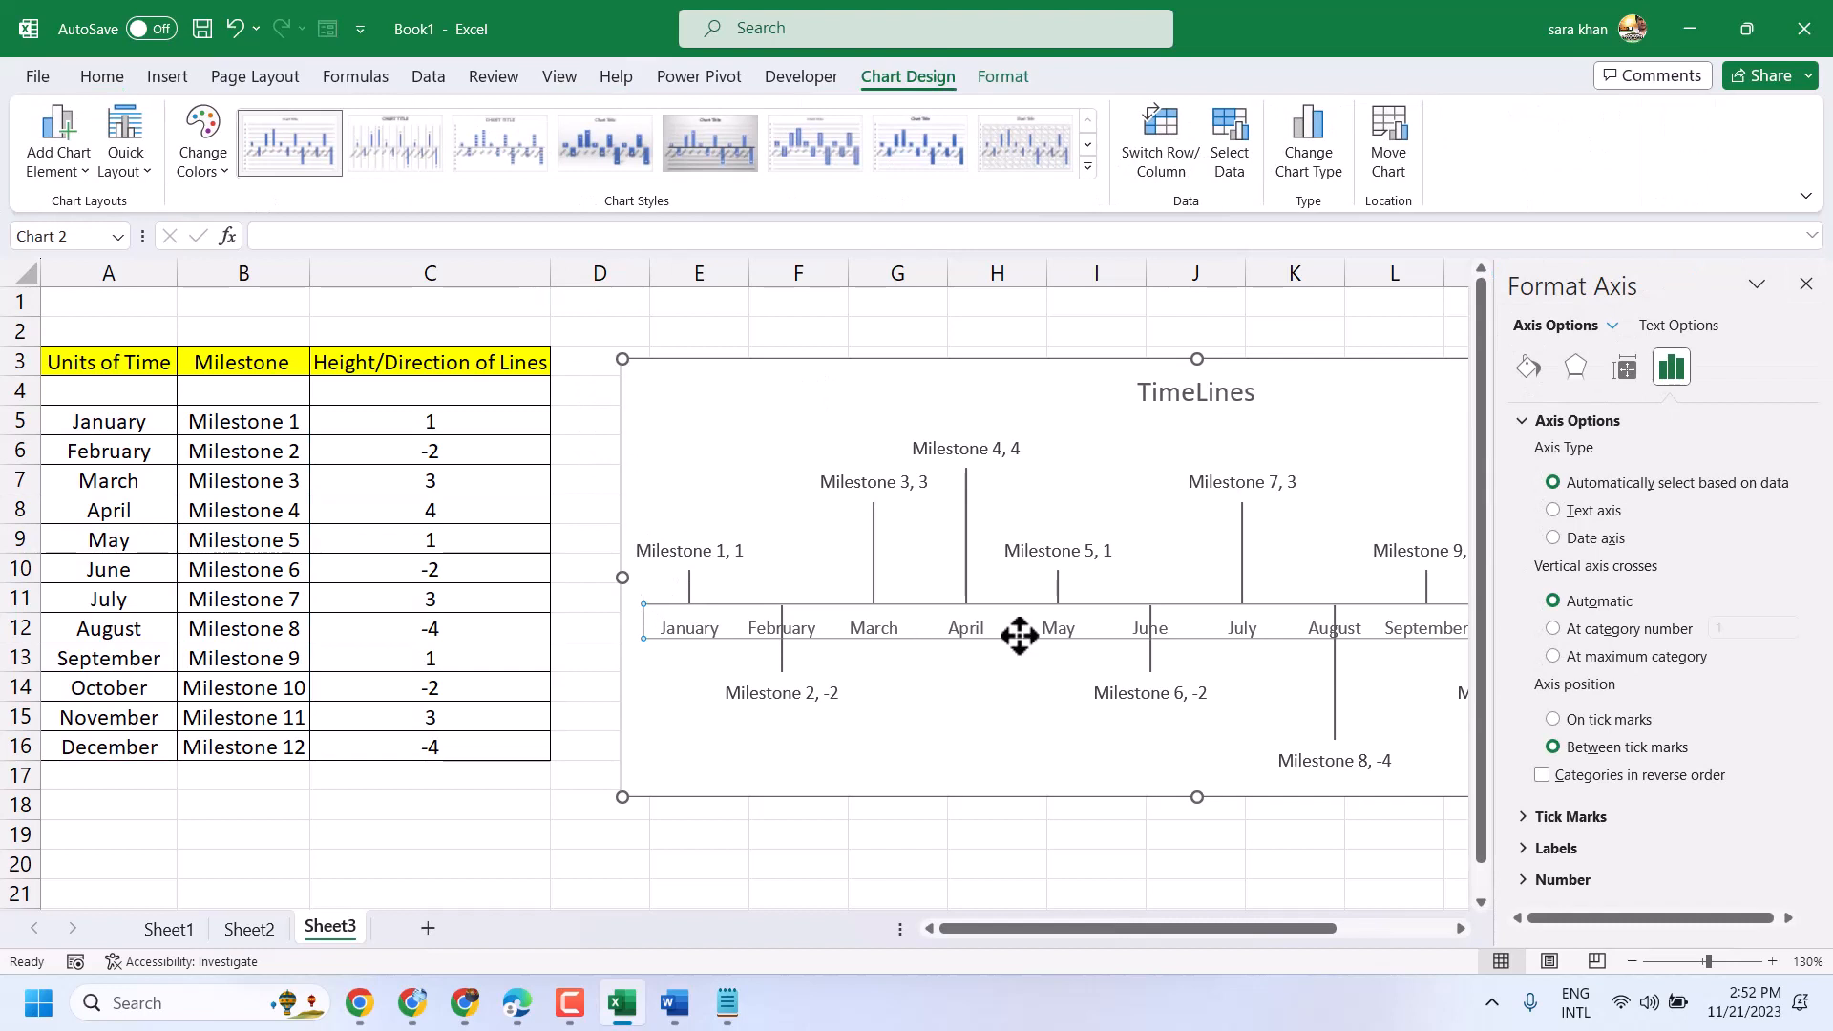
{"action": "left_click", "coordinate": [1532, 370]}
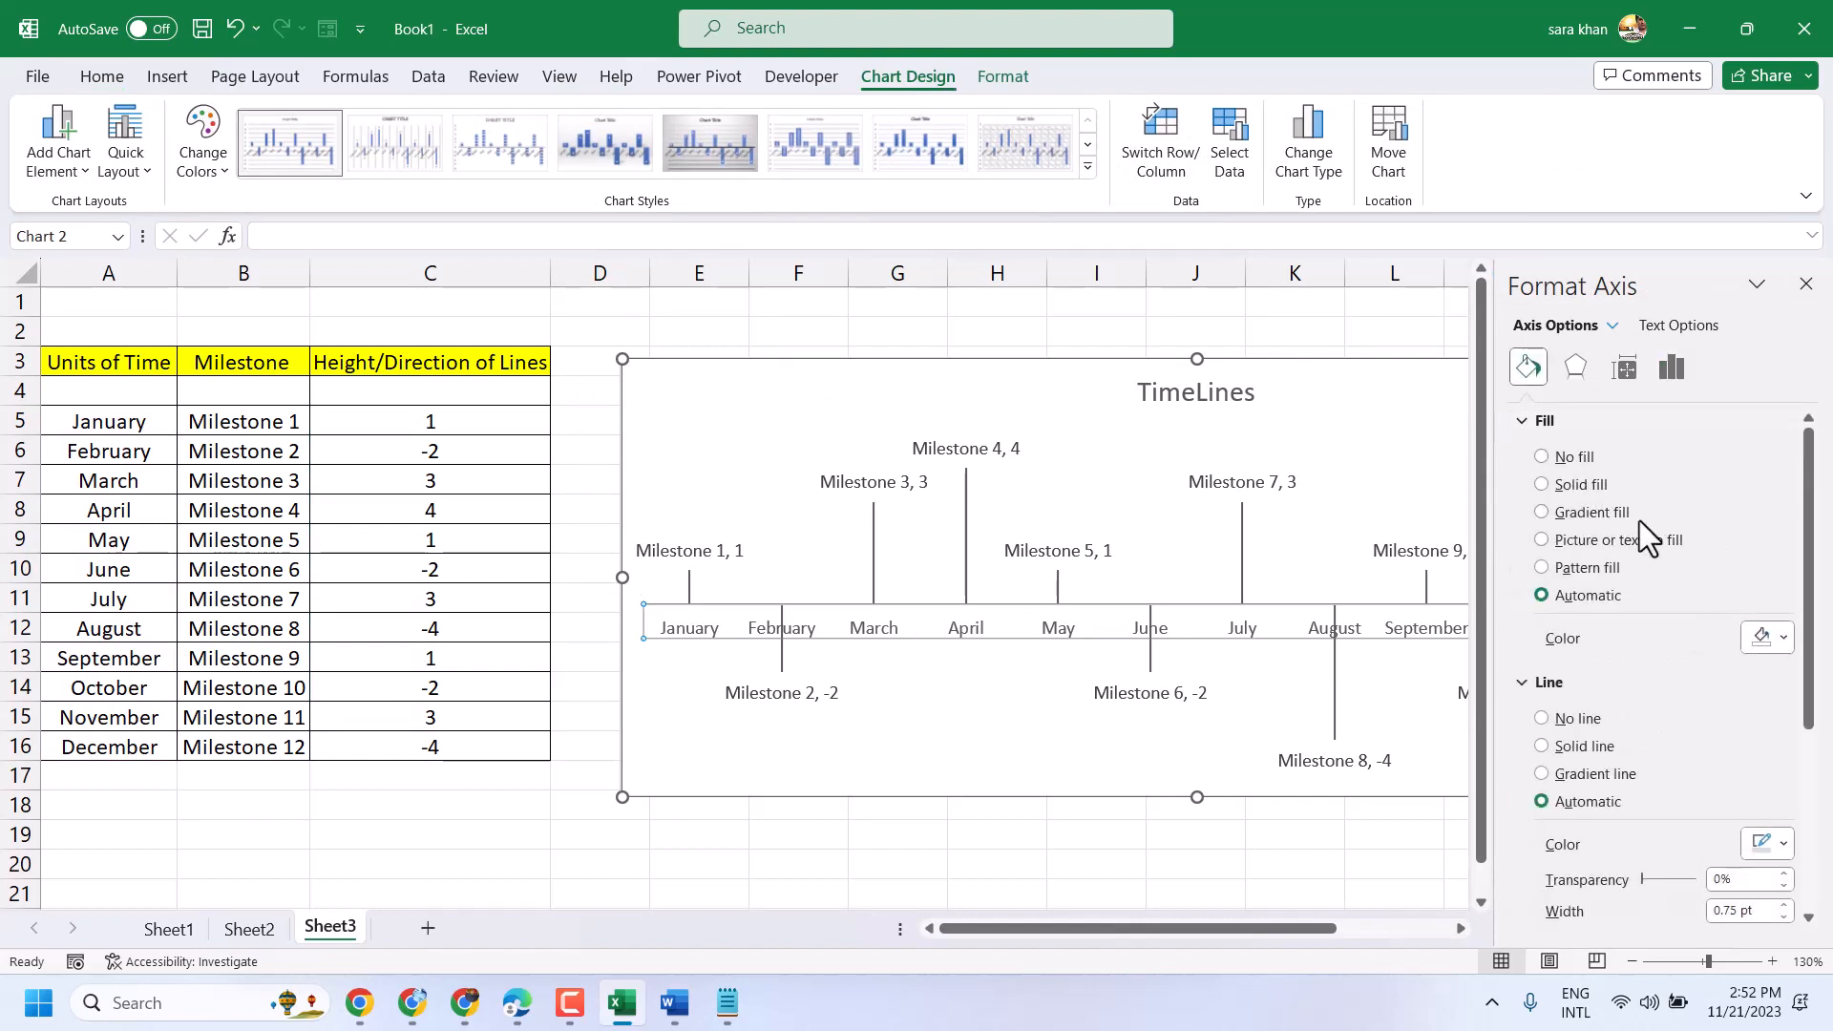
{"action": "left_click", "coordinate": [1579, 484]}
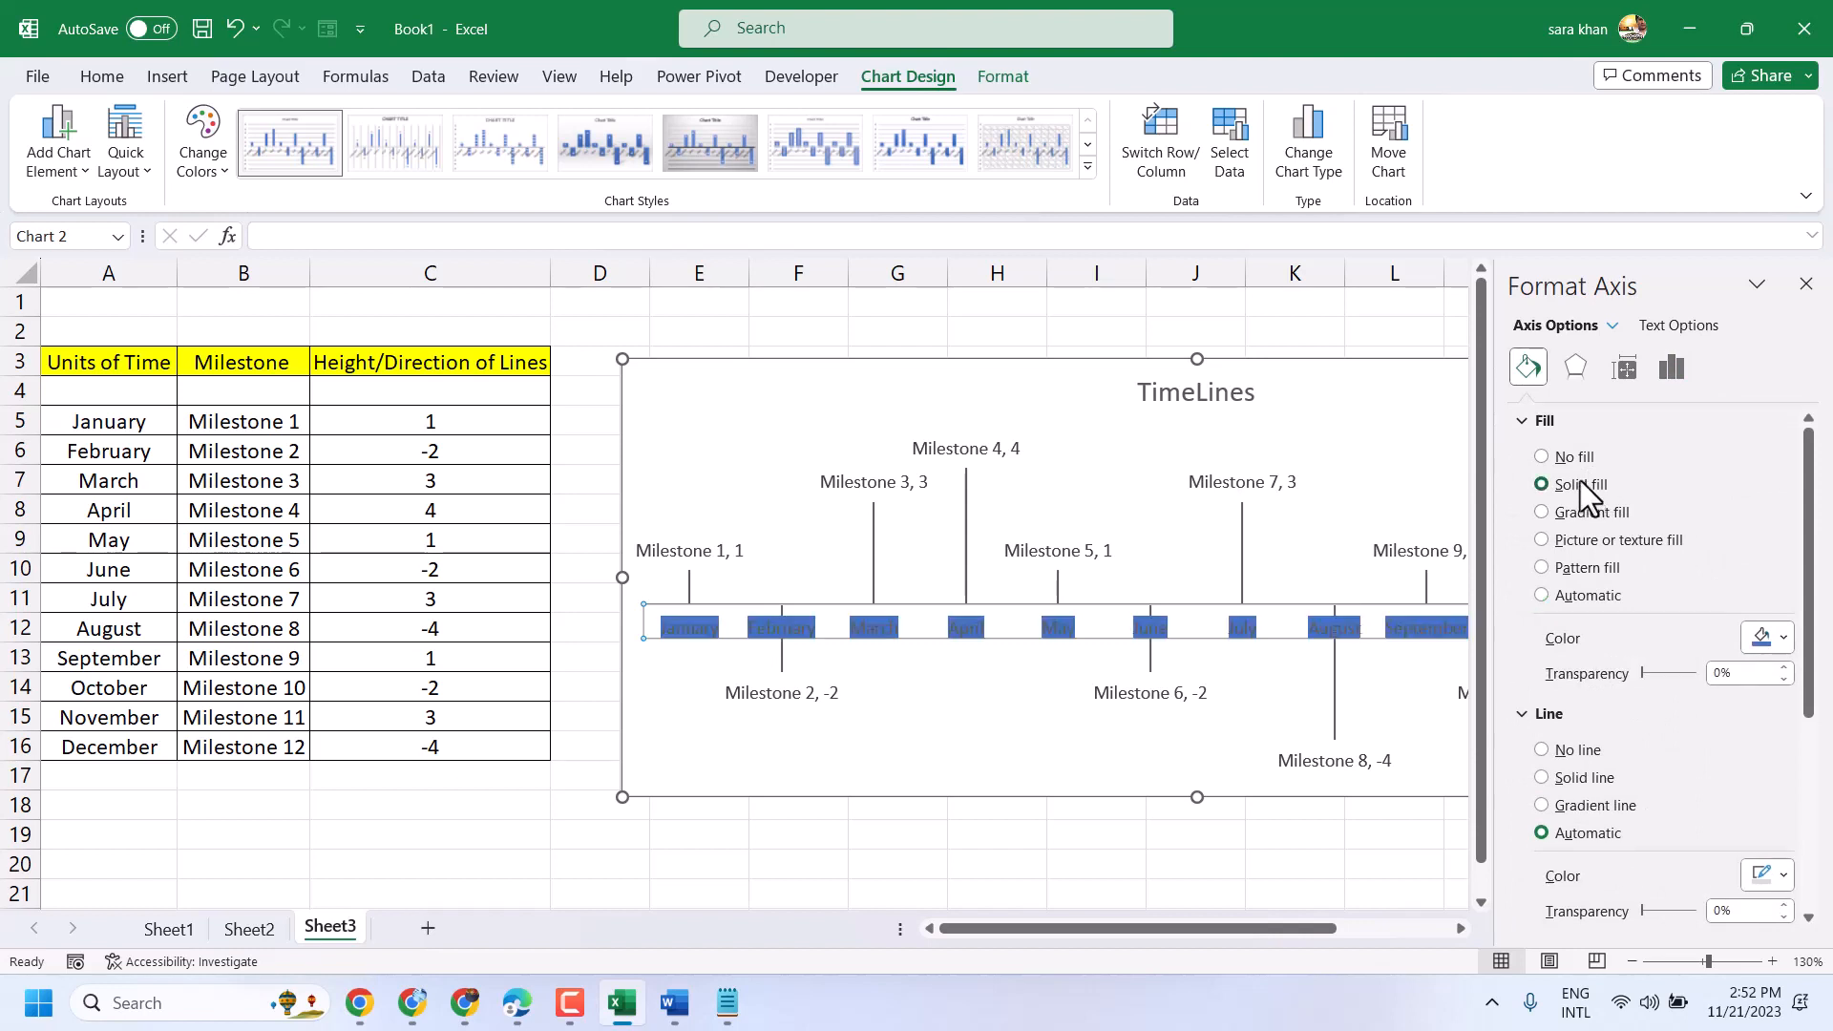
{"action": "left_click", "coordinate": [1566, 455]}
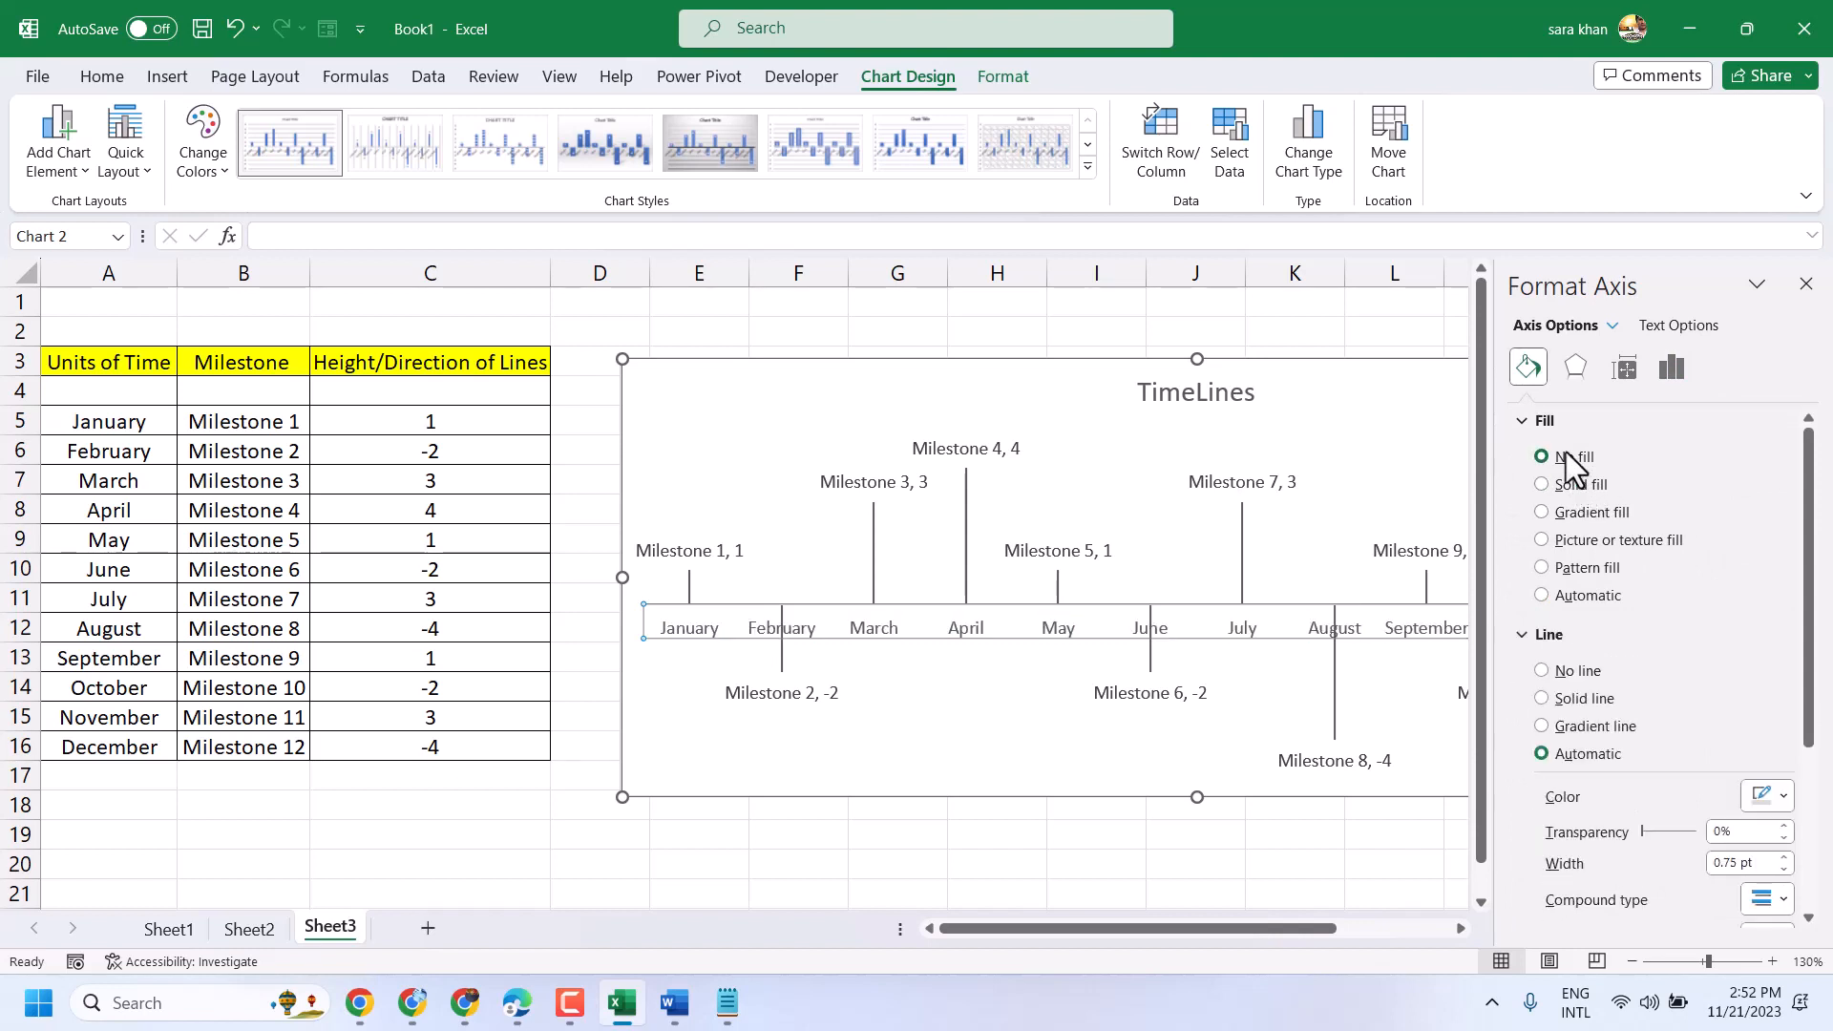
Step: Format the horizontal month axis line as a solid light blue line 2 pt wide, and close the formatting pane
{"action": "left_click", "coordinate": [1585, 703]}
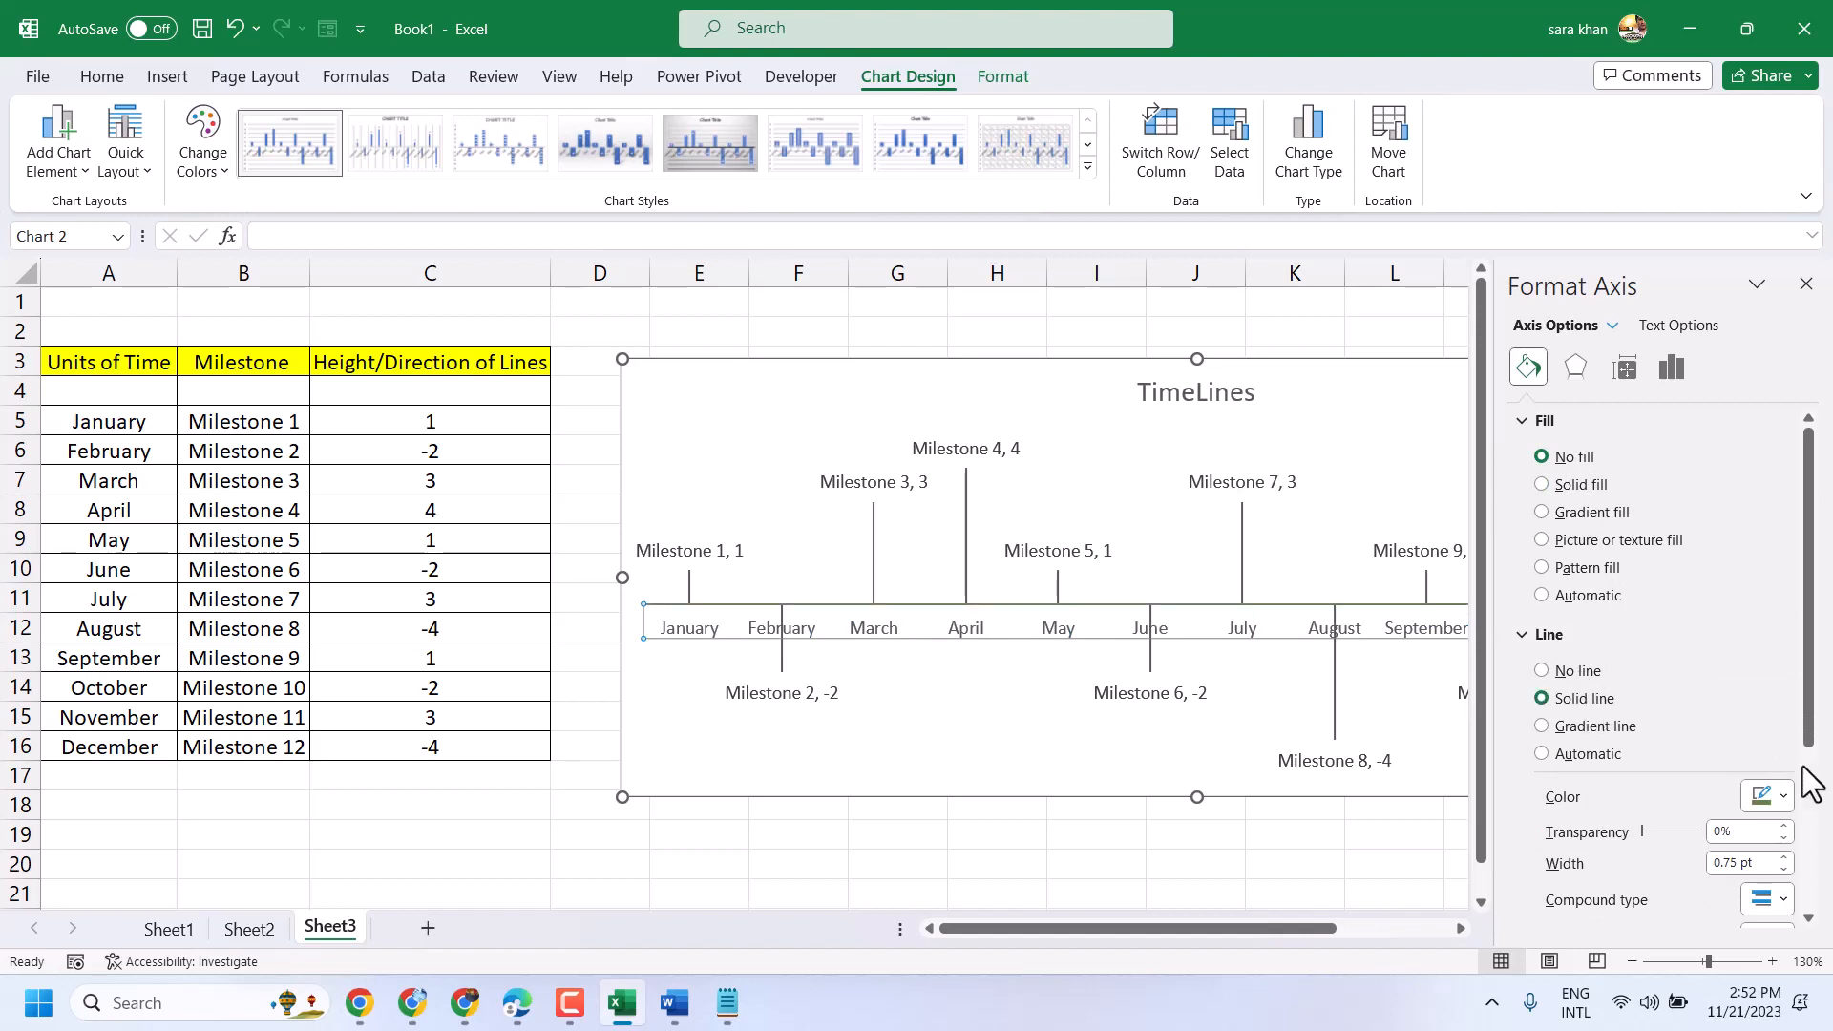
{"action": "left_click", "coordinate": [1781, 798]}
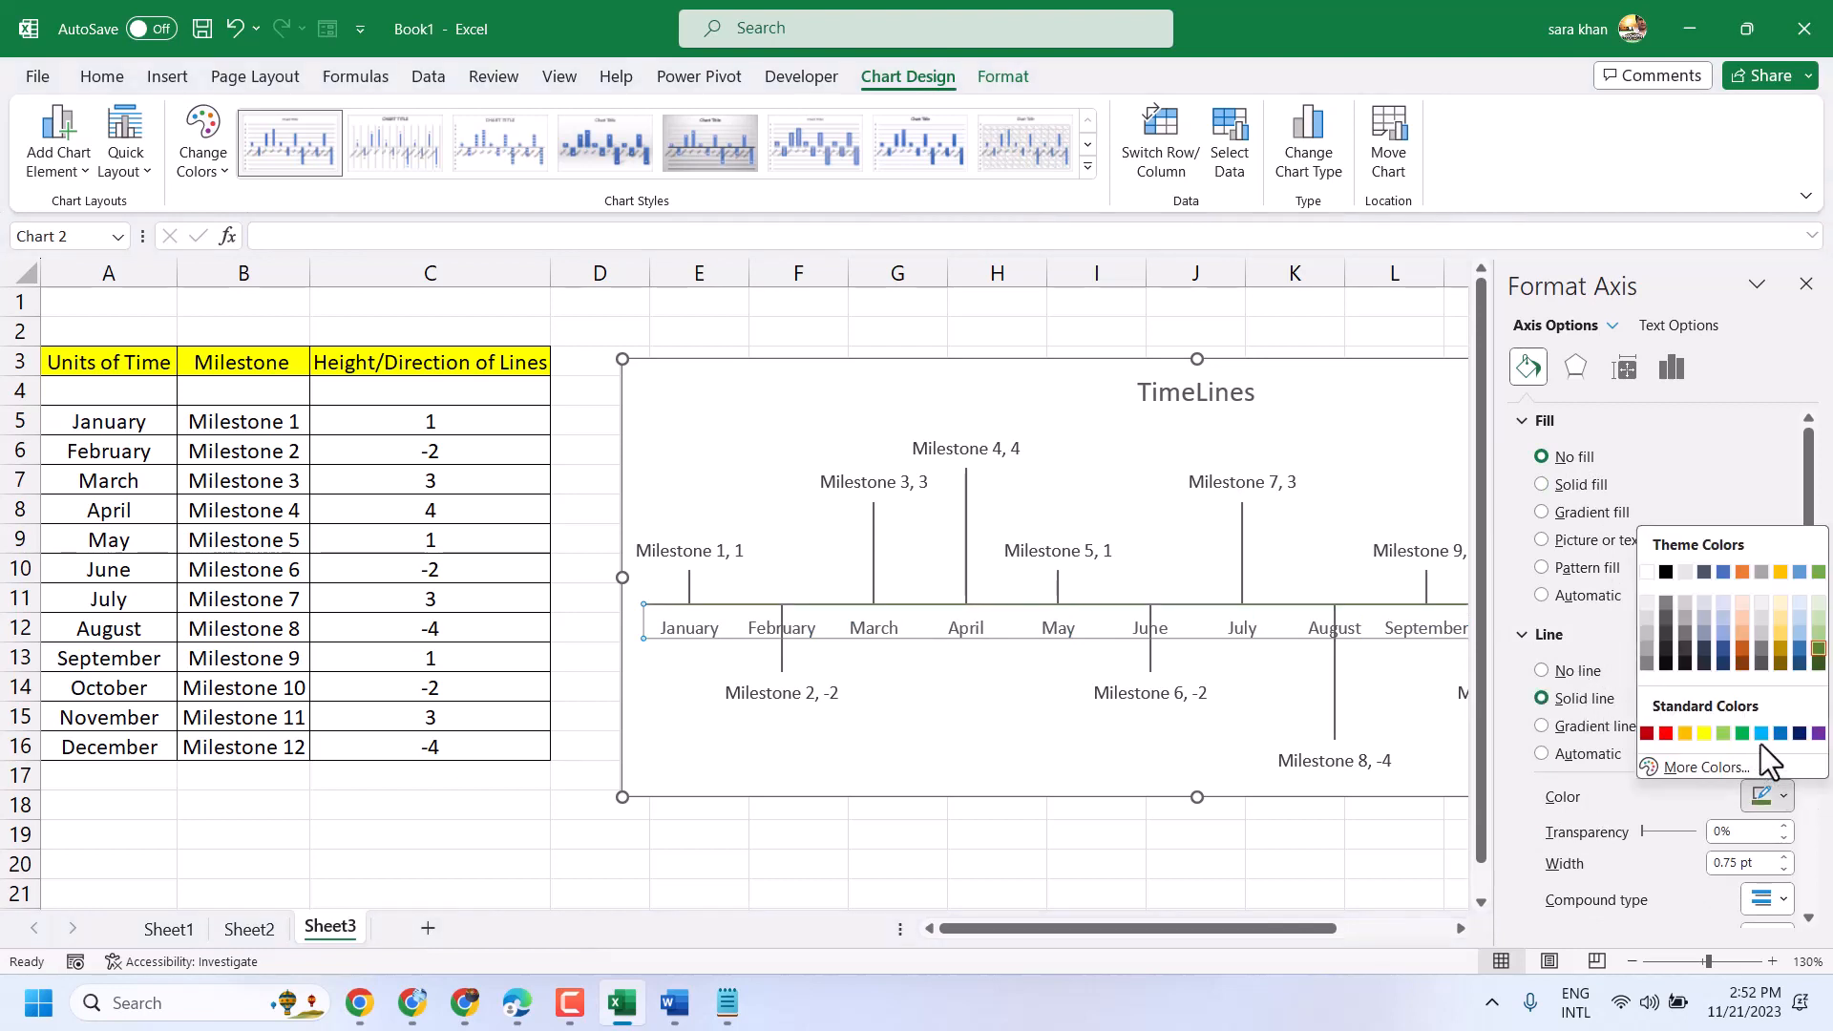
{"action": "left_click", "coordinate": [1759, 733]}
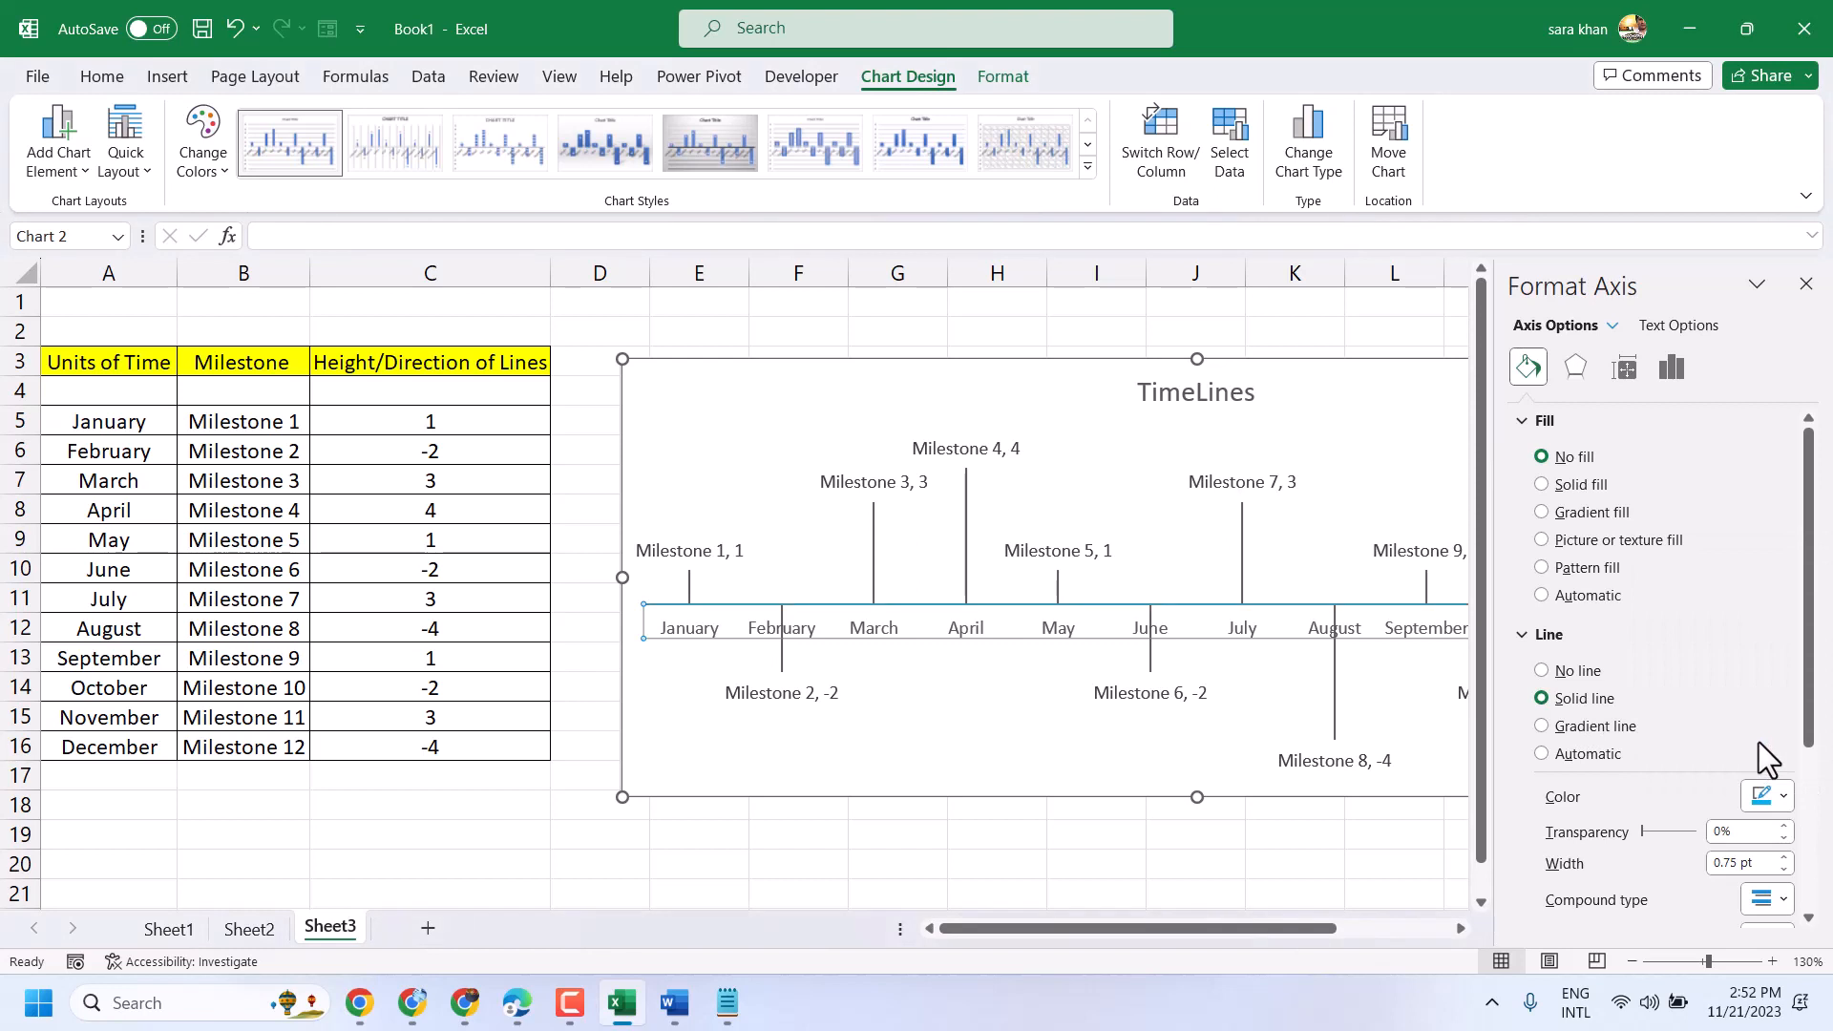
{"action": "left_click", "coordinate": [1782, 856]}
{"action": "left_click", "coordinate": [1782, 856]}
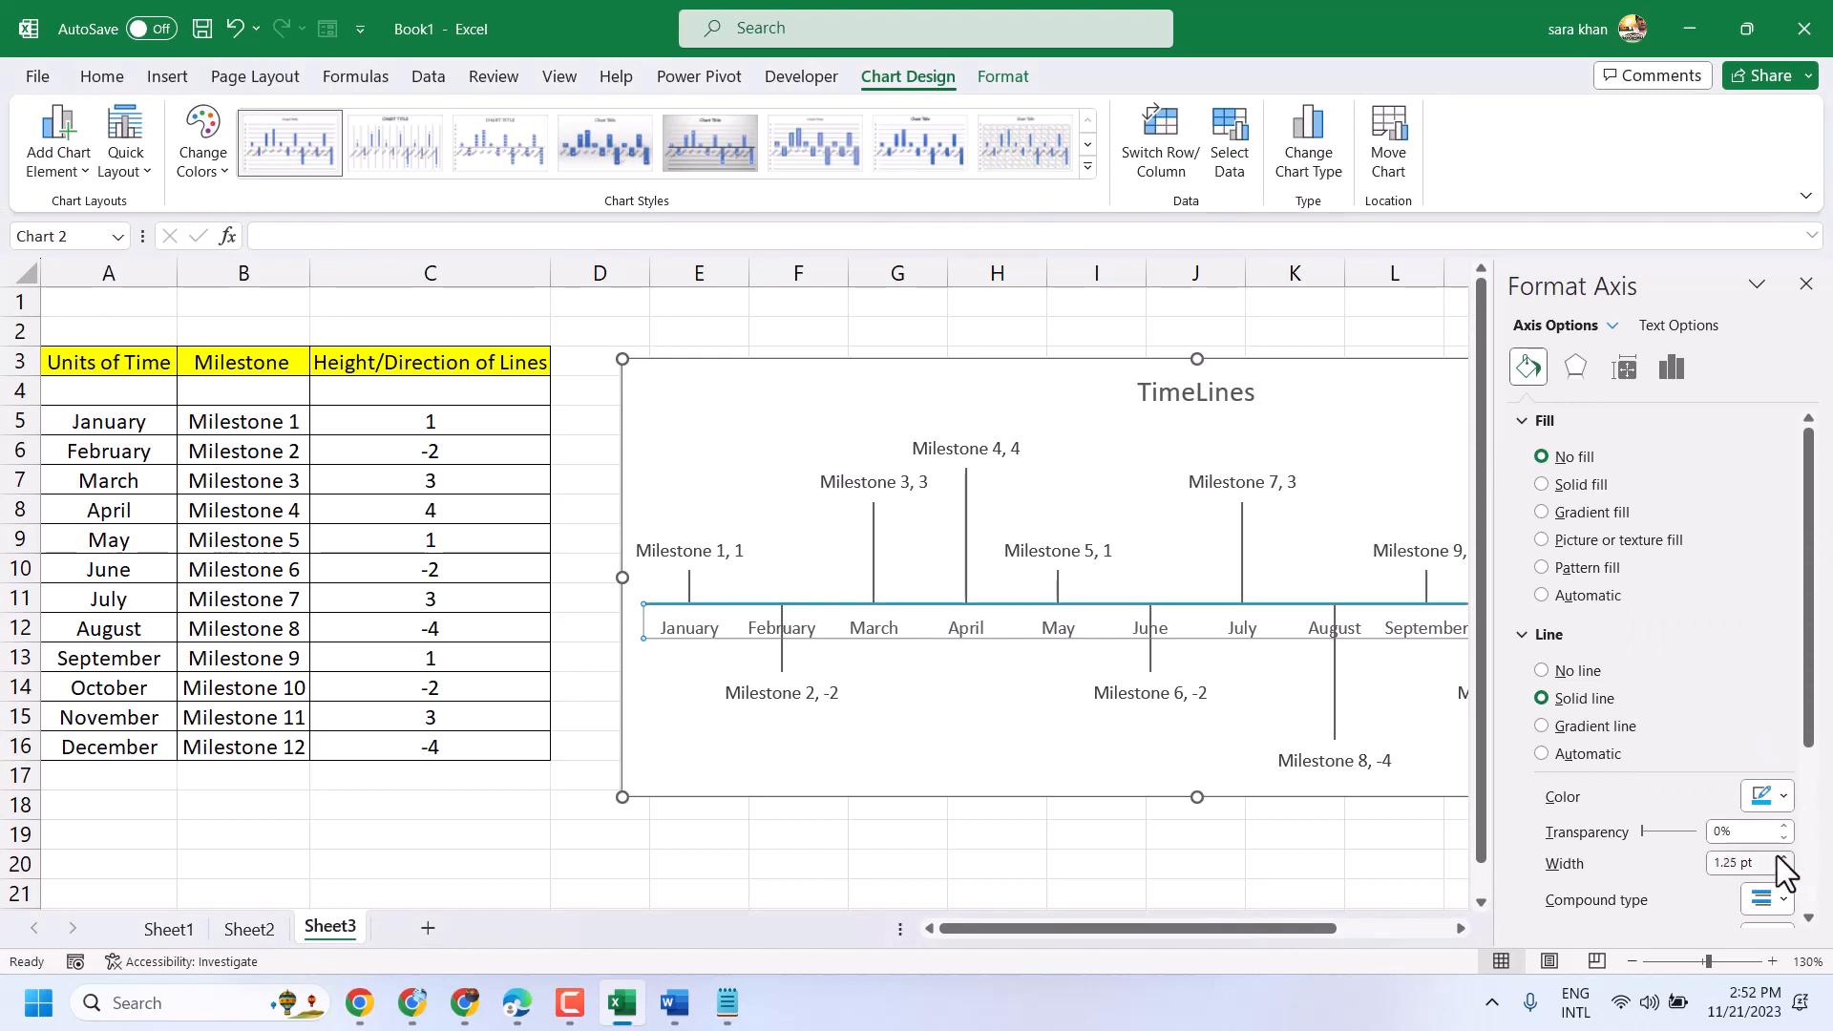
{"action": "left_click", "coordinate": [1782, 856]}
{"action": "left_click", "coordinate": [831, 860]}
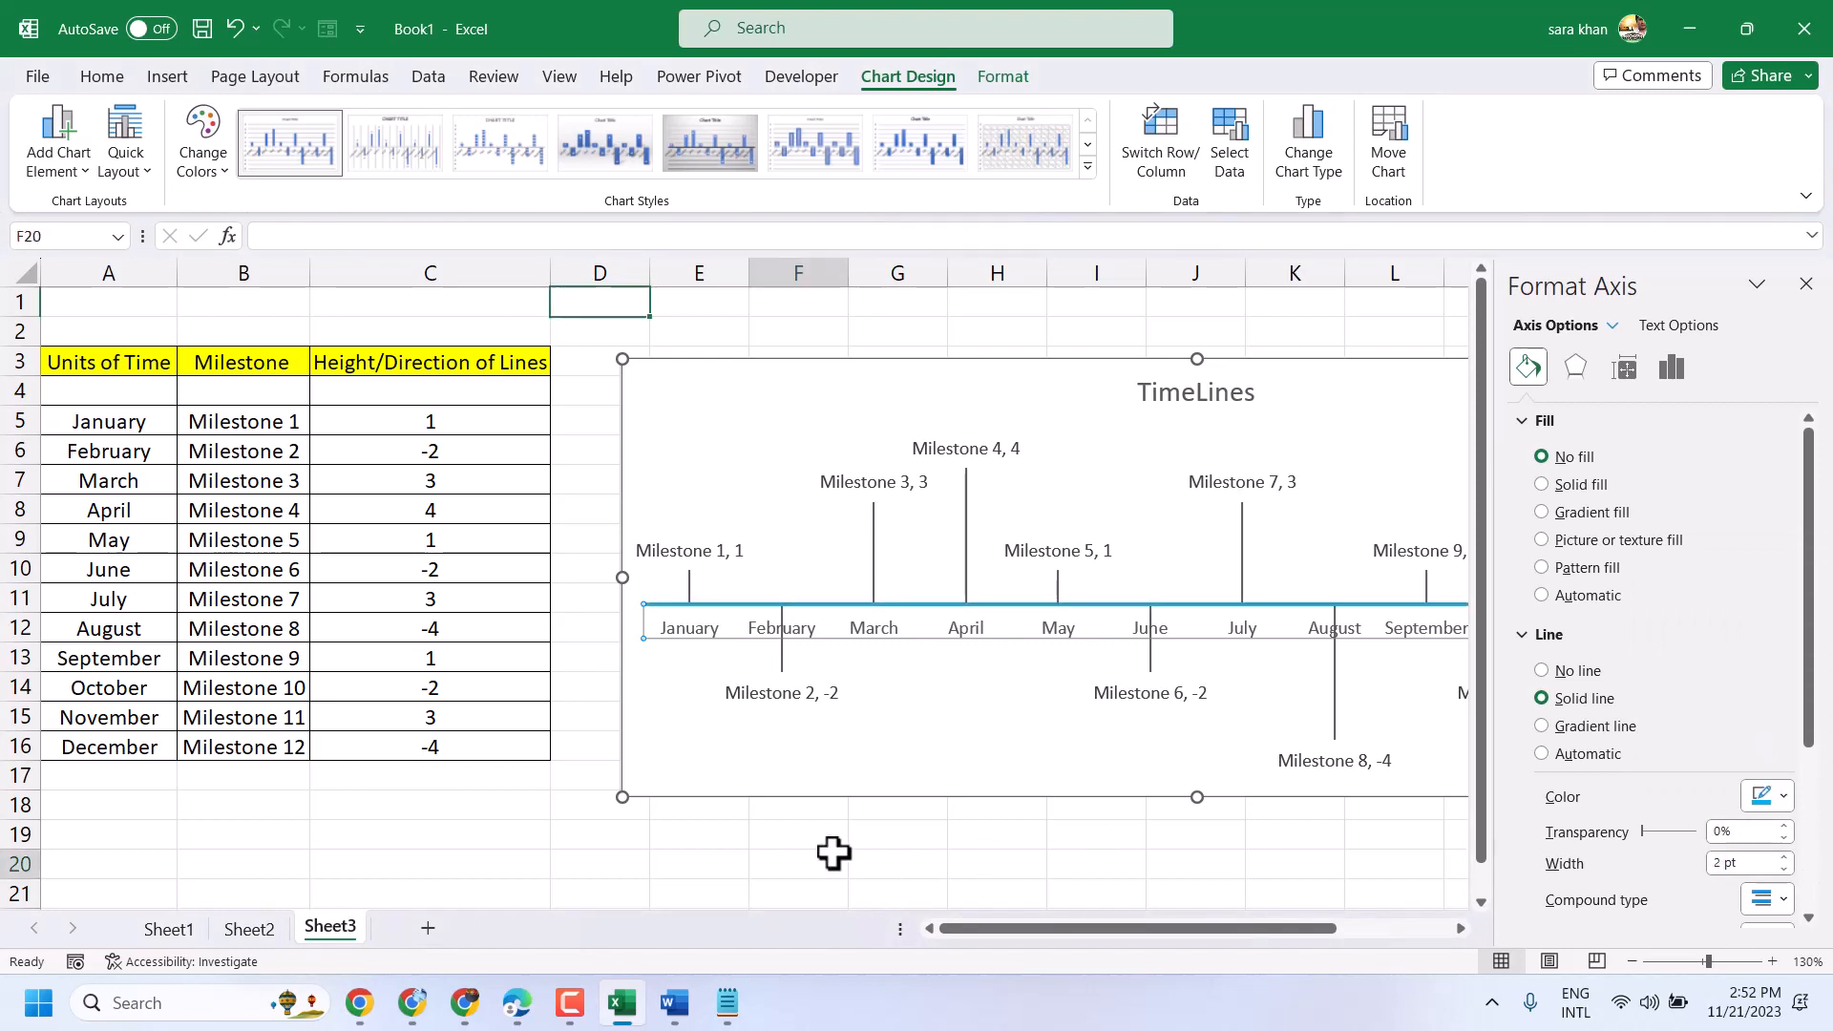
{"action": "left_click", "coordinate": [1806, 286]}
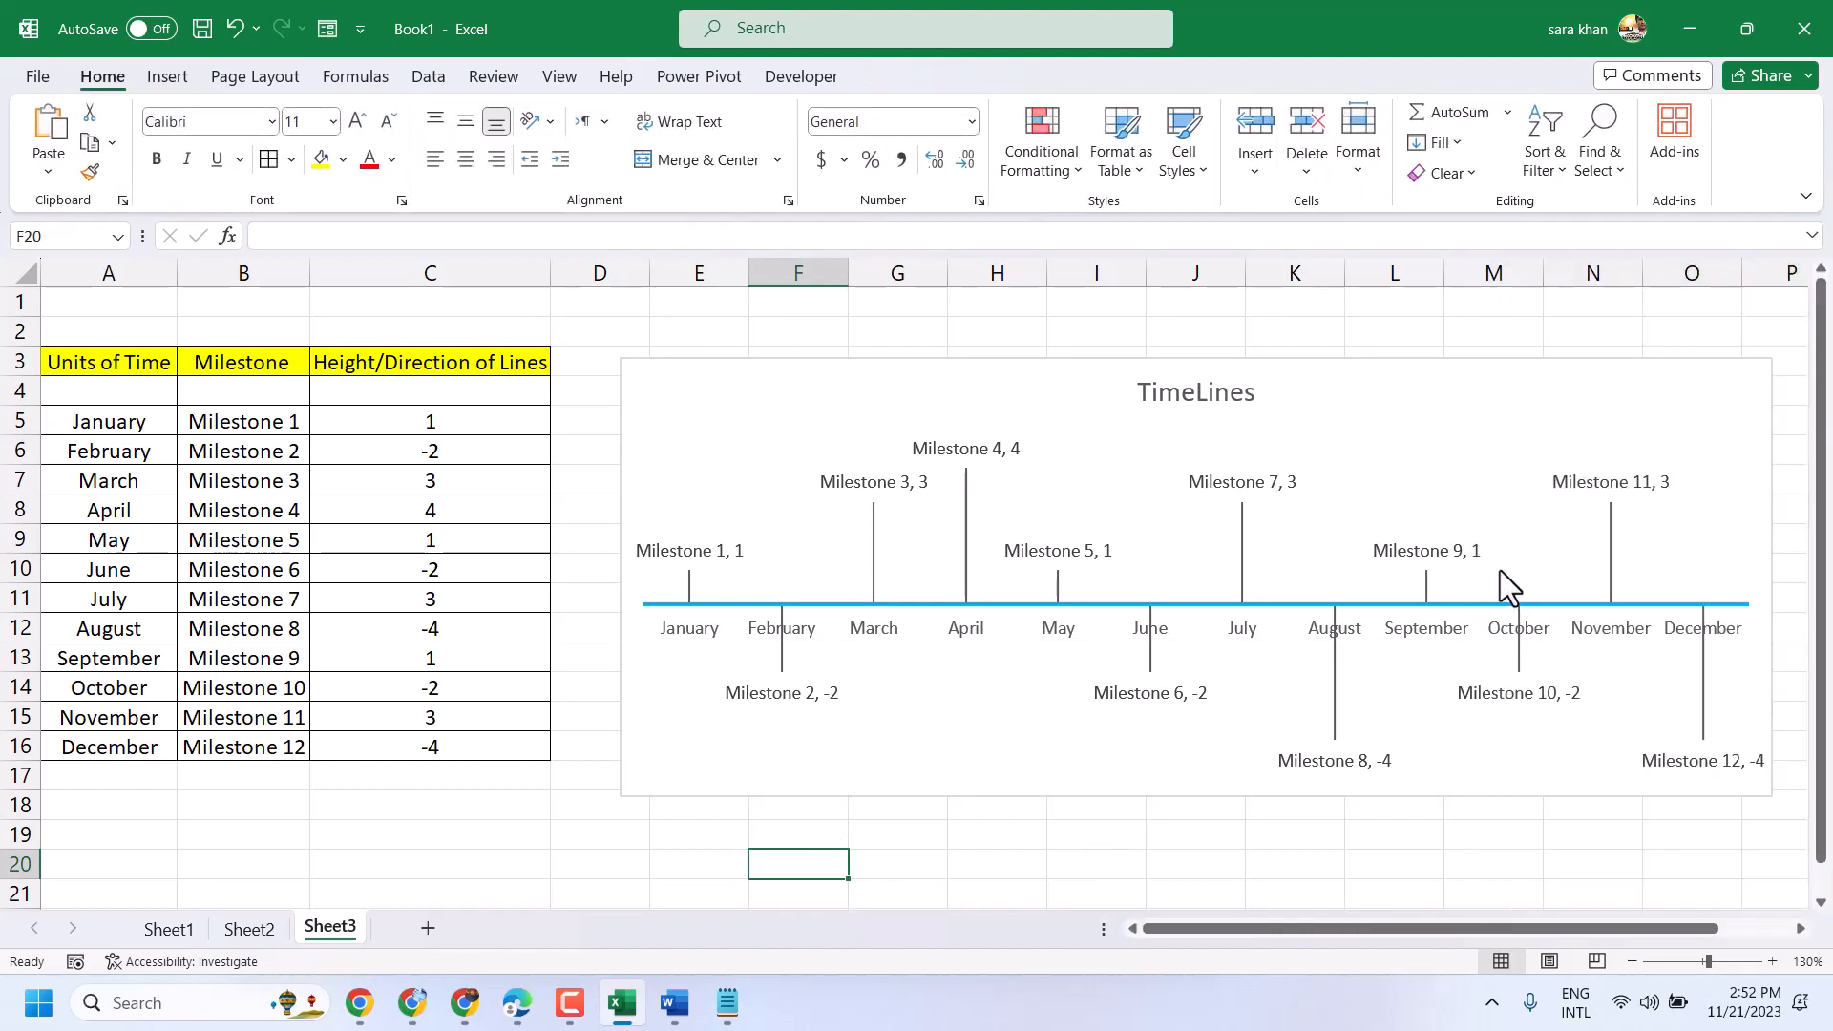